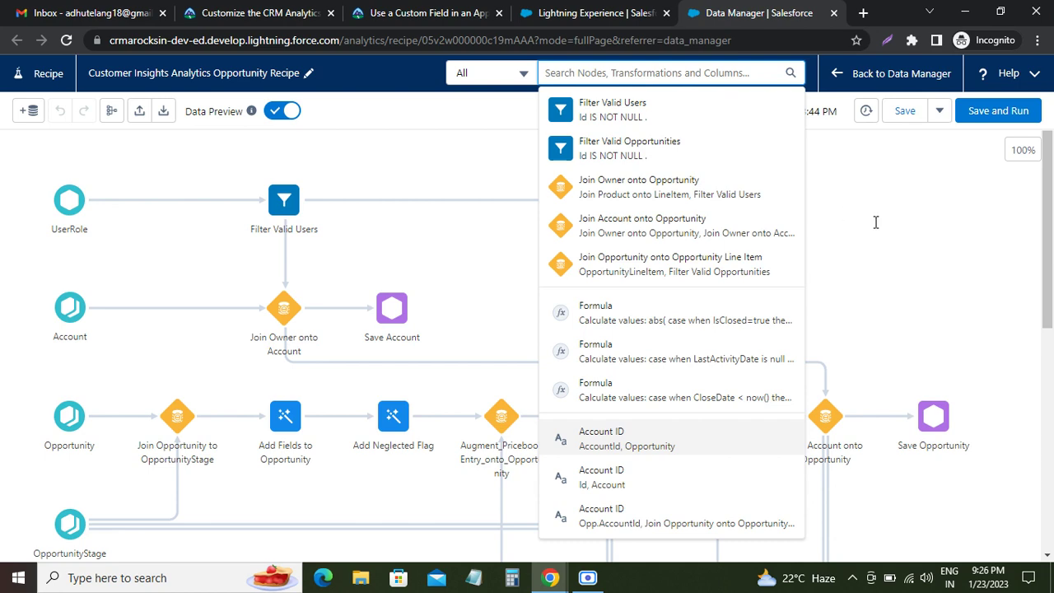
key(Return)
click(675, 73)
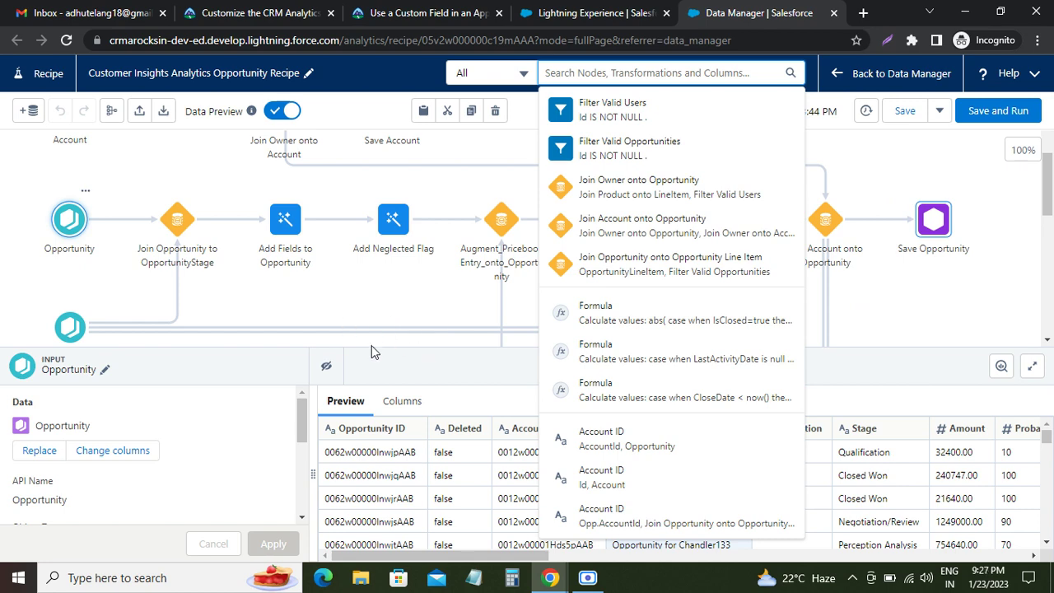
key(Escape)
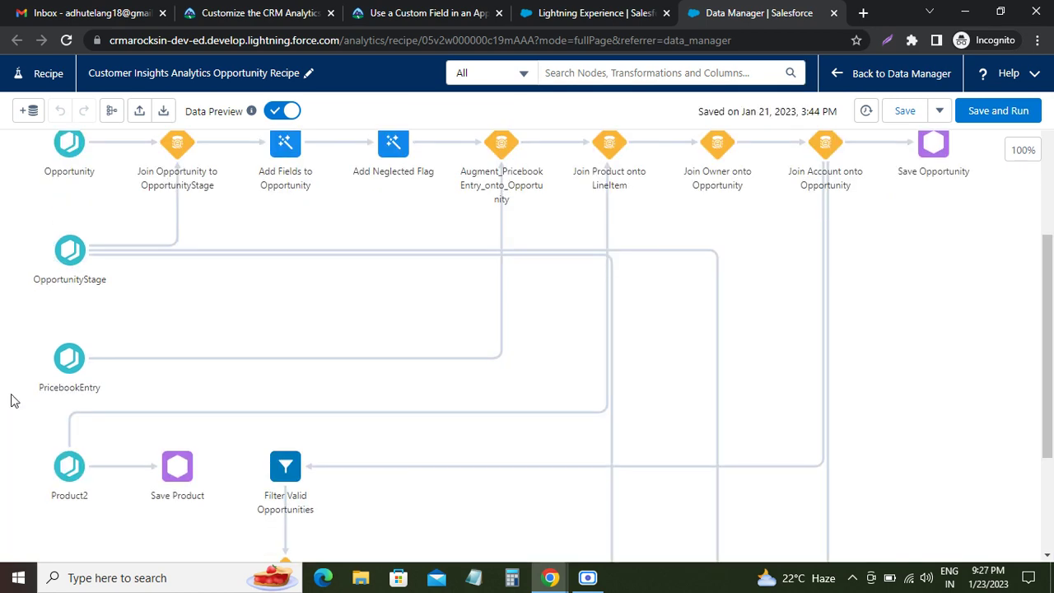
Find the Opportunity input's Account ID column through the recipe search and open the Opportunity node's details there.
scroll(301, 336, up, 1)
scroll(305, 364, down, 3)
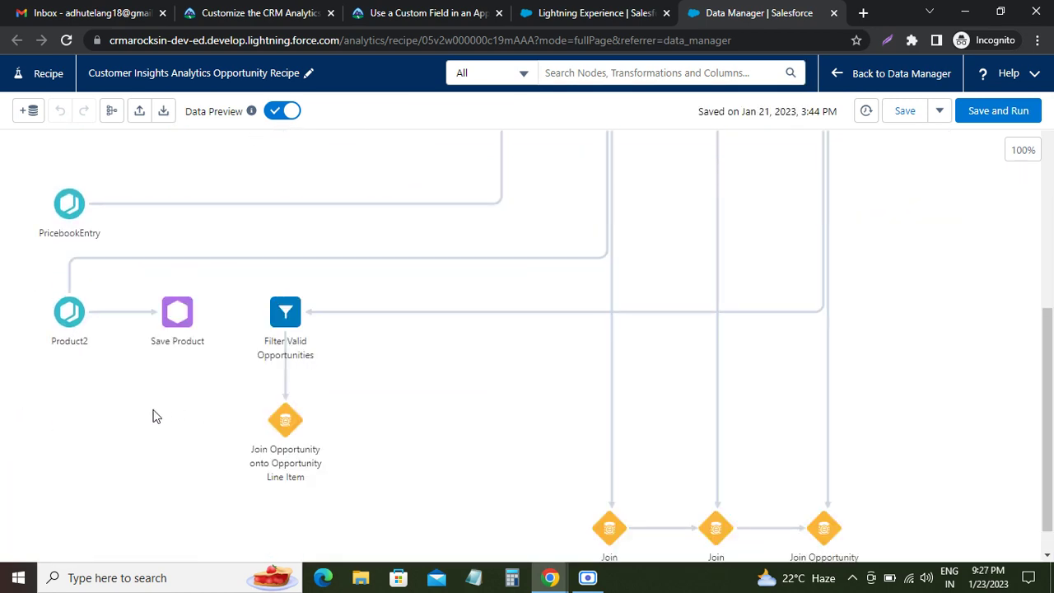
scroll(308, 361, down, 2)
scroll(261, 366, up, 5)
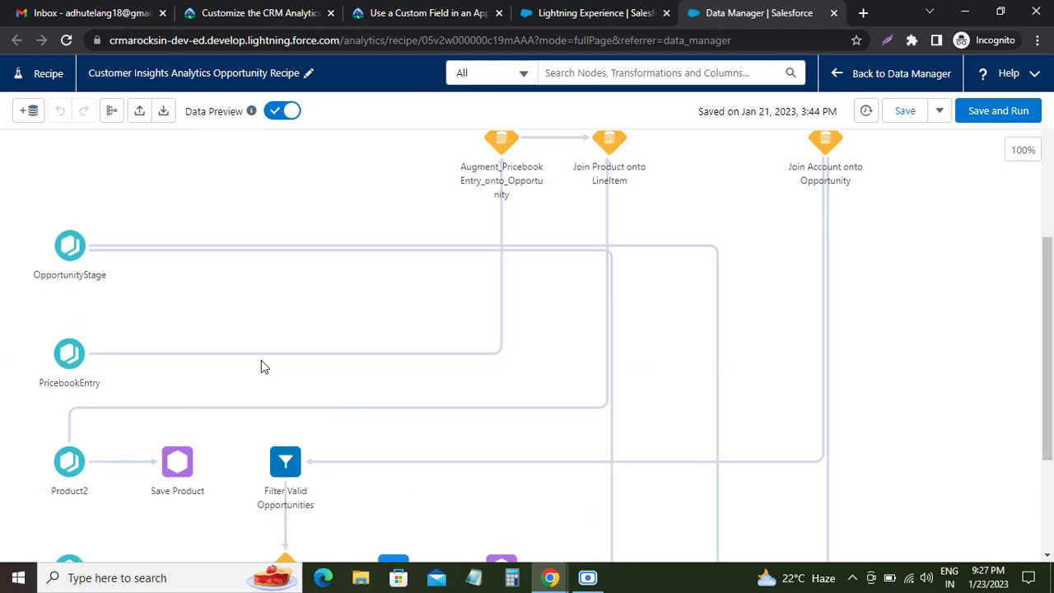
scroll(261, 367, up, 4)
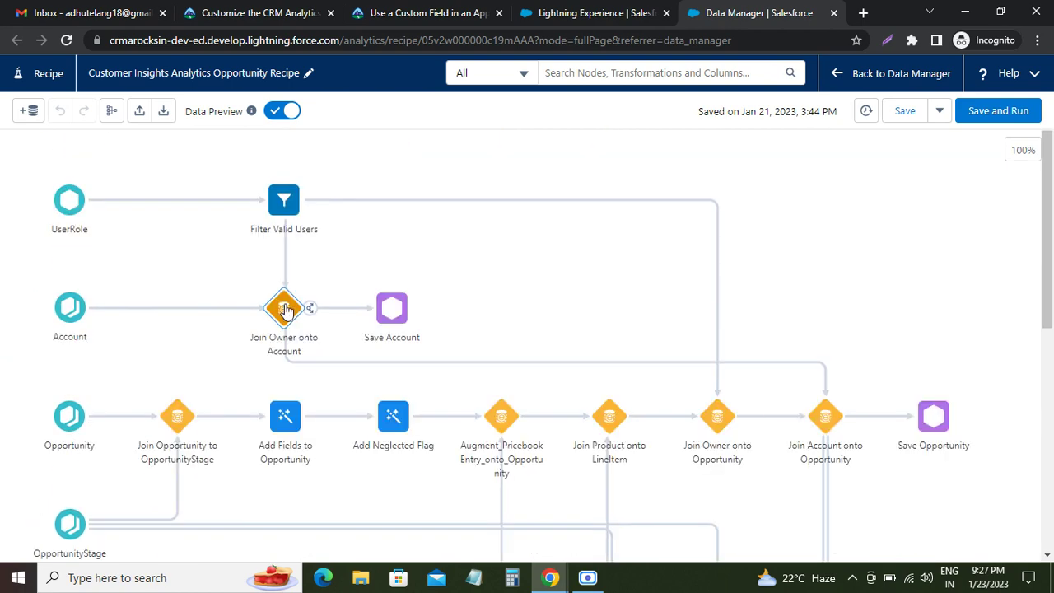
scroll(299, 282, down, 4)
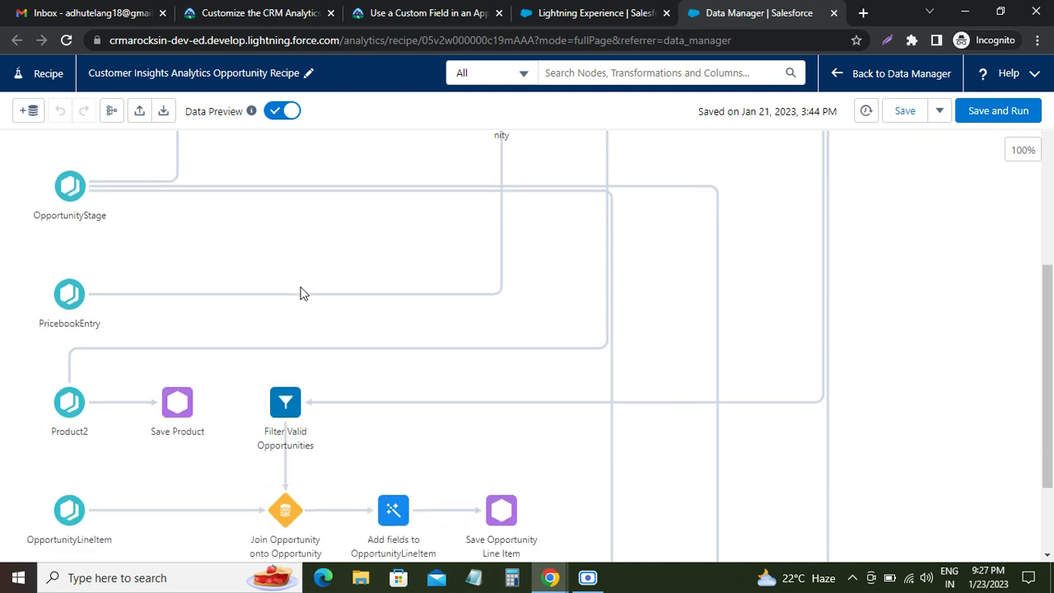
scroll(300, 293, down, 2)
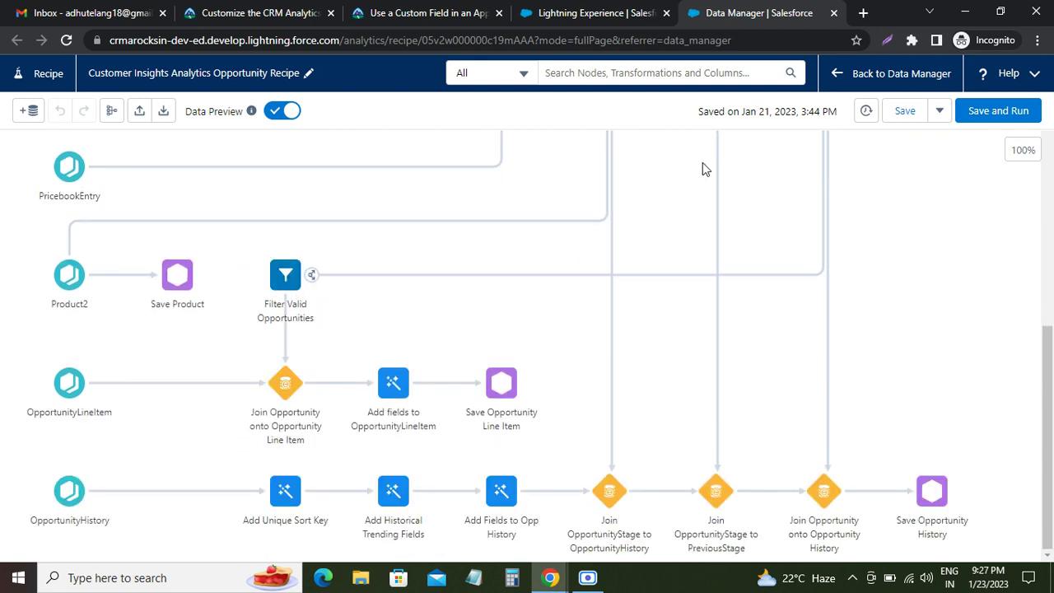
click(660, 73)
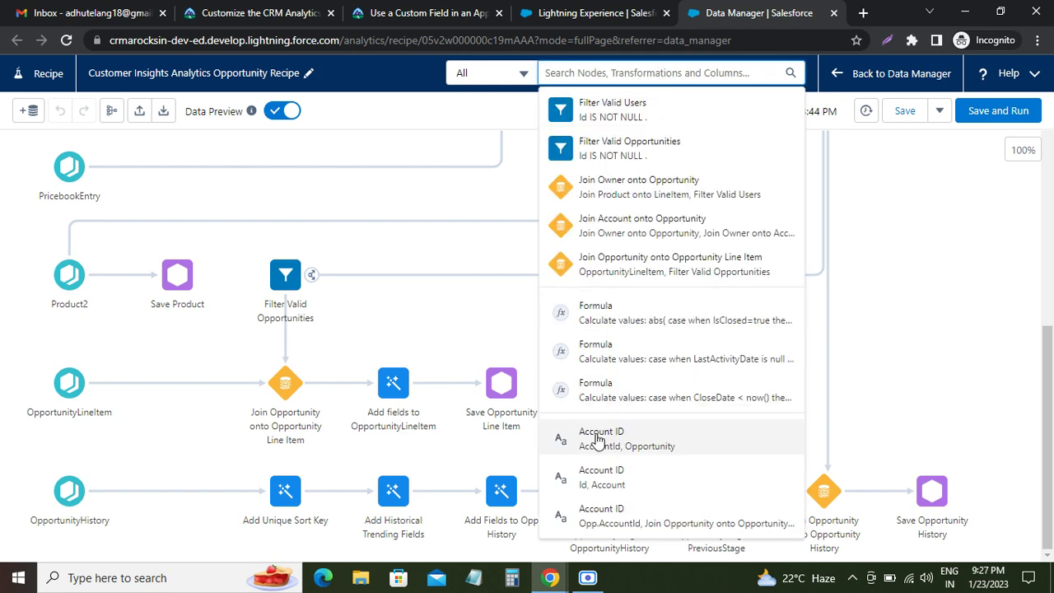
click(598, 441)
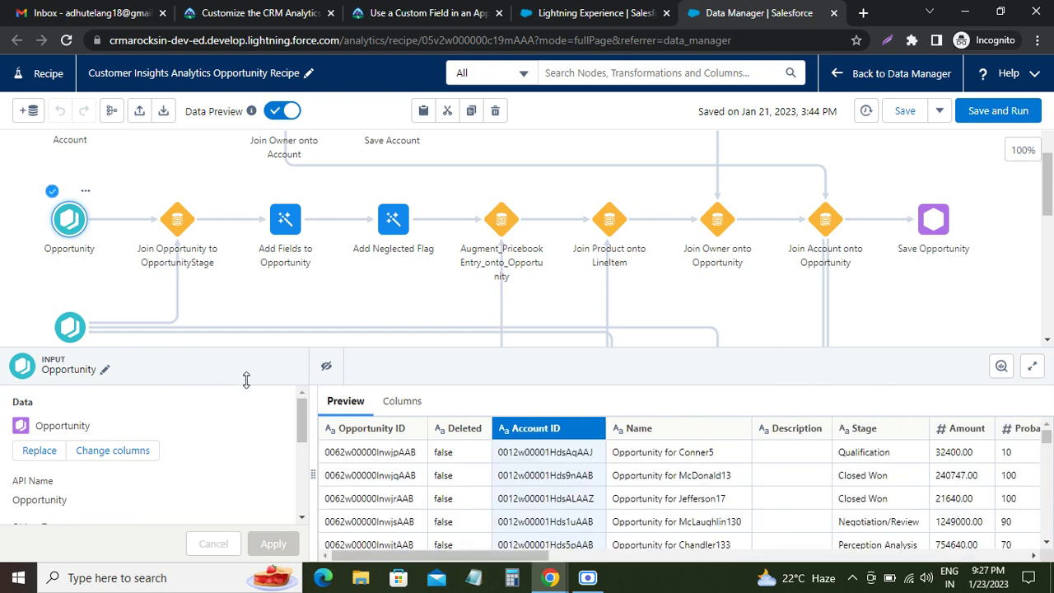
Read the Change columns instruction on the Trailhead page, and open the Opportunity node's input column selection in Data Manager.
click(450, 15)
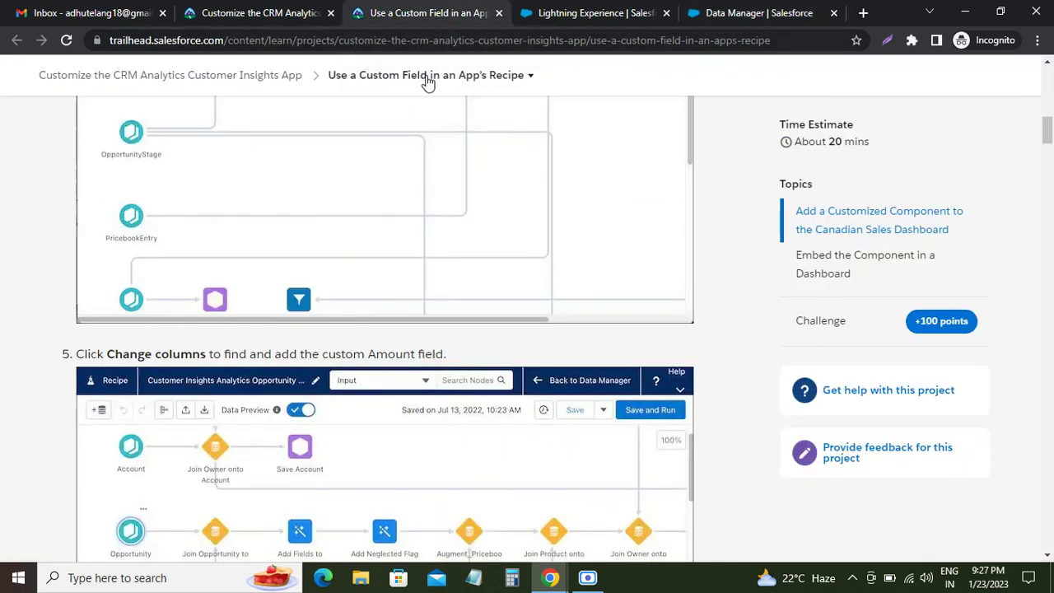
scroll(149, 355, up, 5)
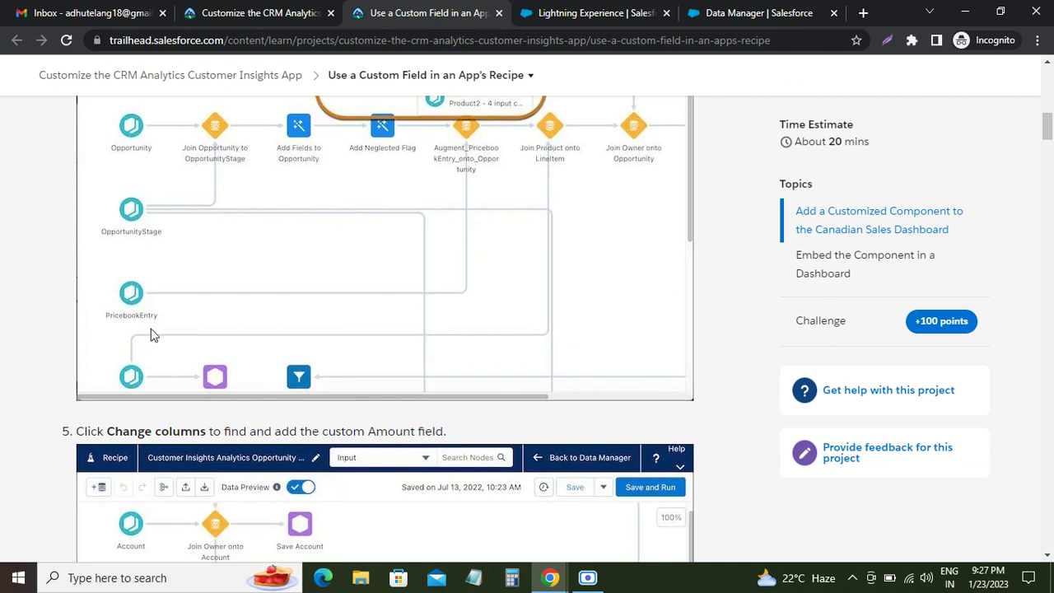
scroll(296, 268, down, 5)
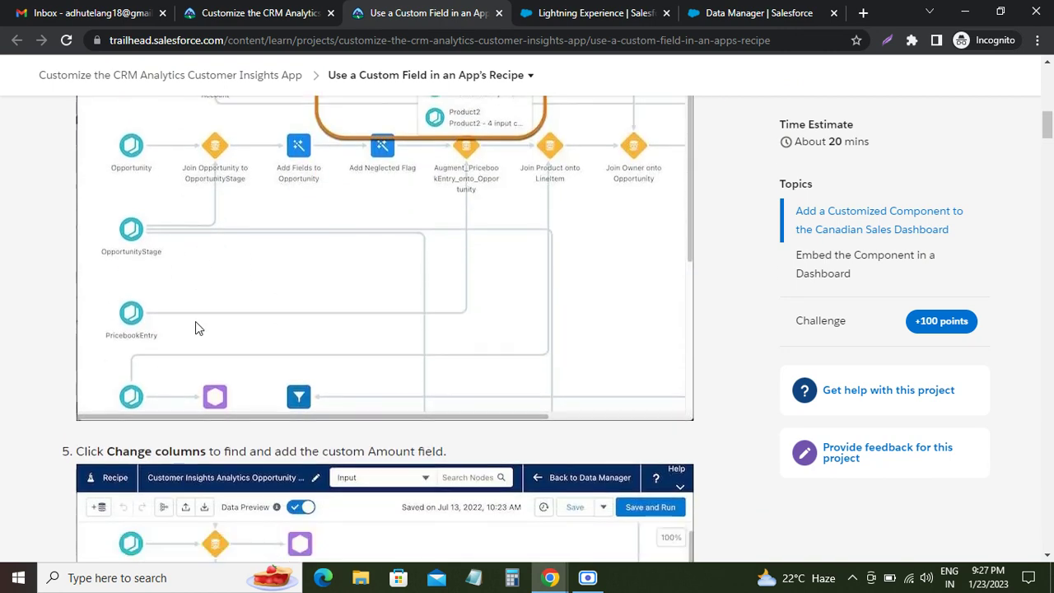
drag(111, 199, 196, 199)
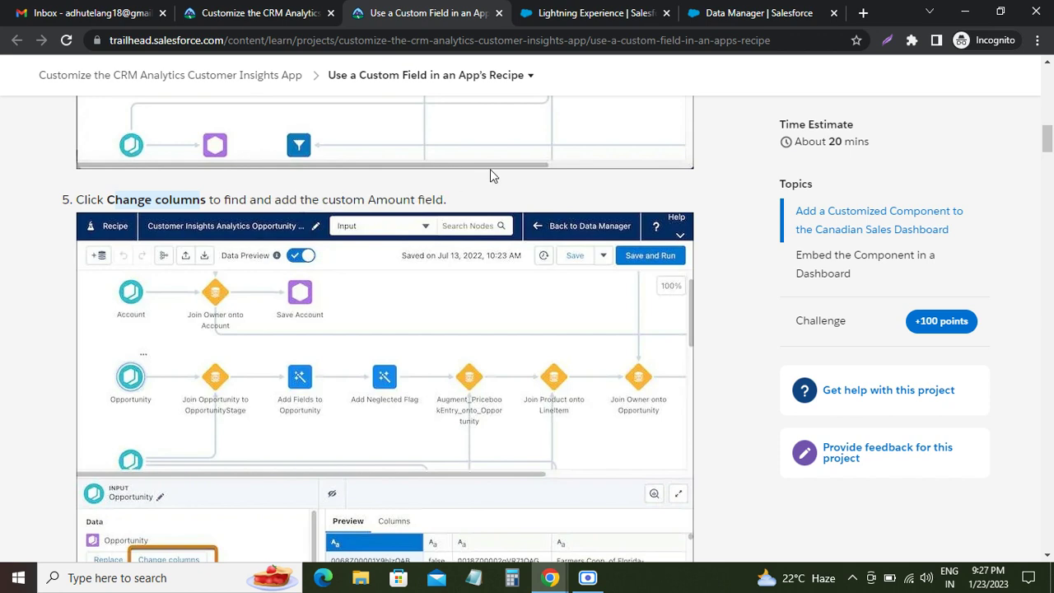
scroll(486, 213, down, 2)
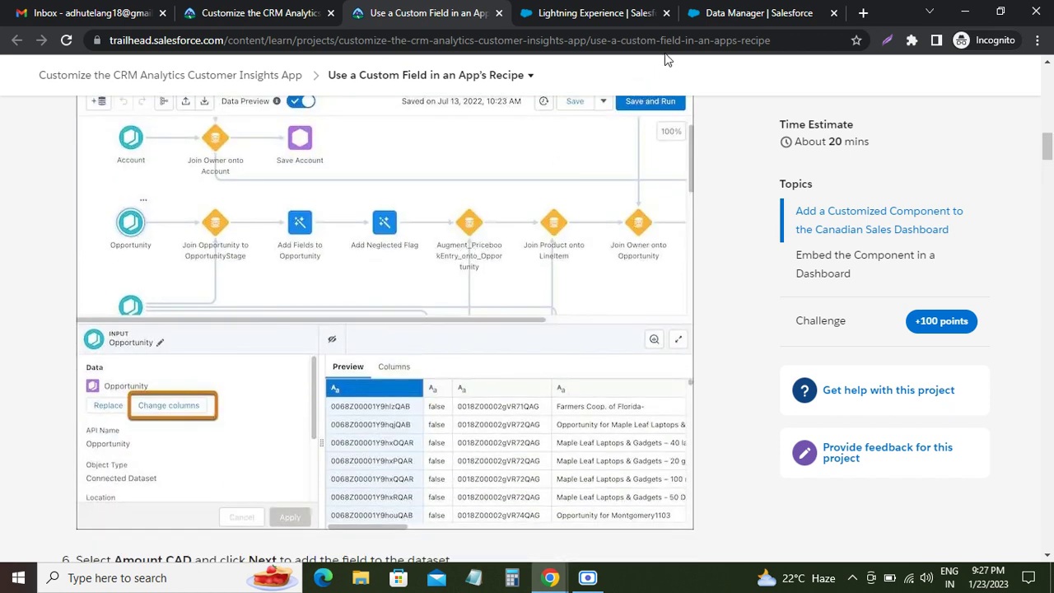
click(746, 14)
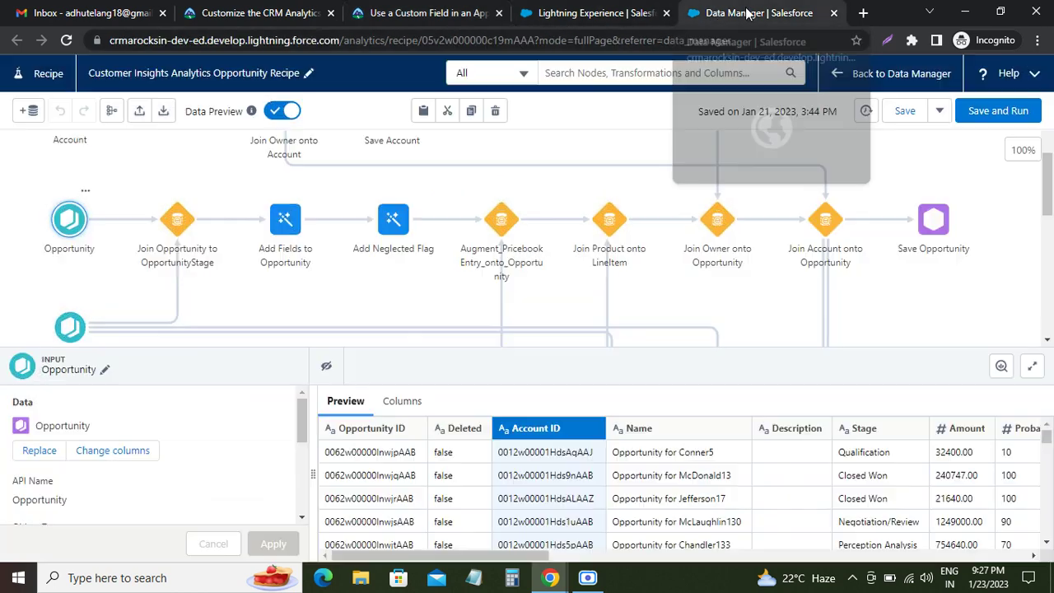
click(108, 452)
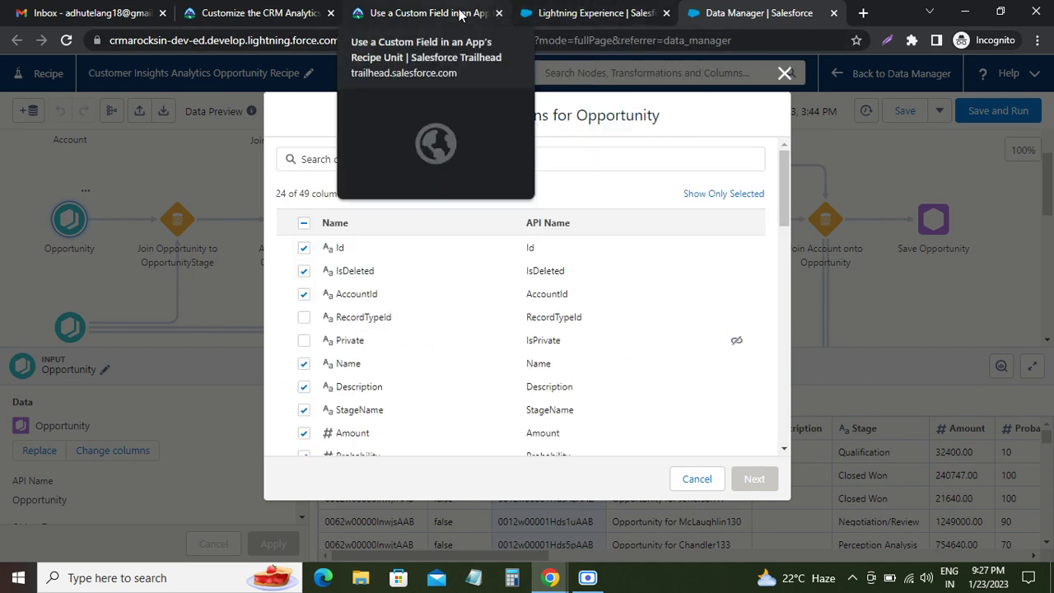
Switch to the Trailhead page and read steps 5 to 7 about adding the custom Amount field and running the recipe.
click(428, 13)
scroll(174, 309, up, 2)
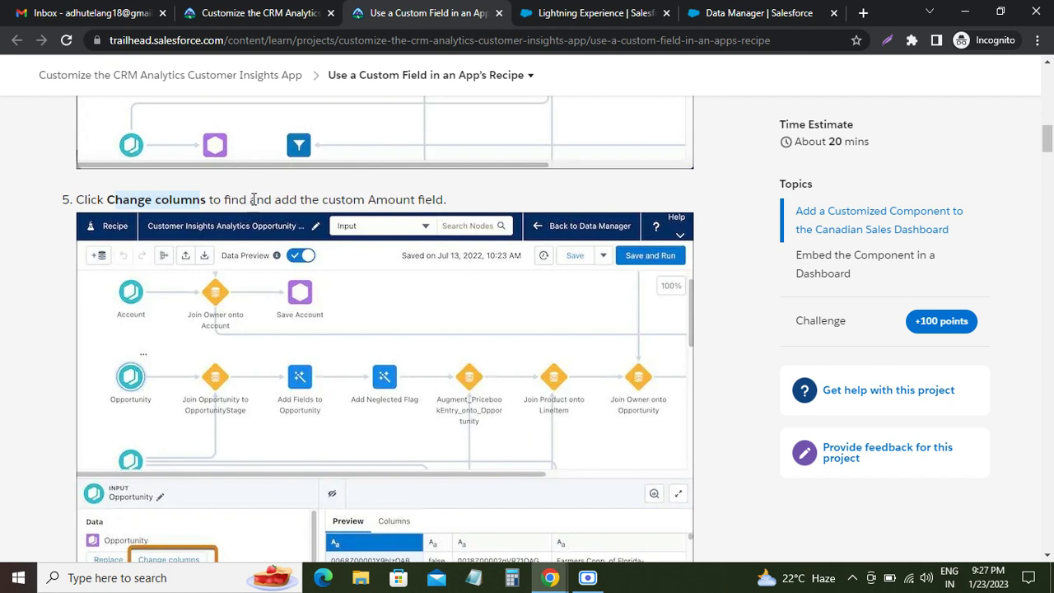
scroll(372, 203, down, 3)
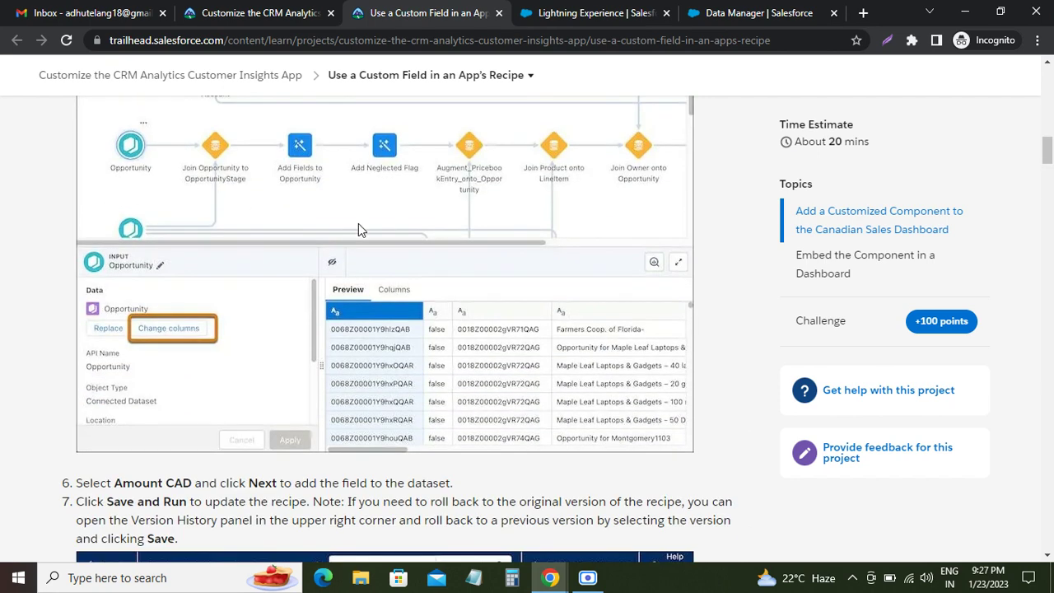
scroll(325, 245, down, 1)
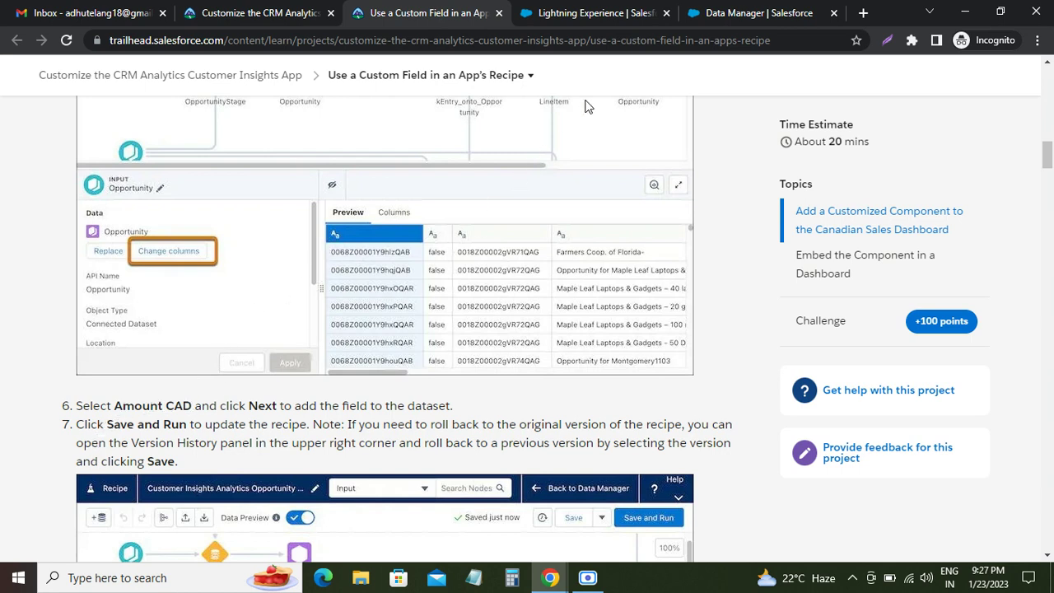
Return to Data Manager and select the Amount CAD column among the Opportunity input columns.
click(743, 14)
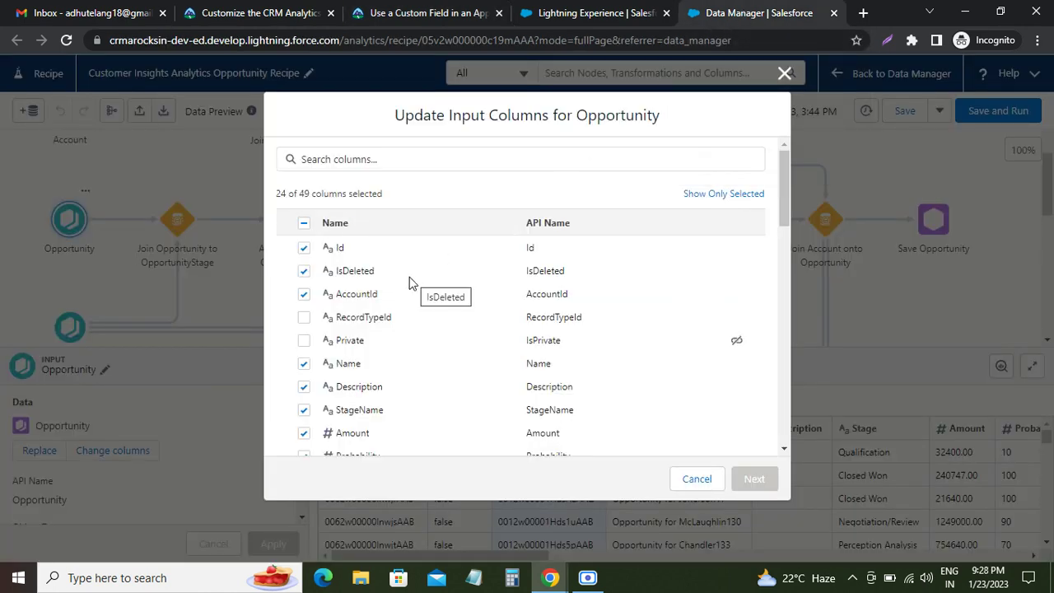
scroll(393, 297, down, 1)
scroll(393, 297, down, 2)
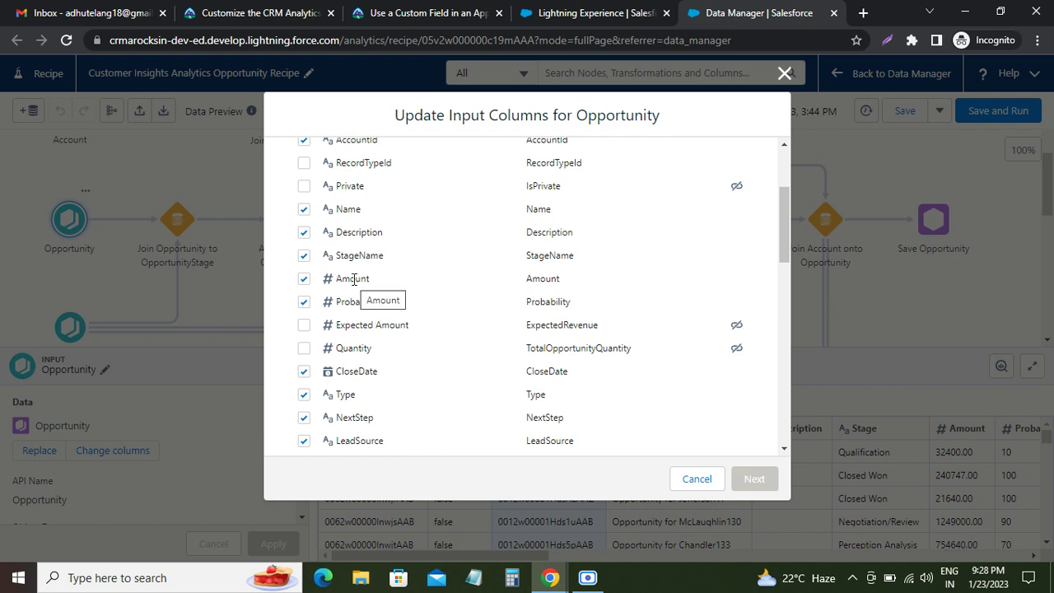
scroll(370, 281, down, 2)
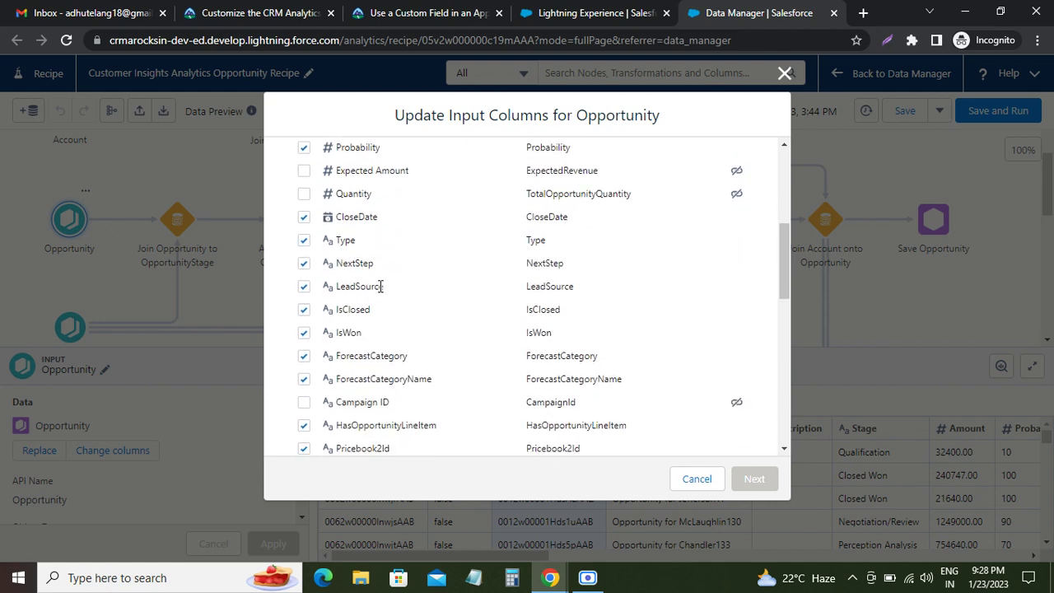
scroll(380, 288, down, 5)
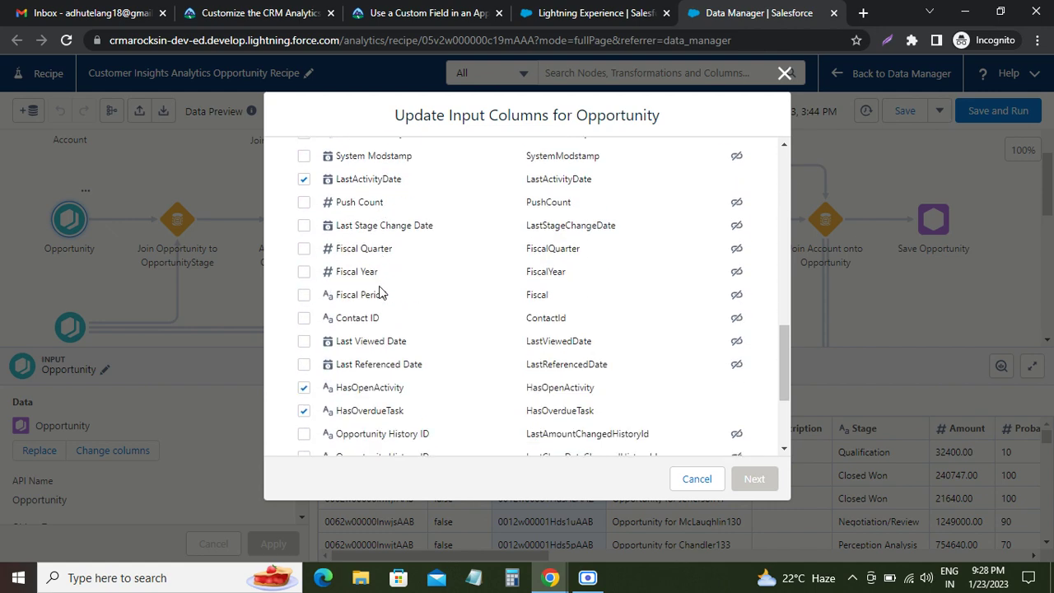
scroll(380, 288, down, 2)
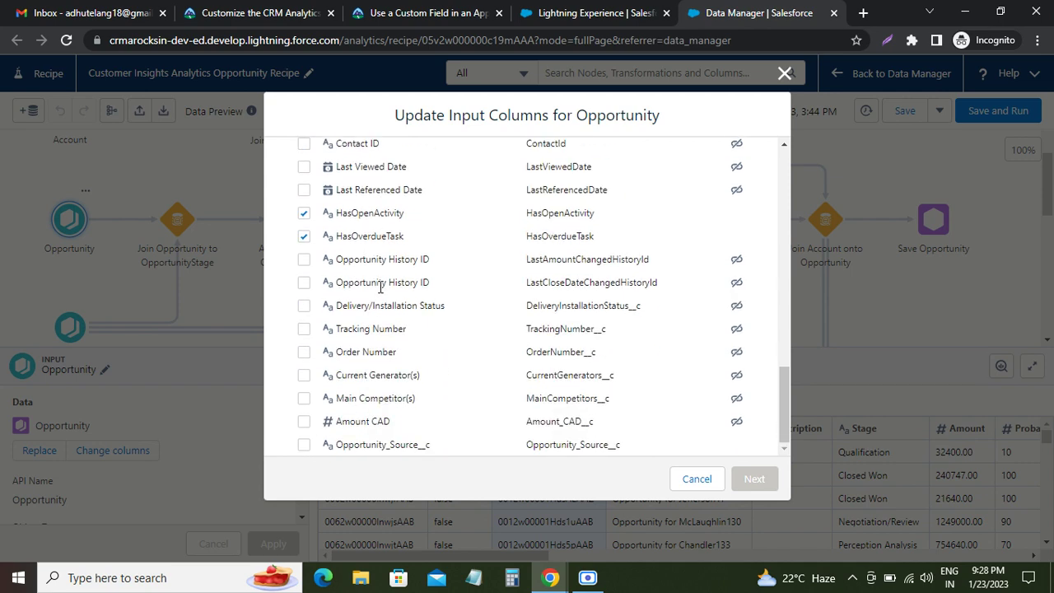
click(303, 422)
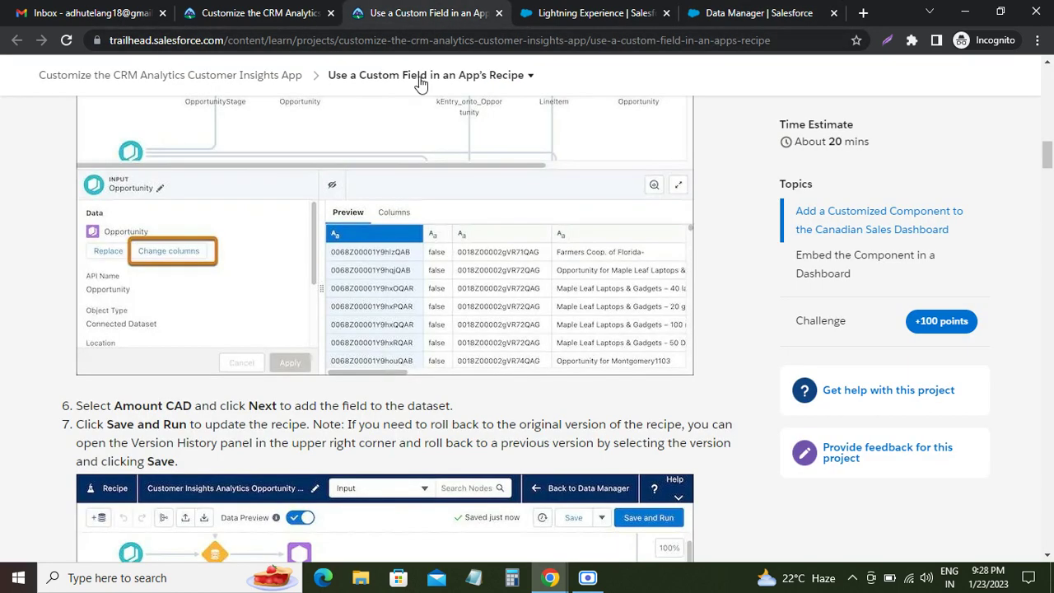
Check Trailhead step 6, and proceed in Data Manager to add the selected column to the Opportunity input node.
click(449, 18)
drag(262, 407, 430, 405)
click(726, 15)
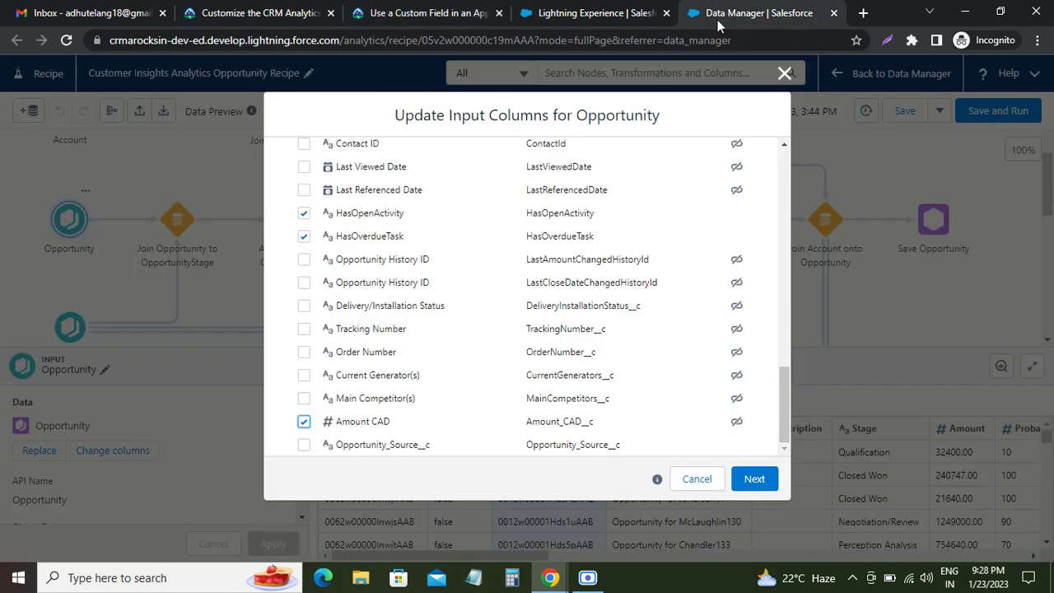
click(755, 480)
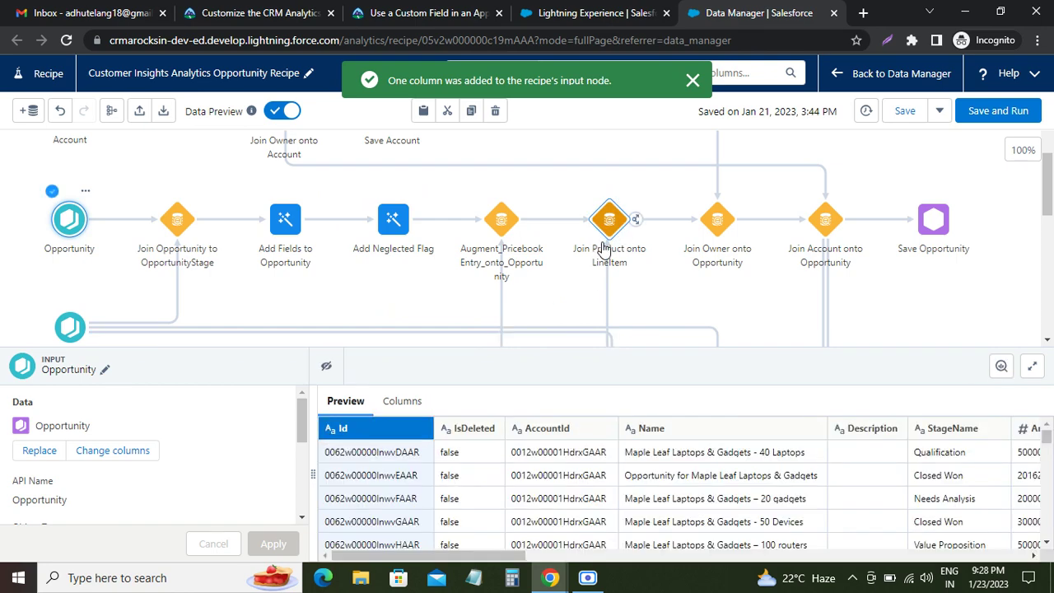
Check Trailhead step 7, and save and run the Customer Insights Analytics Opportunity Recipe in Data Manager.
click(428, 13)
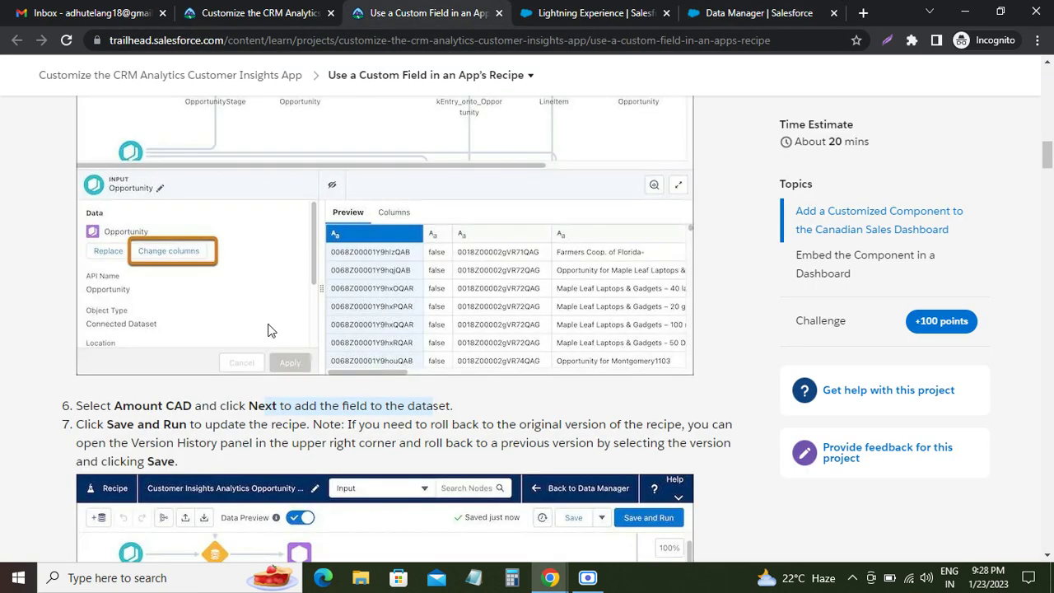
drag(107, 424, 192, 424)
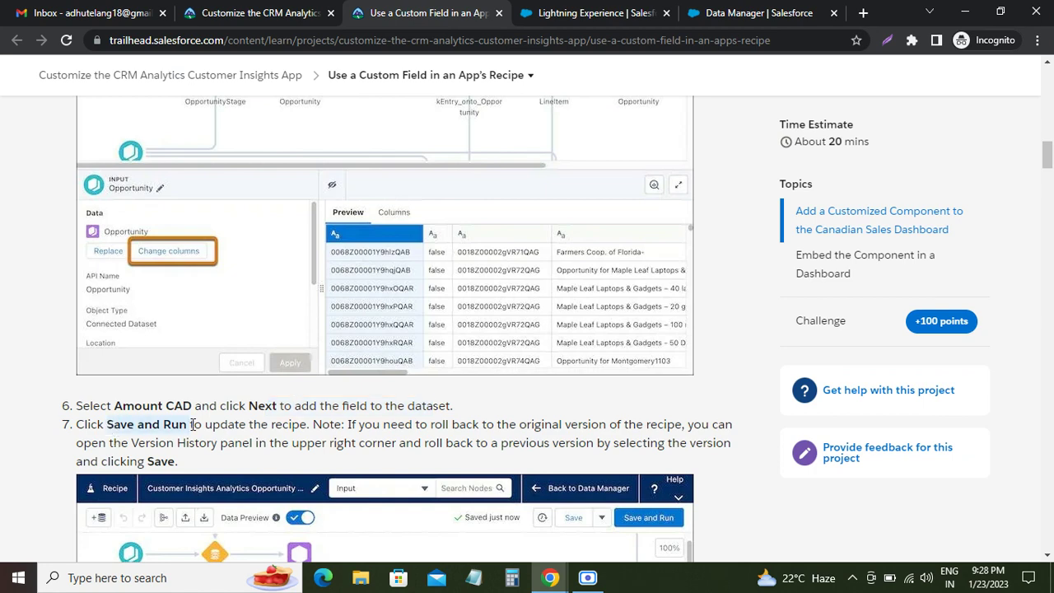
click(760, 18)
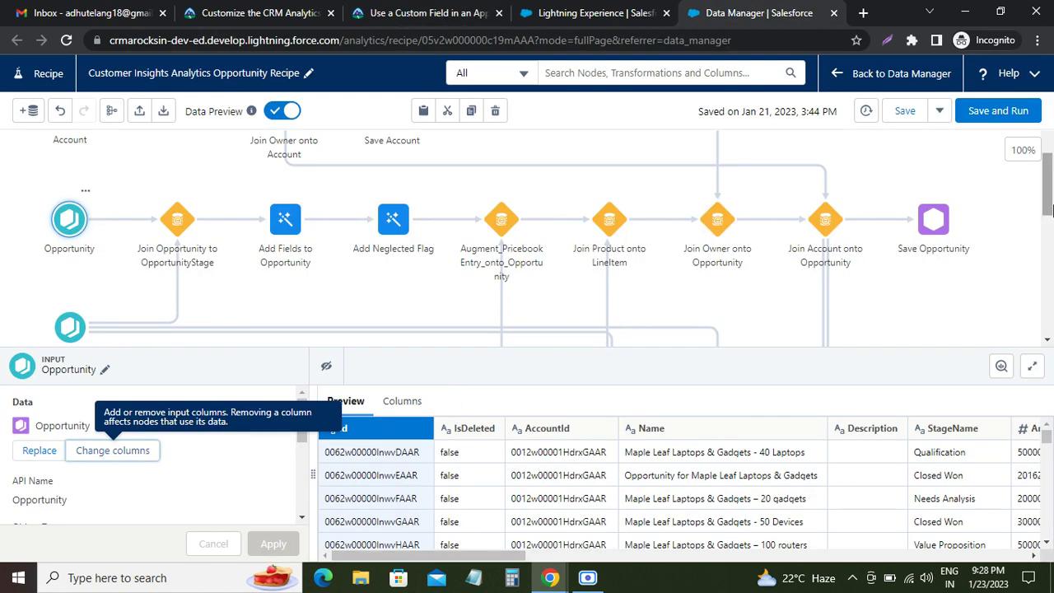
click(1000, 110)
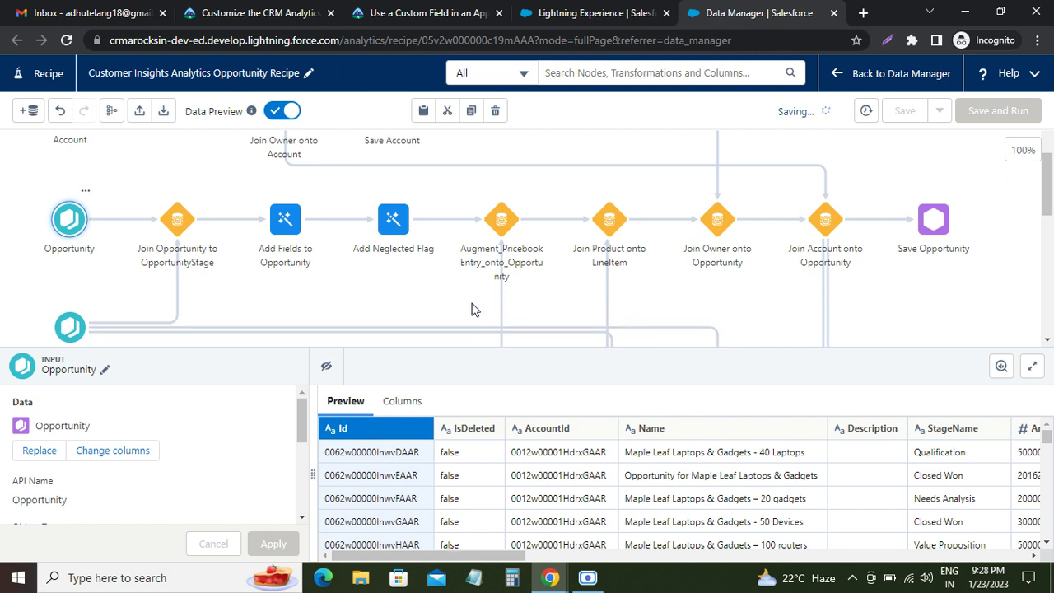
Read Trailhead steps 8 to 11 on monitoring the recipe job and exploring the Opportunity dataset, and return to Data Manager.
click(458, 14)
scroll(194, 385, down, 2)
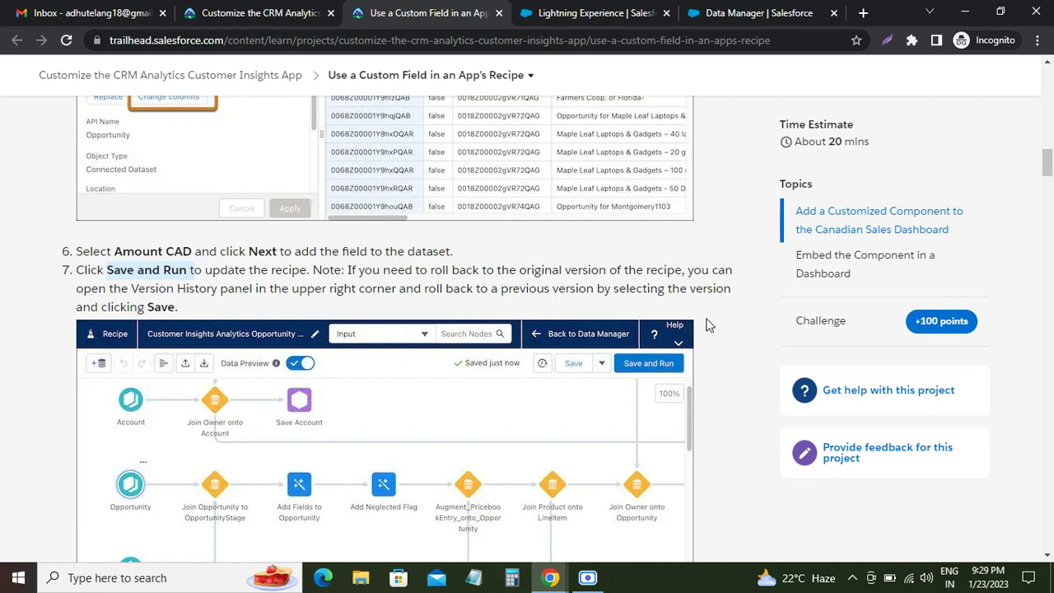
scroll(383, 325, down, 4)
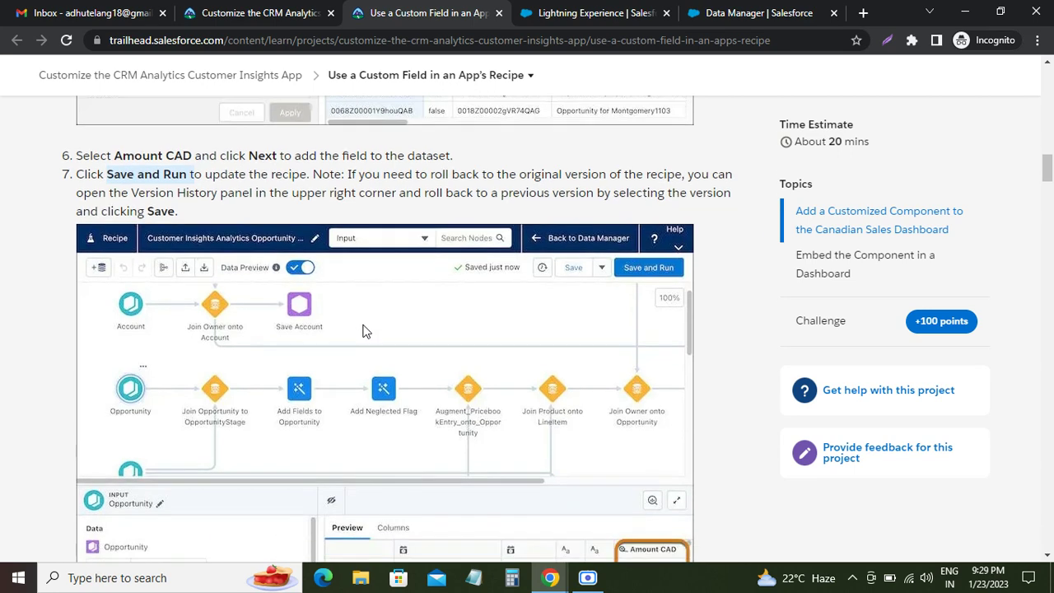
scroll(366, 329, down, 2)
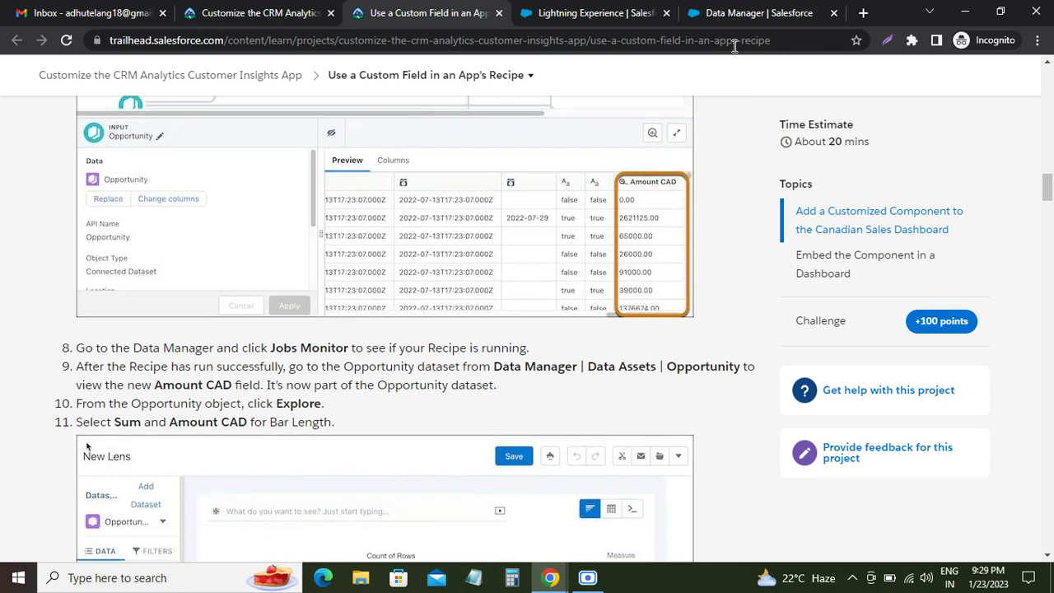
click(757, 12)
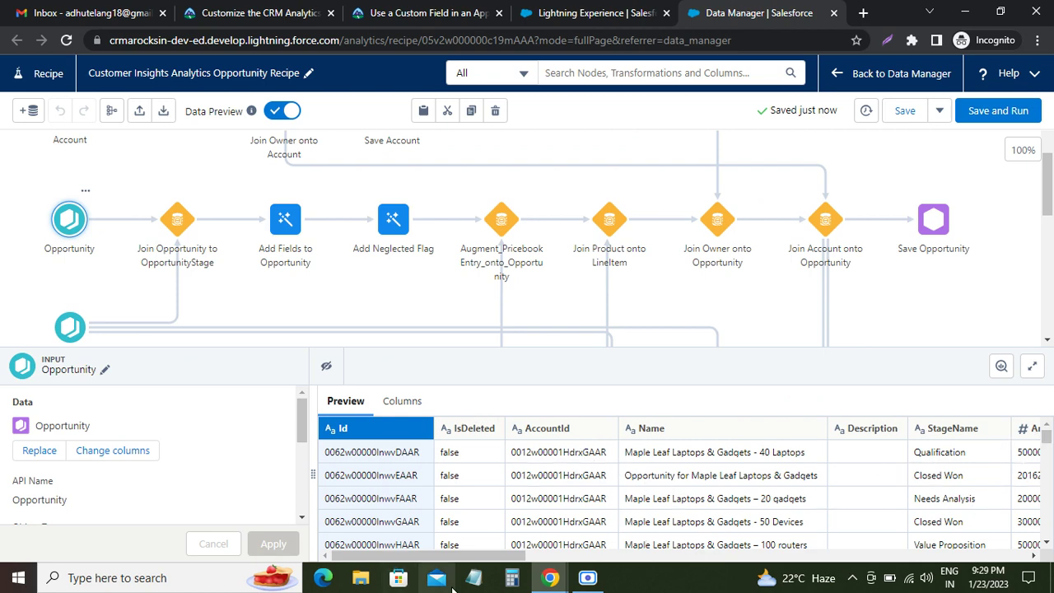
Check the Amount CAD column in the Opportunity preview, and save and run the recipe again.
drag(491, 556, 1010, 567)
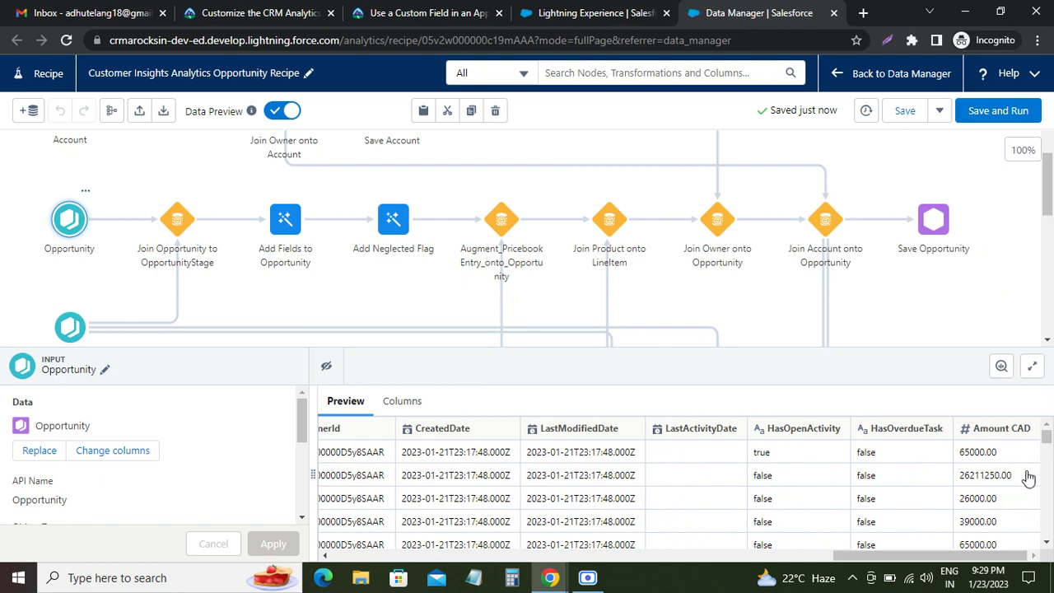
scroll(1041, 456, down, 1)
scroll(1039, 462, down, 5)
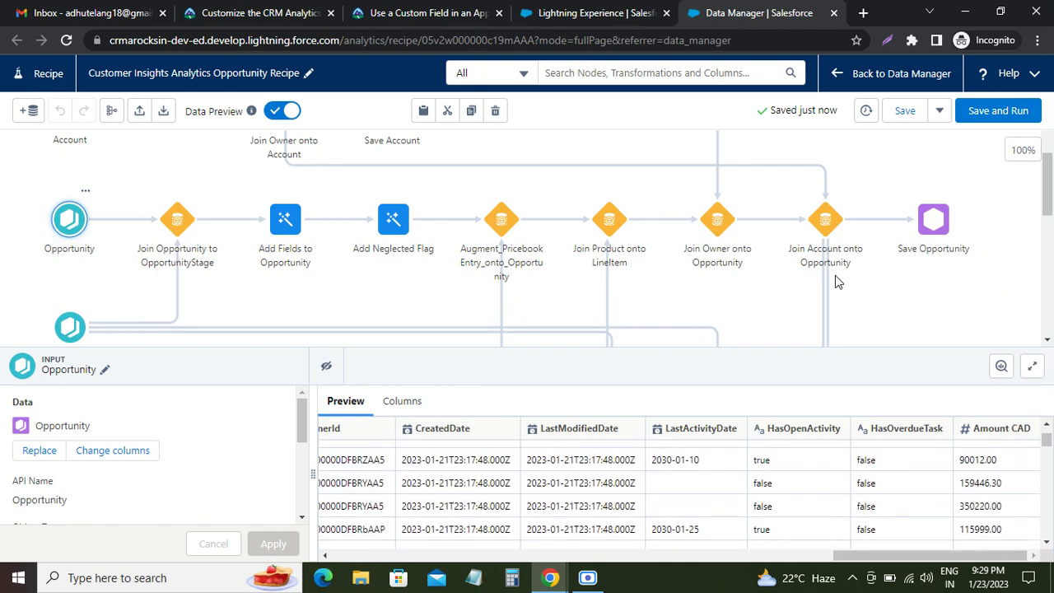
click(991, 118)
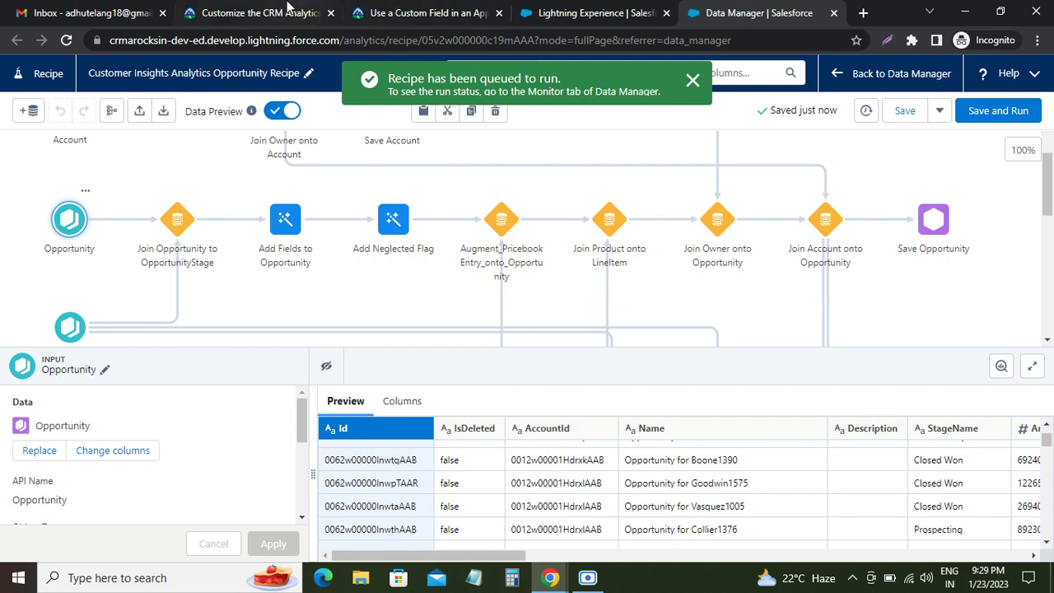
Switch to Trailhead and read step 7's note on rolling back the recipe through Version History.
click(470, 10)
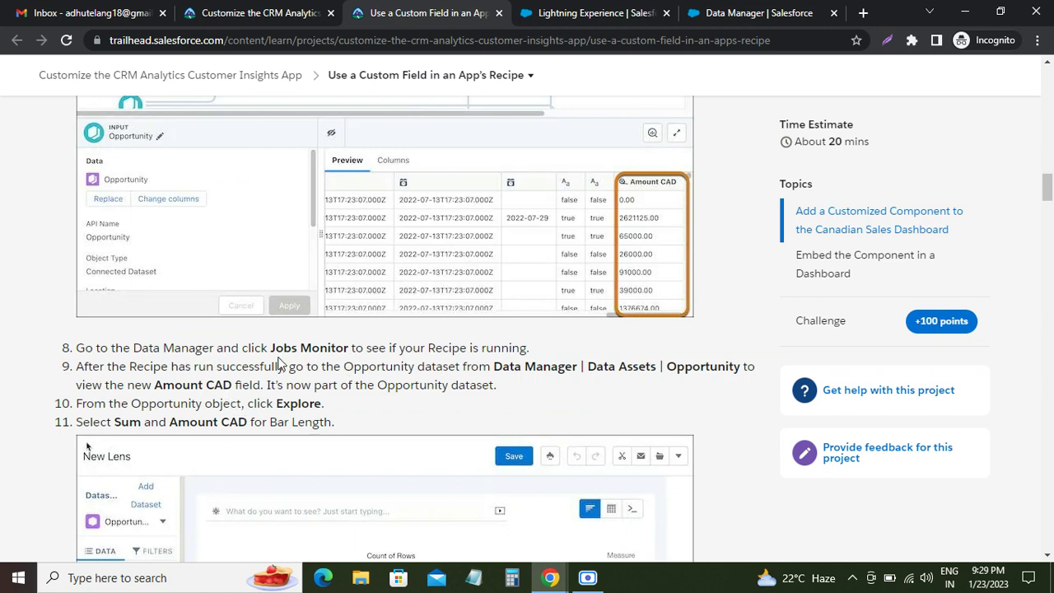
scroll(278, 363, up, 5)
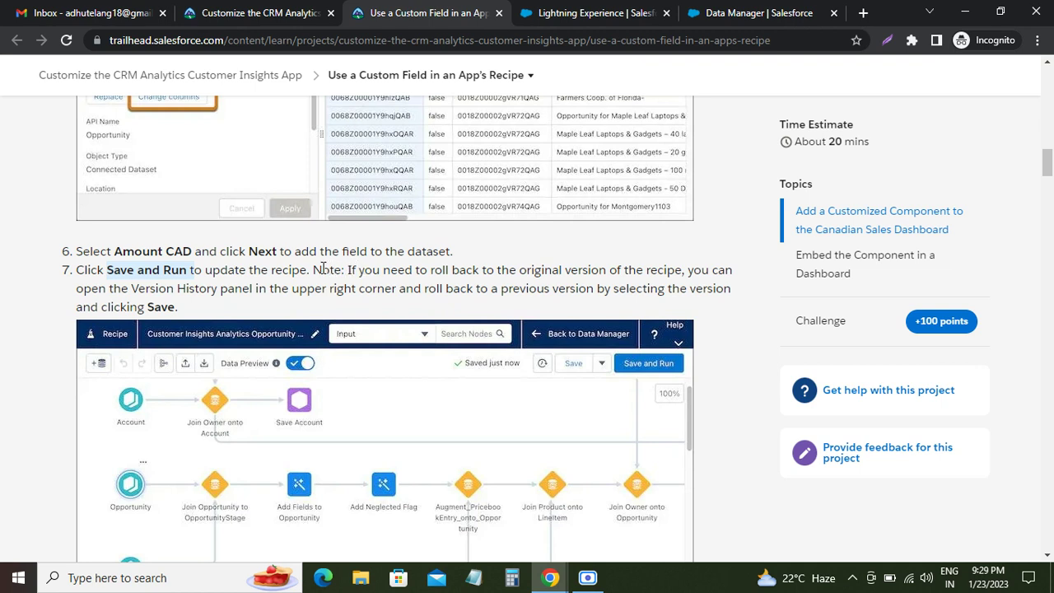
drag(314, 269, 413, 288)
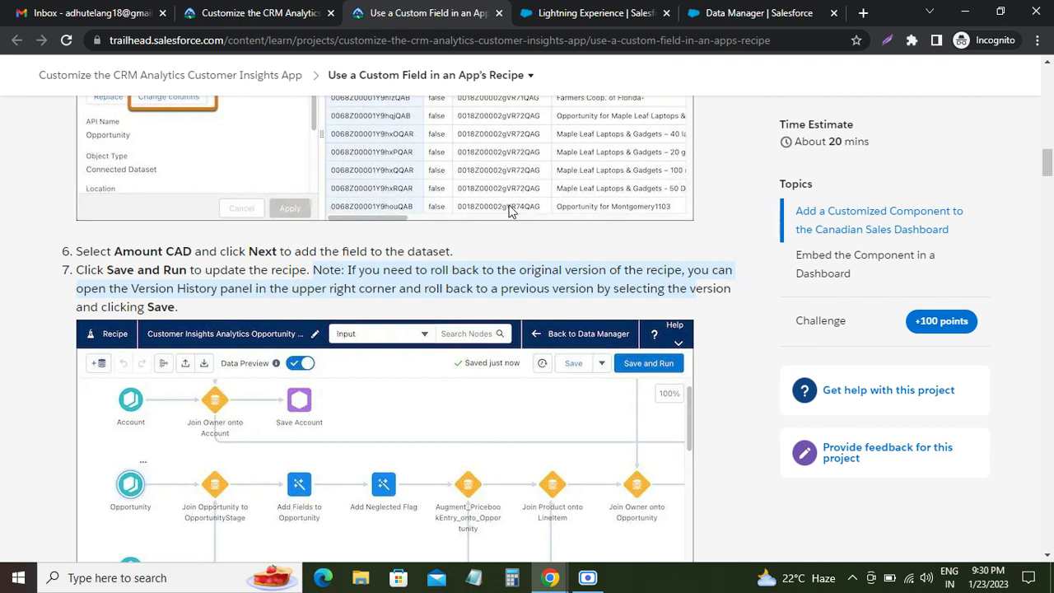
Return to the recipe in Data Manager and examine its node graph, the Opportunity input details and its column list.
click(745, 10)
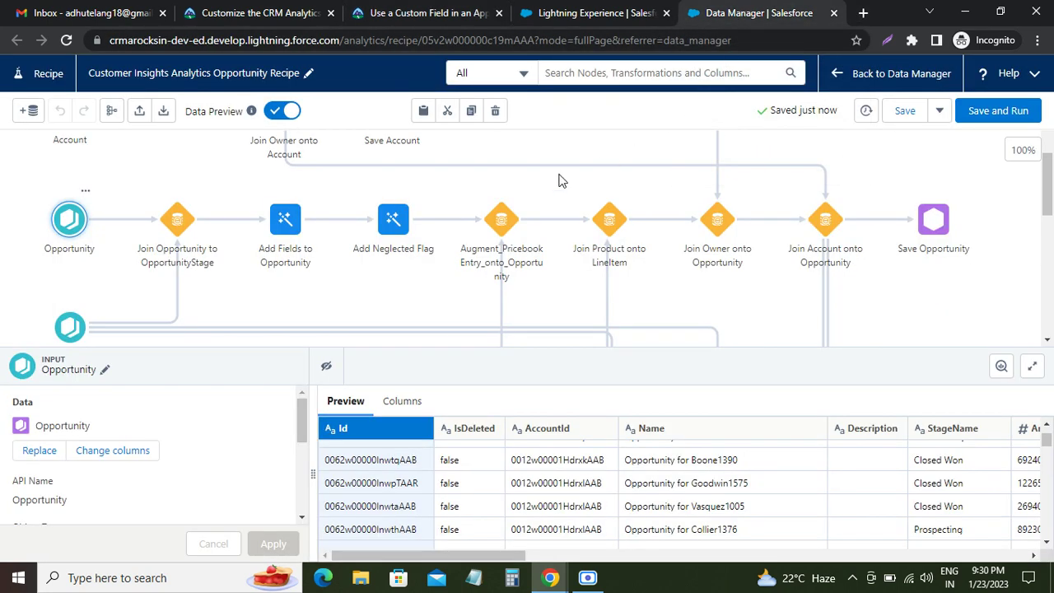
scroll(358, 190, up, 3)
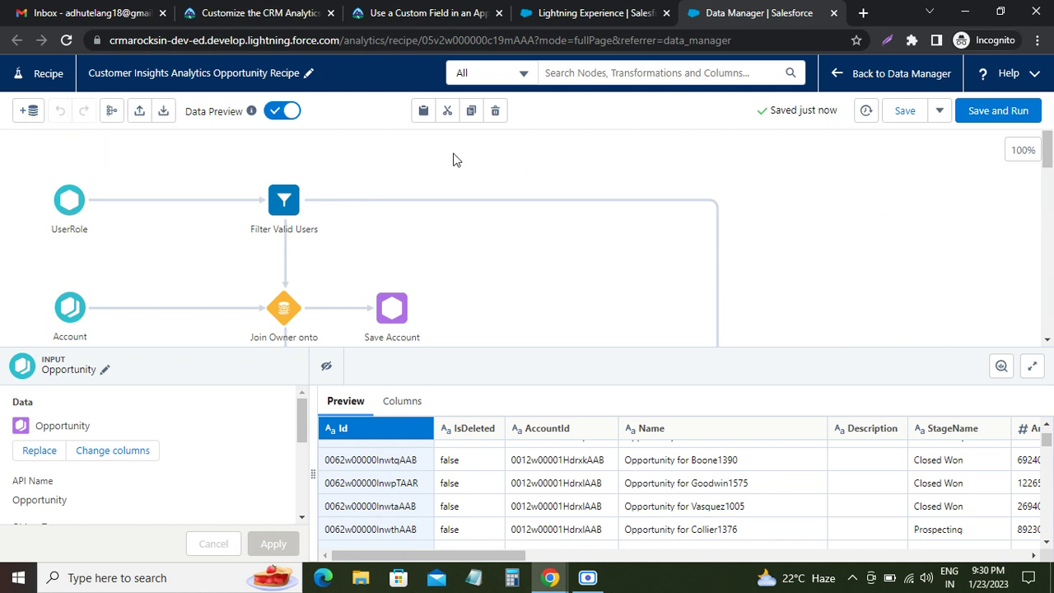
scroll(456, 219, down, 5)
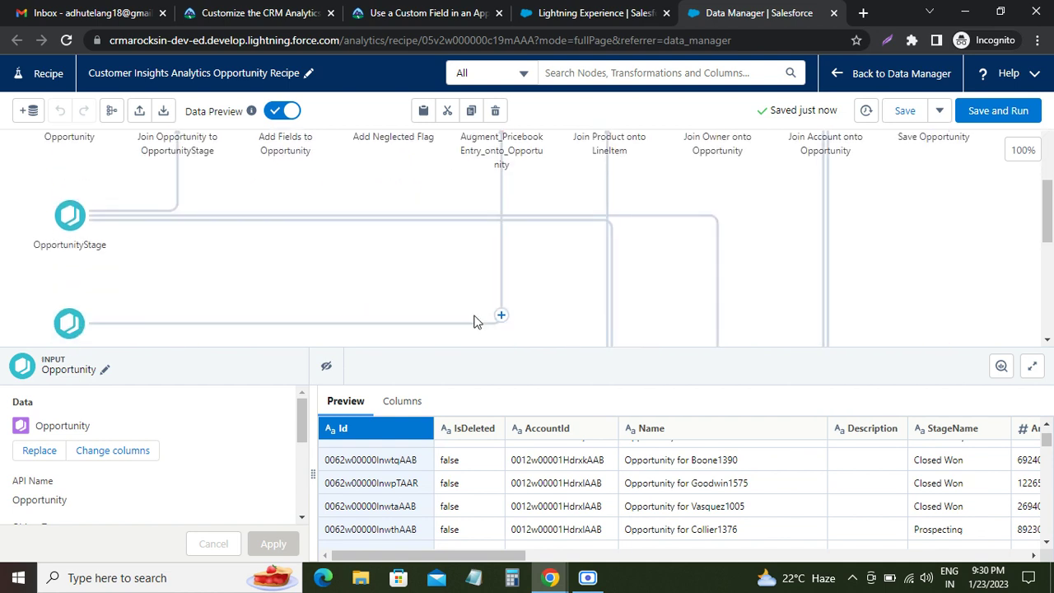
scroll(405, 334, down, 3)
scroll(250, 431, down, 5)
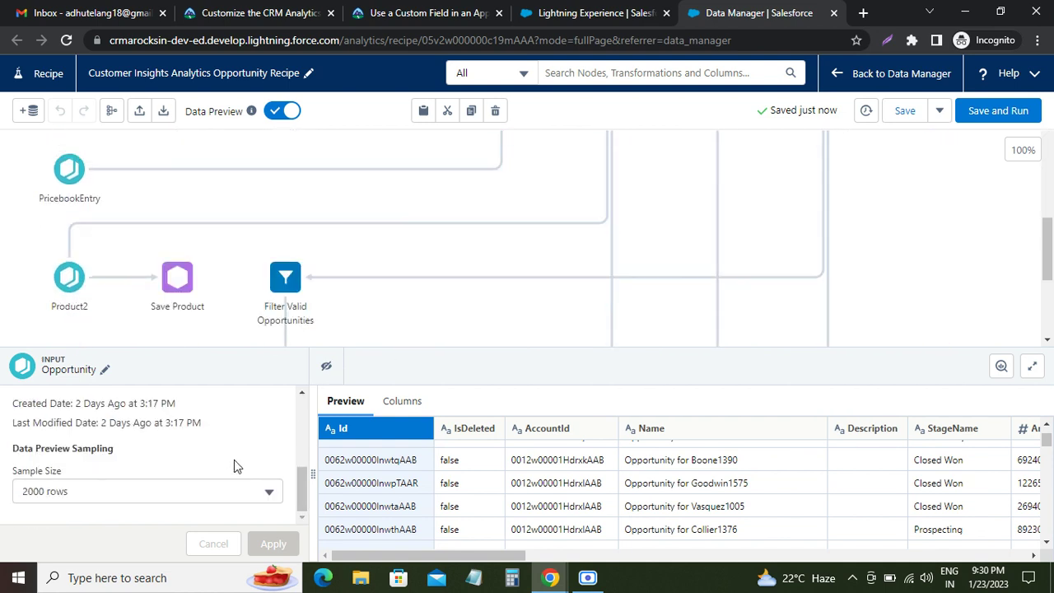
scroll(234, 442, up, 3)
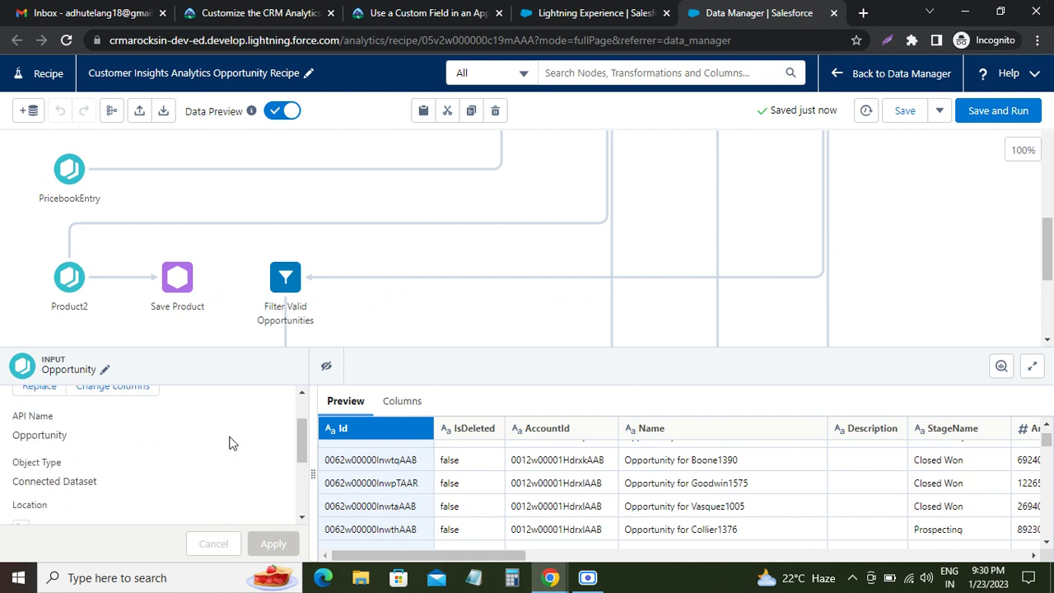
scroll(254, 418, up, 2)
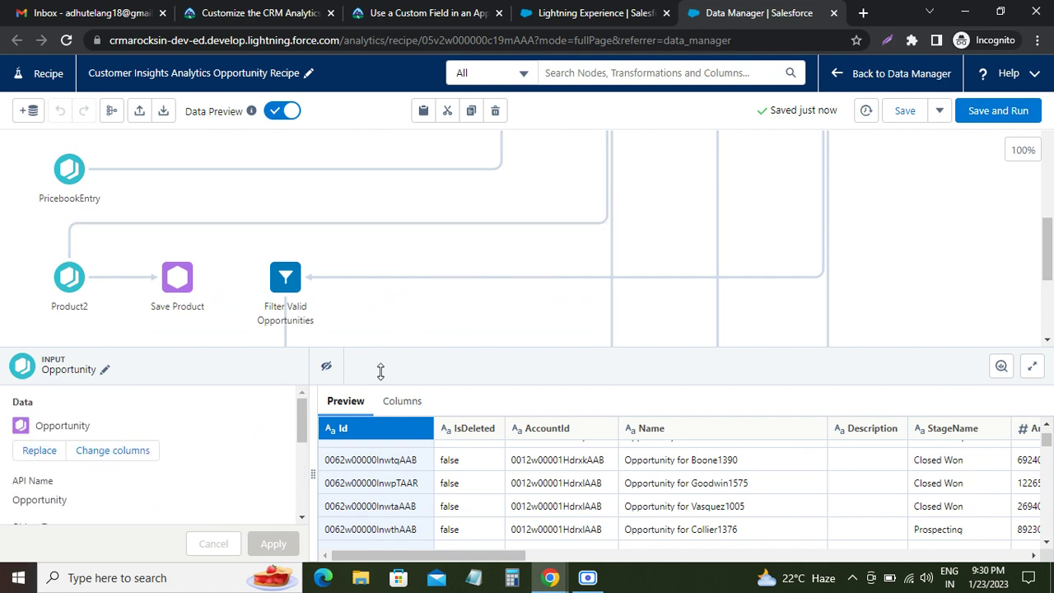
click(401, 407)
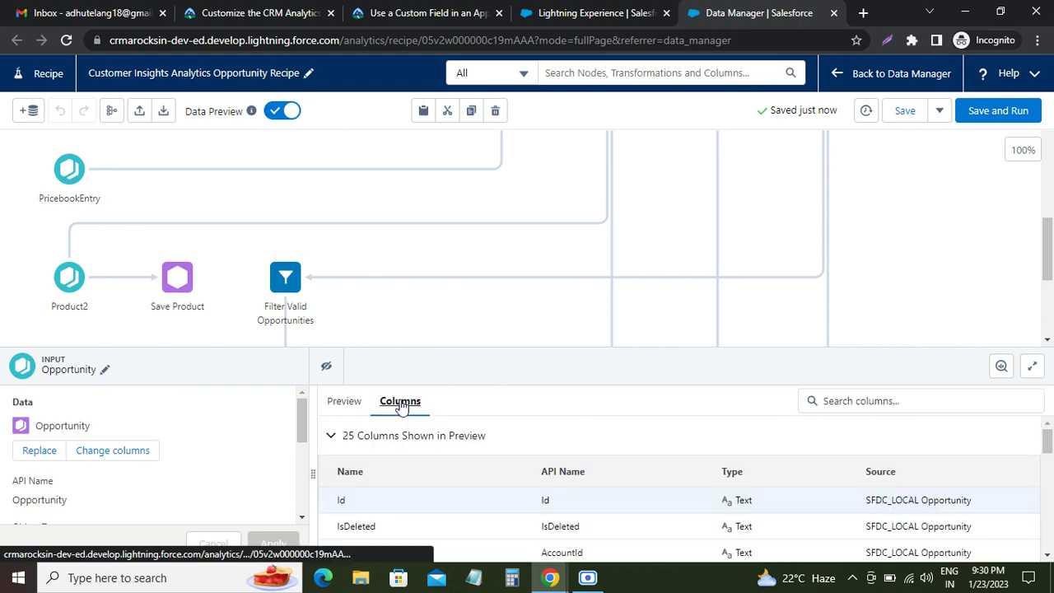
scroll(713, 529, down, 1)
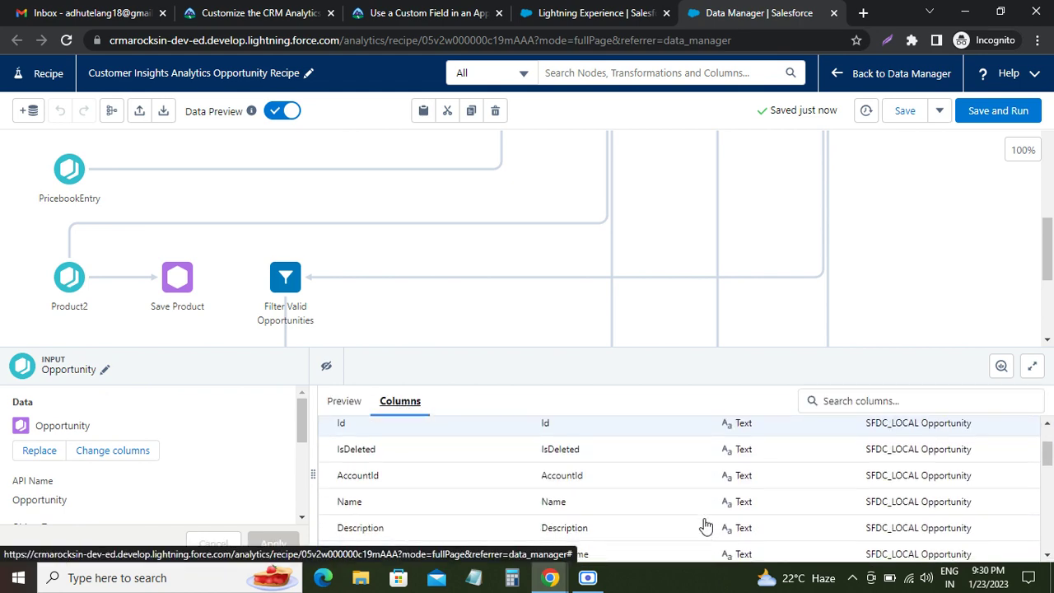
scroll(701, 523, down, 3)
scroll(671, 508, up, 5)
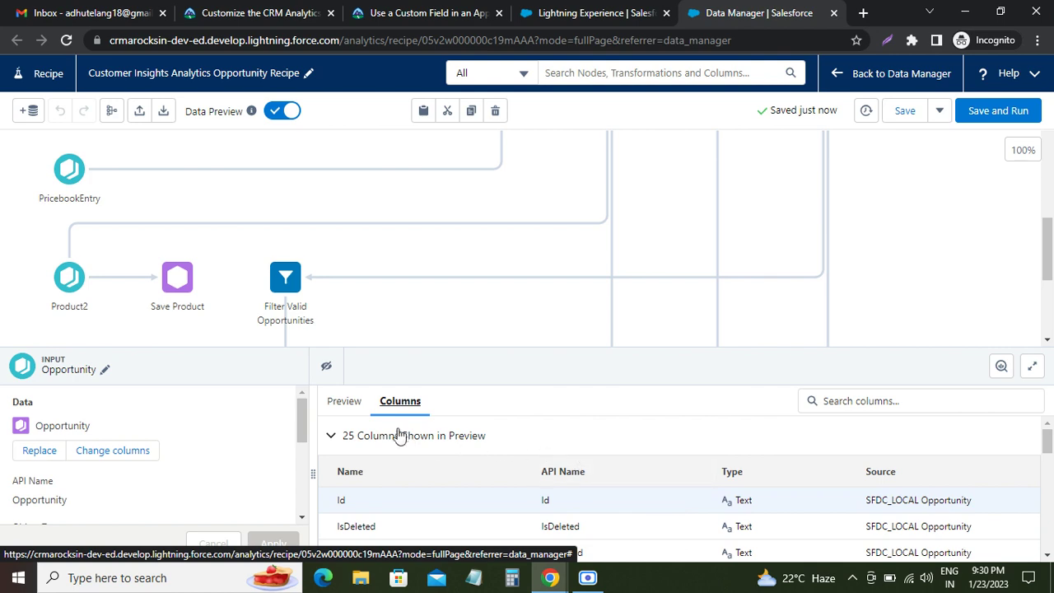
click(346, 403)
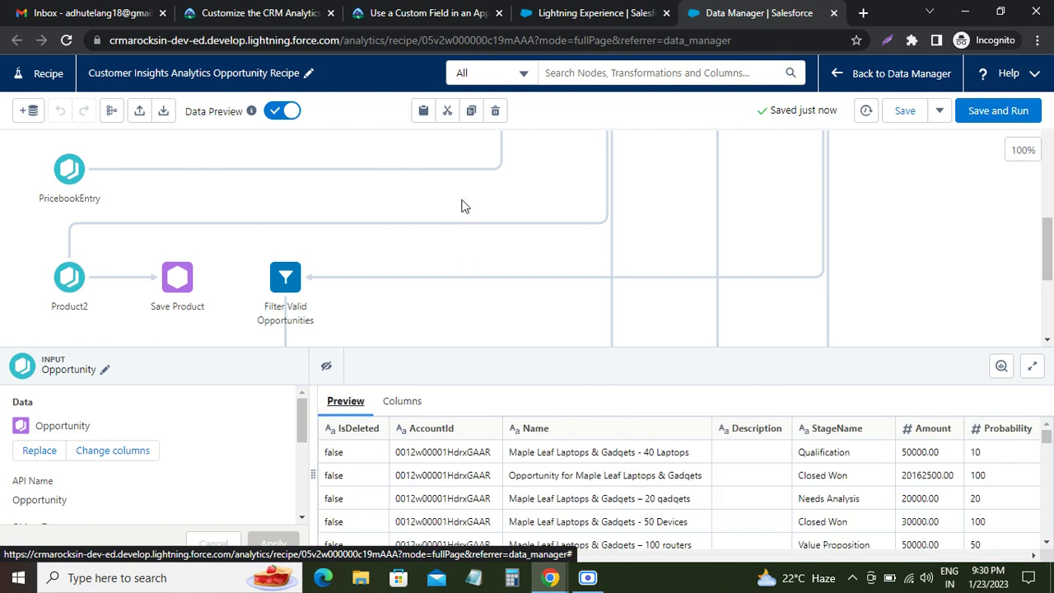
Read Trailhead step 8, and open the Jobs Monitor in Data Manager to check the recipe run.
click(395, 17)
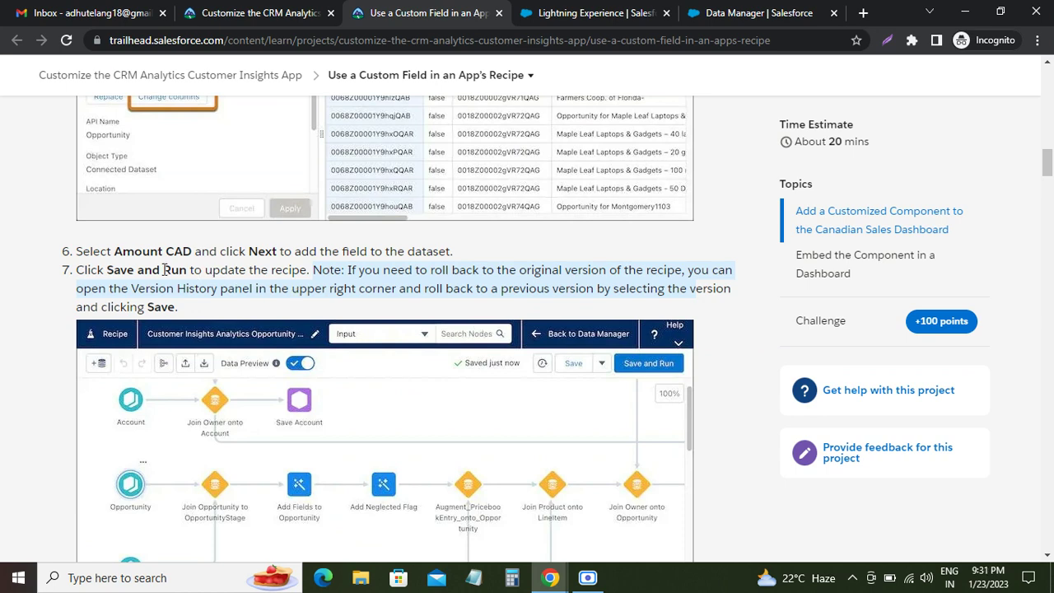
scroll(283, 301, down, 3)
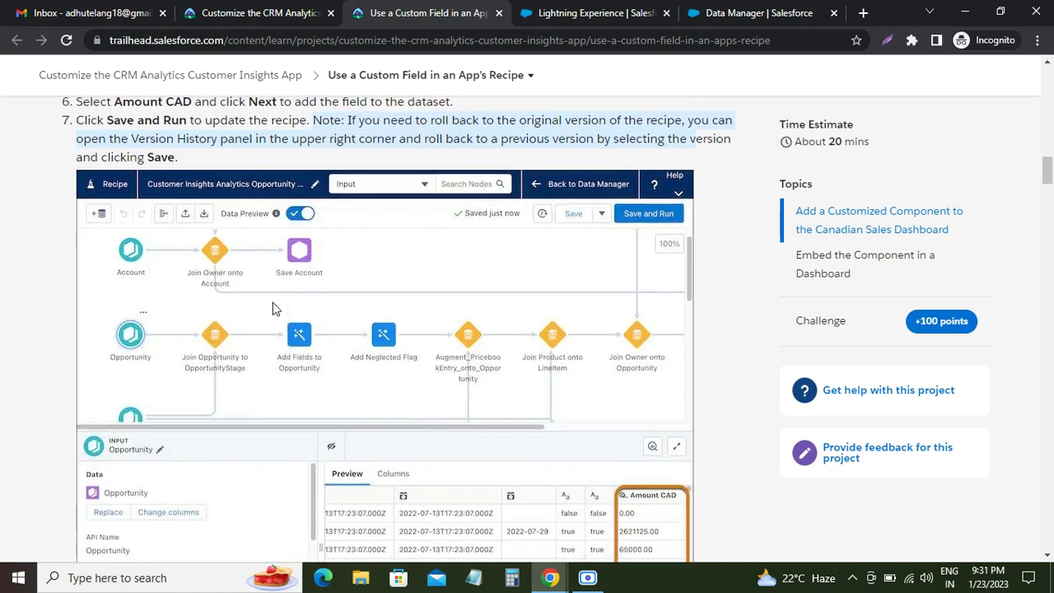
scroll(283, 298, down, 4)
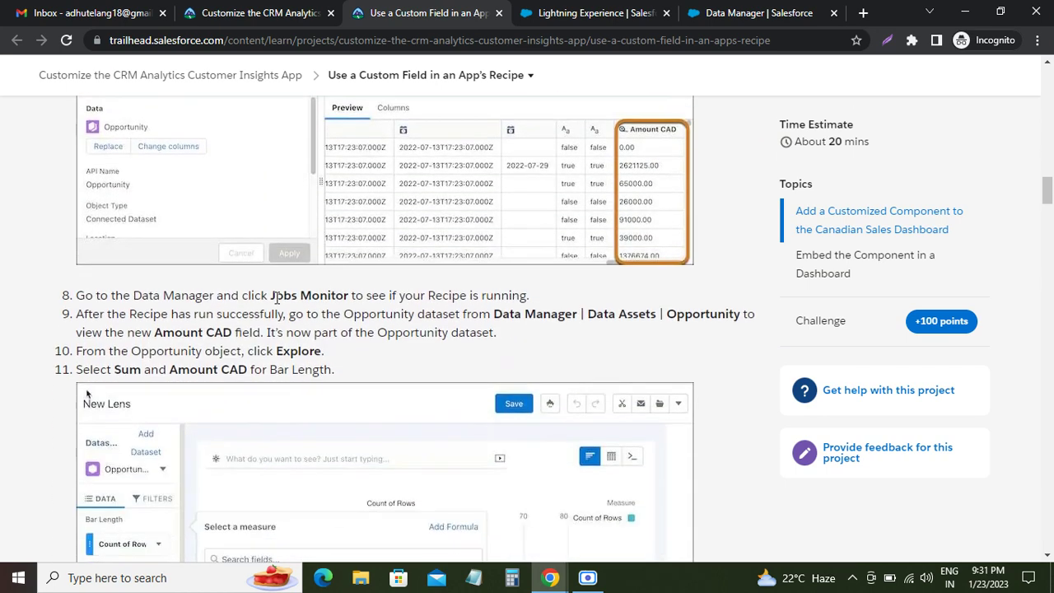
drag(155, 269, 352, 271)
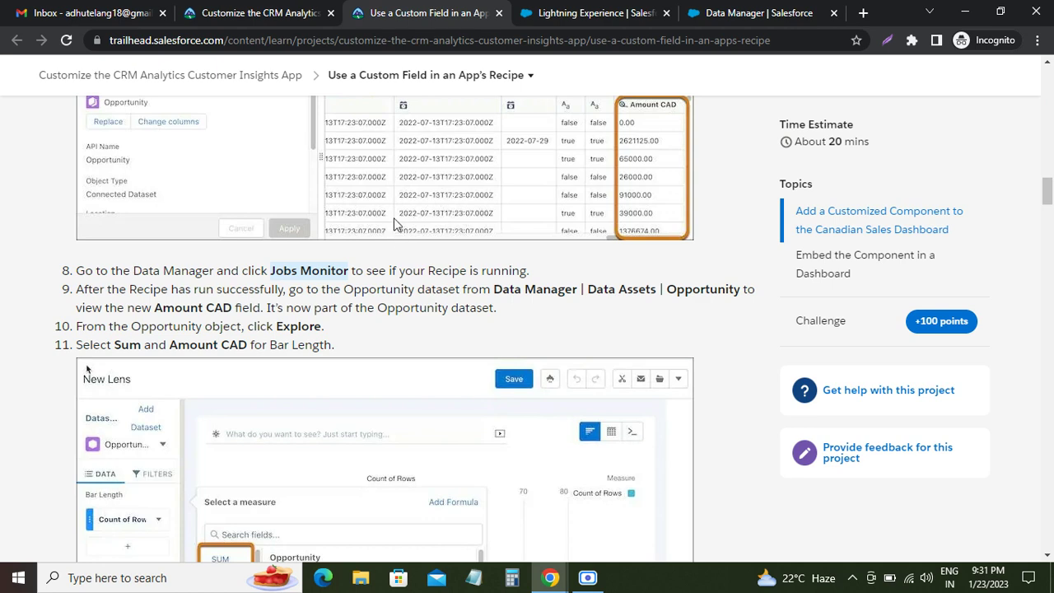
click(603, 13)
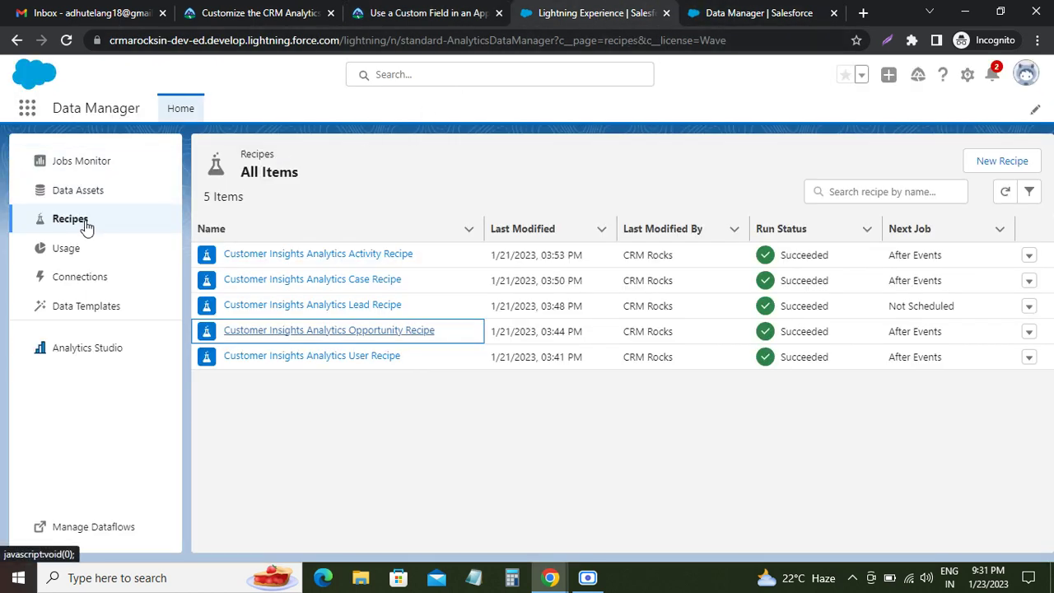
click(95, 164)
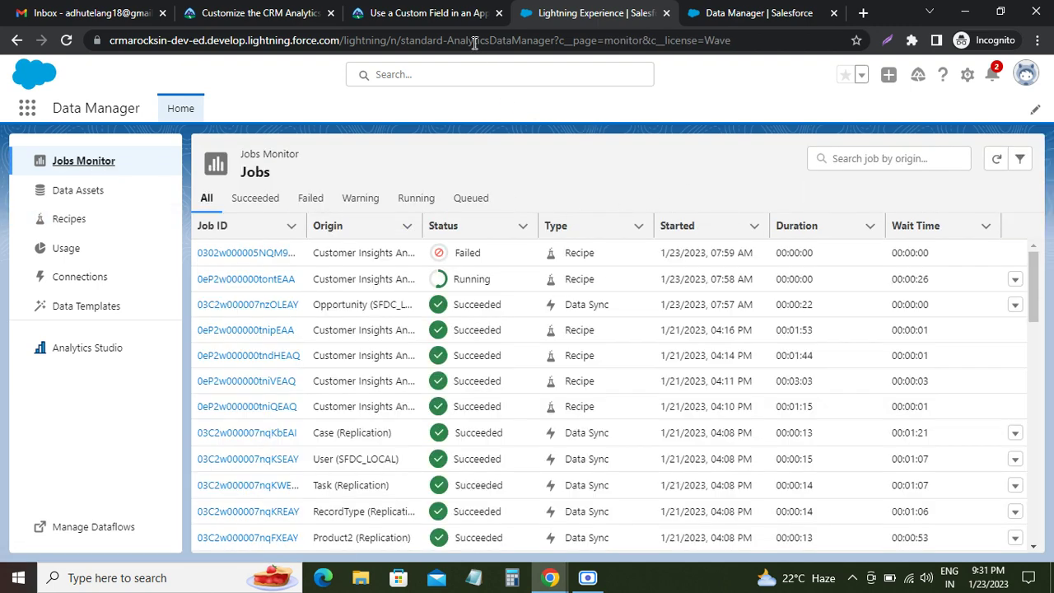
Check Trailhead step 9, and open the Opportunities dataset from the data assets in Data Manager.
click(424, 10)
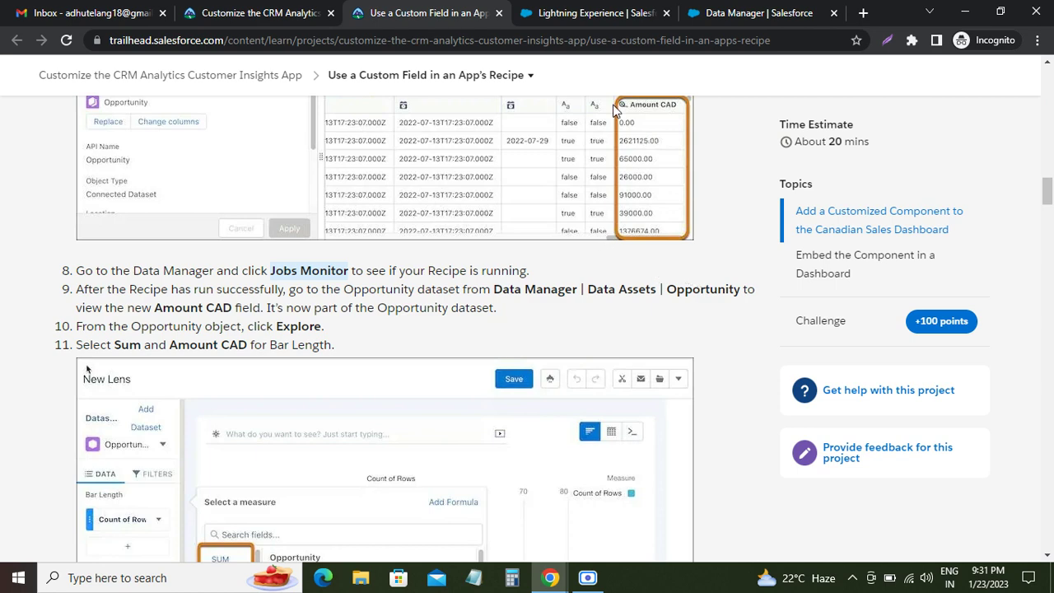
click(593, 13)
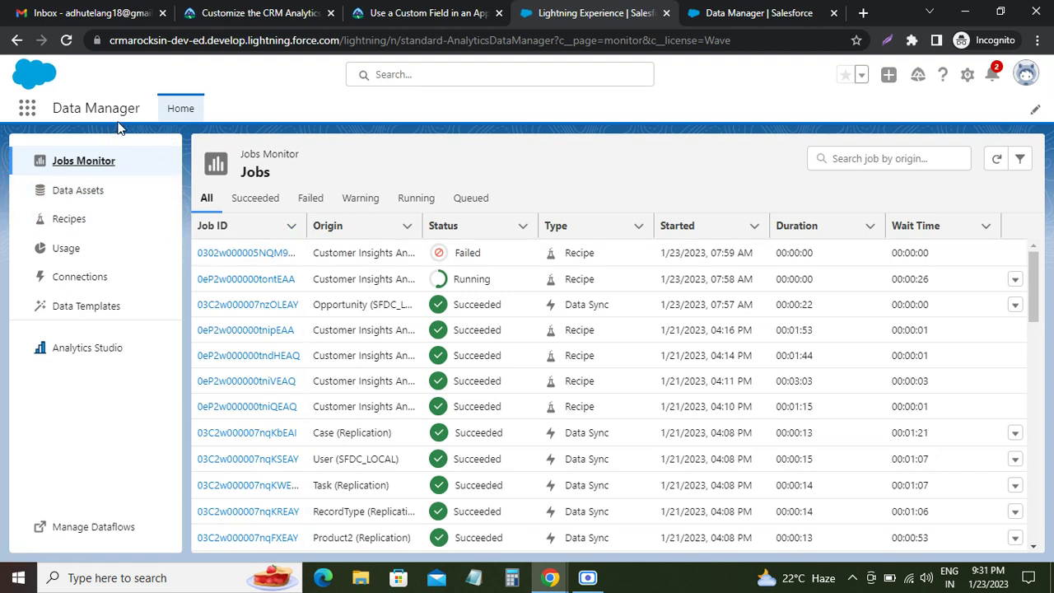
click(89, 198)
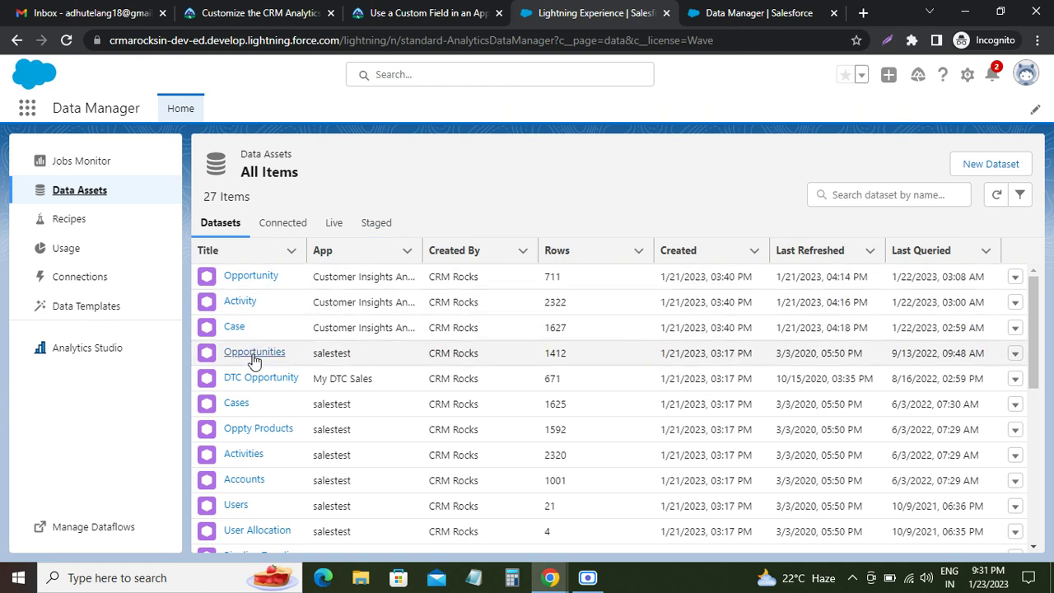
click(256, 354)
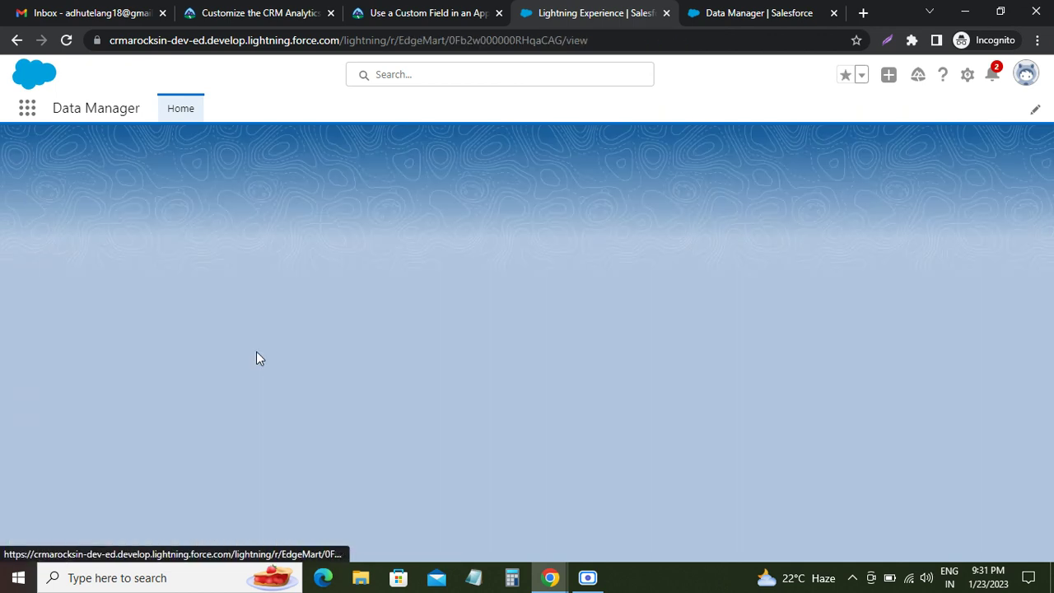
Reread Trailhead step 9 about the Amount CAD field, and reload the Opportunities dataset page in Data Manager.
click(428, 13)
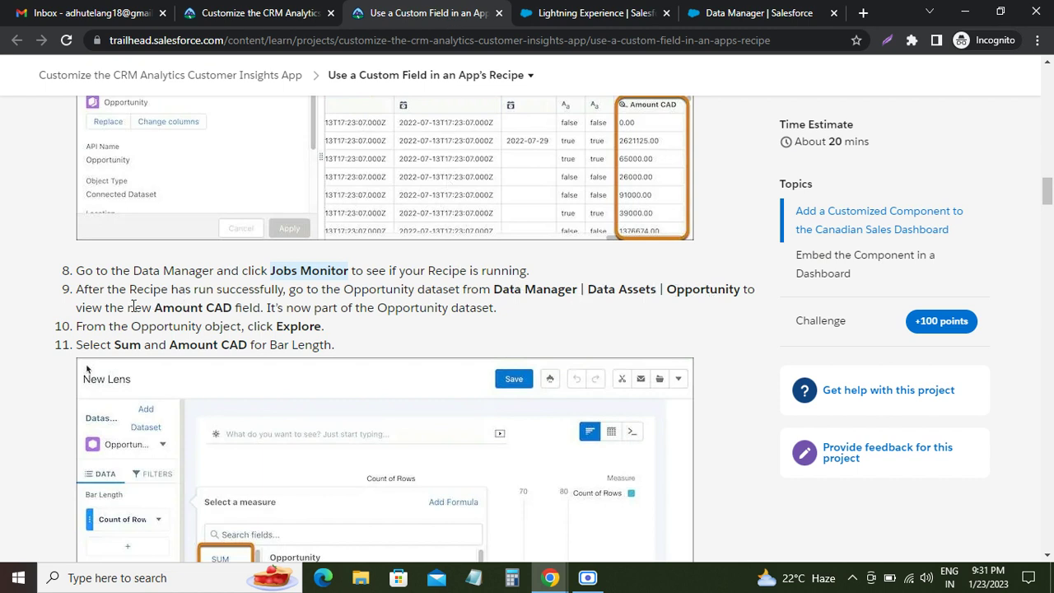
drag(155, 308, 232, 306)
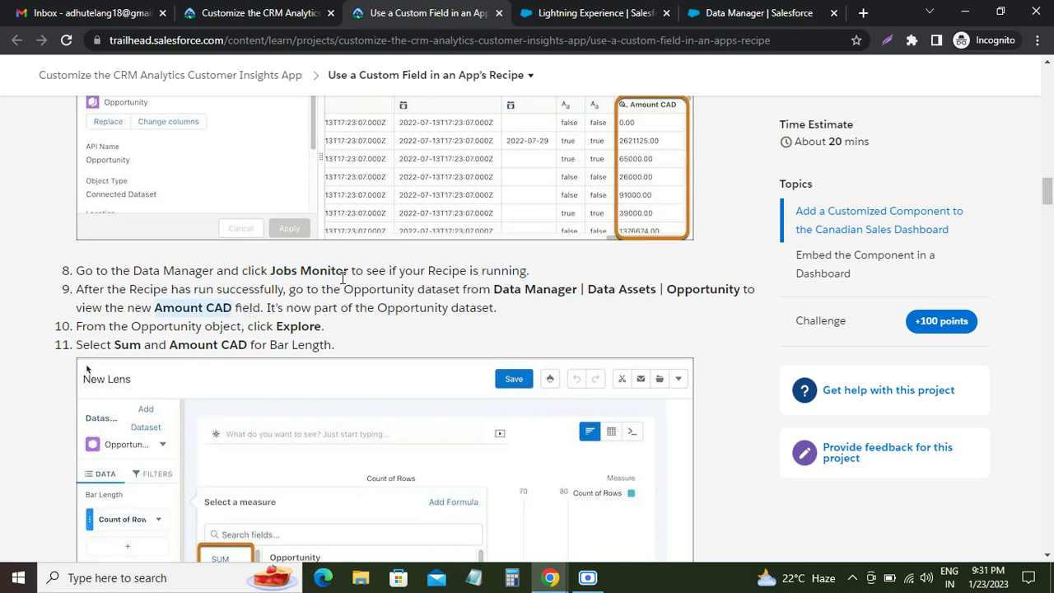
click(619, 10)
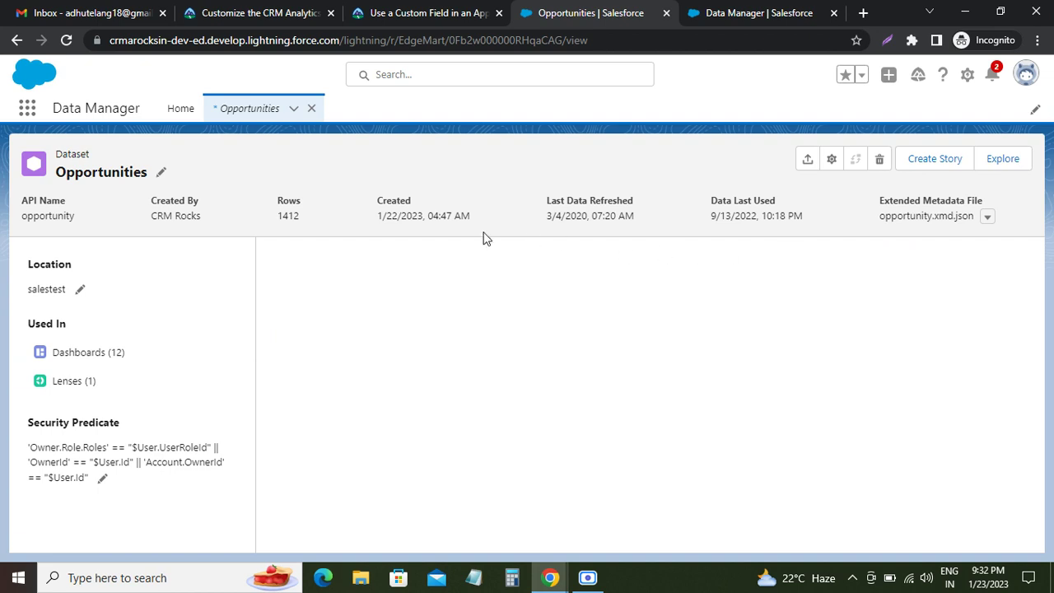
click(65, 39)
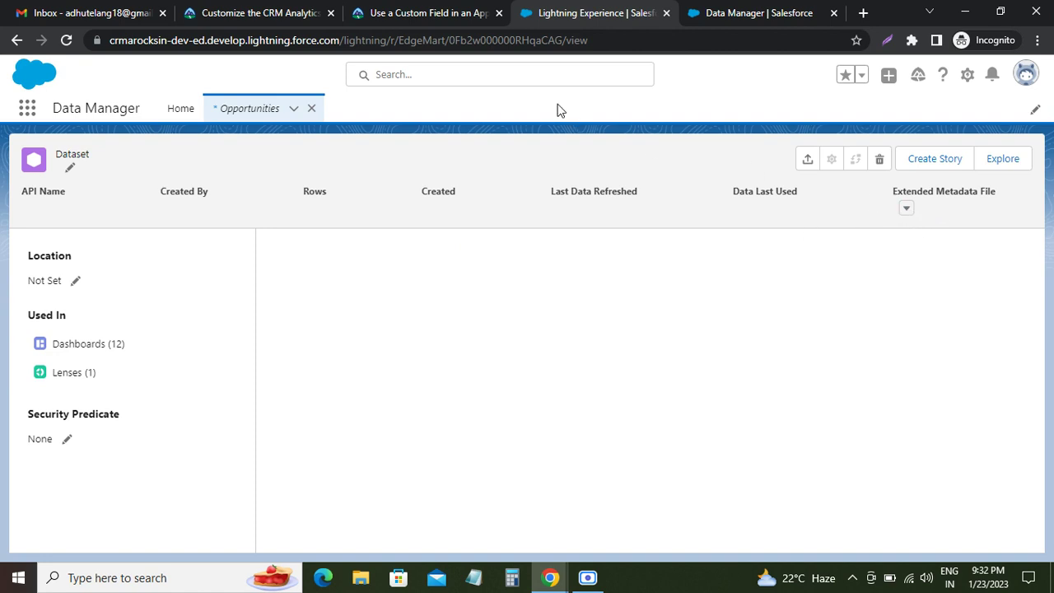
Compare the Opportunities dataset page with Trailhead steps 9 to 11 on exploring the dataset by Sum of Amount CAD.
click(436, 13)
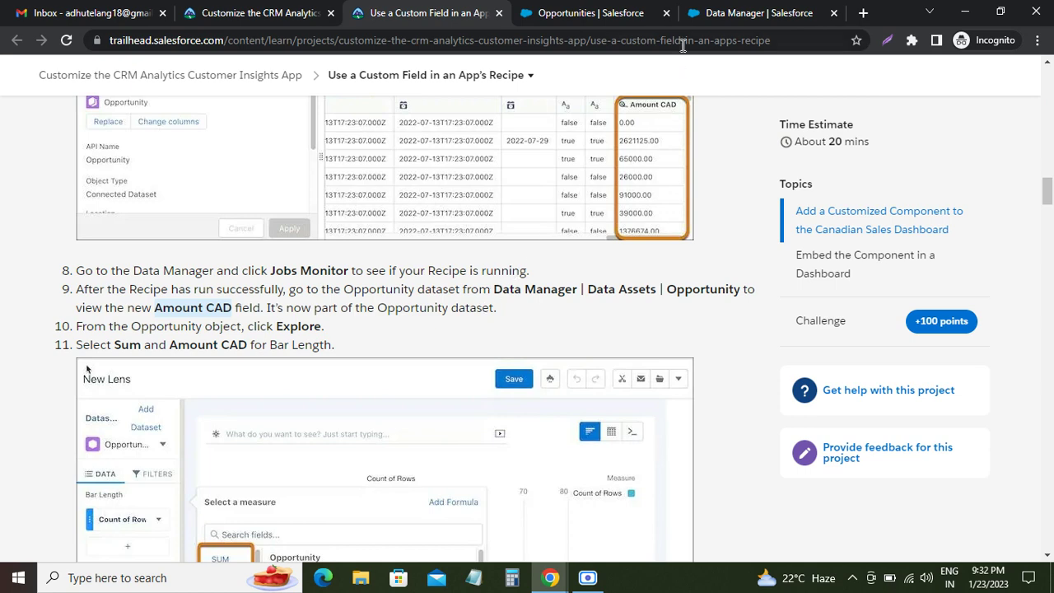
click(616, 15)
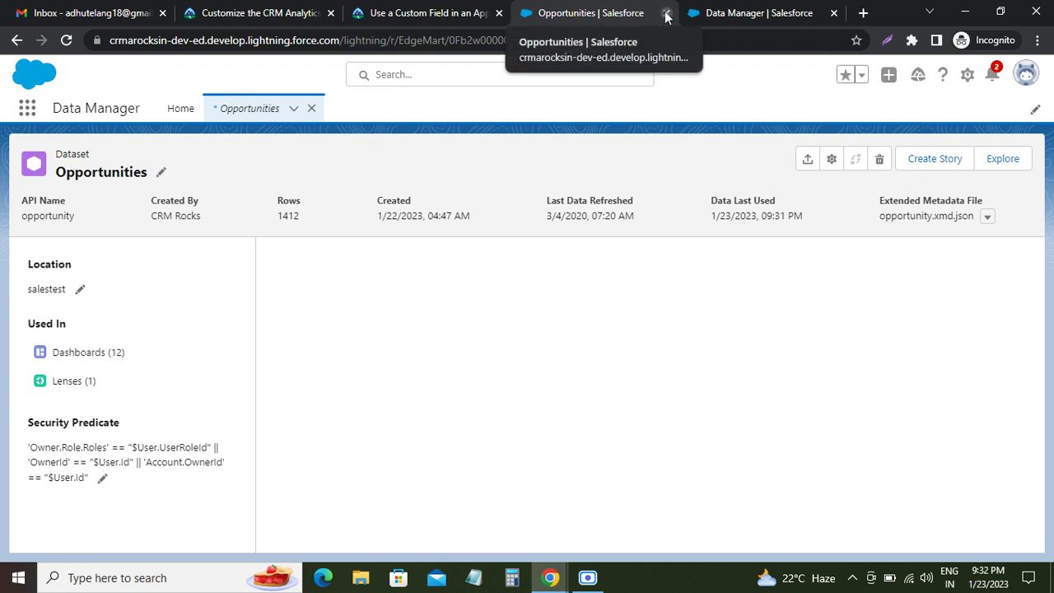
click(463, 12)
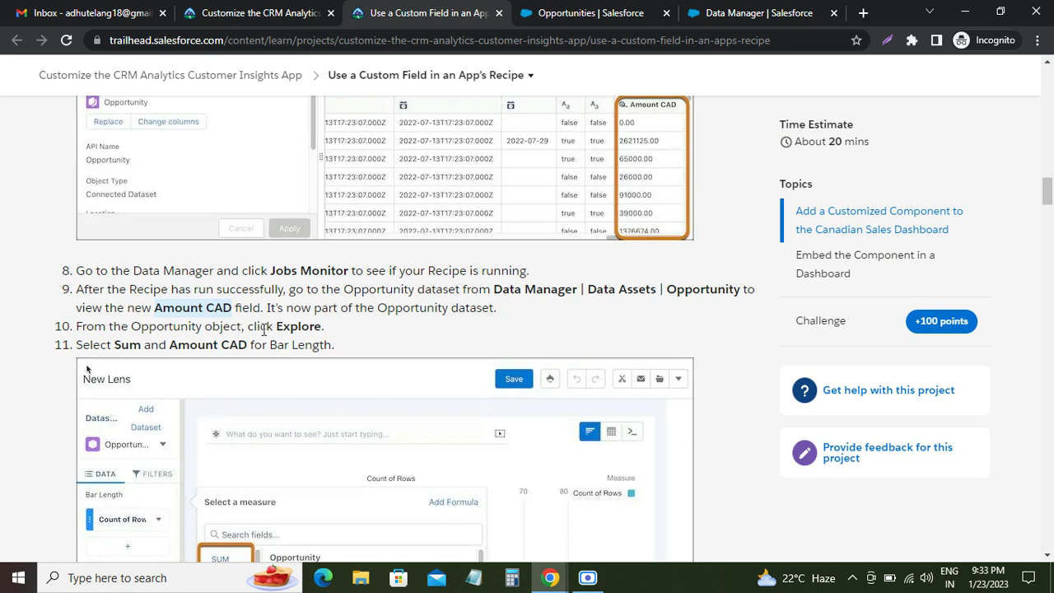
scroll(311, 351, down, 2)
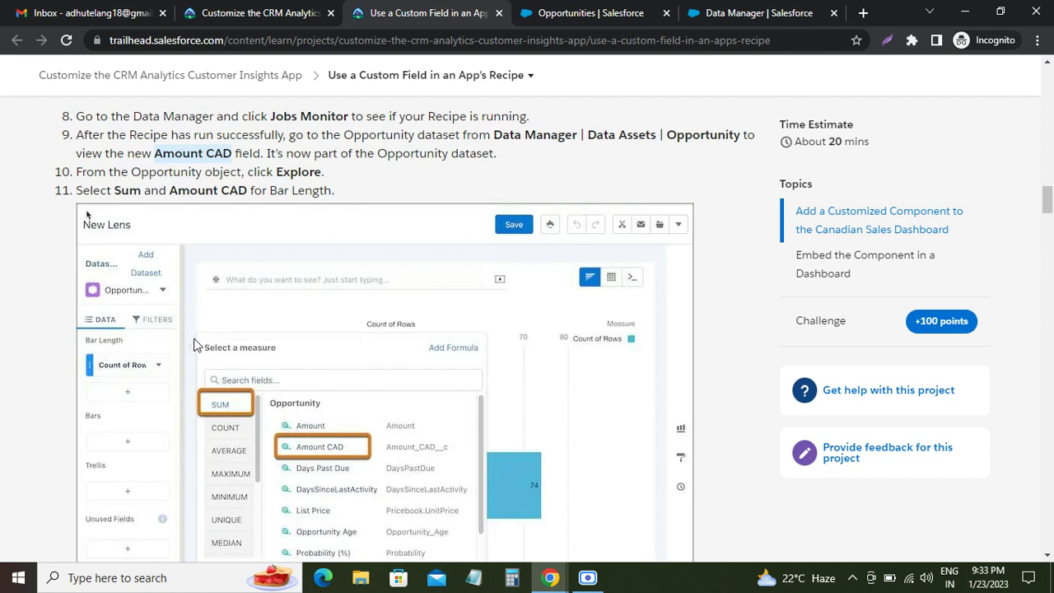
scroll(206, 339, up, 1)
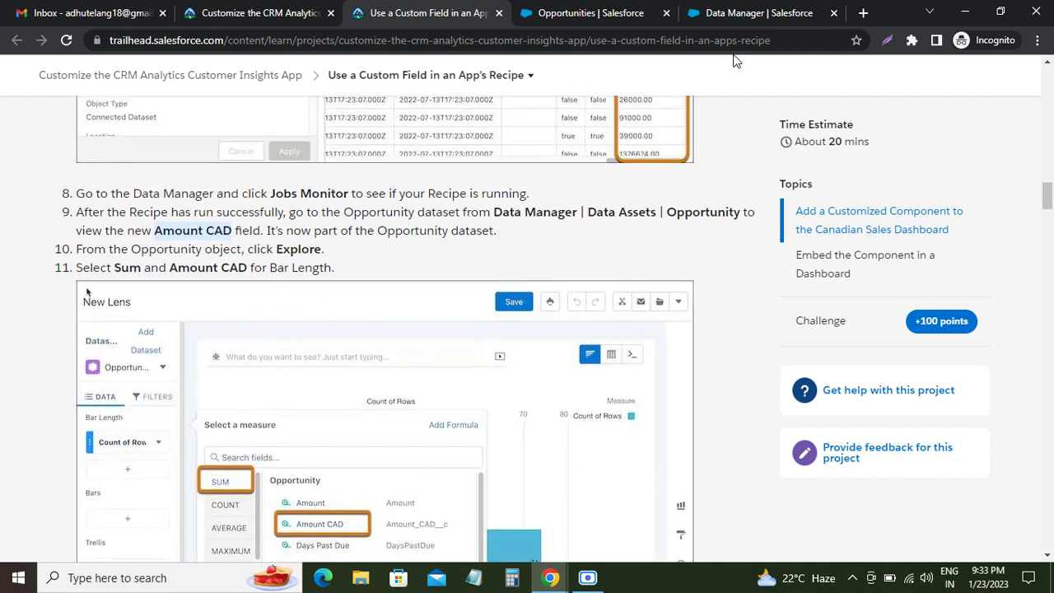
Compare Trailhead step 10 about exploring the Opportunity object with the open Opportunities dataset page.
click(609, 20)
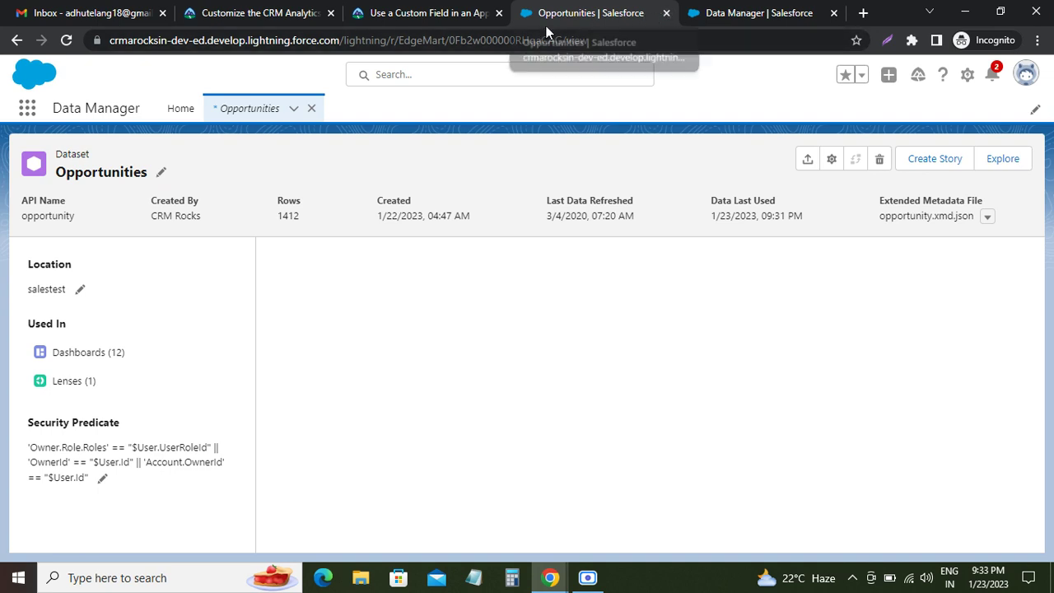
click(428, 13)
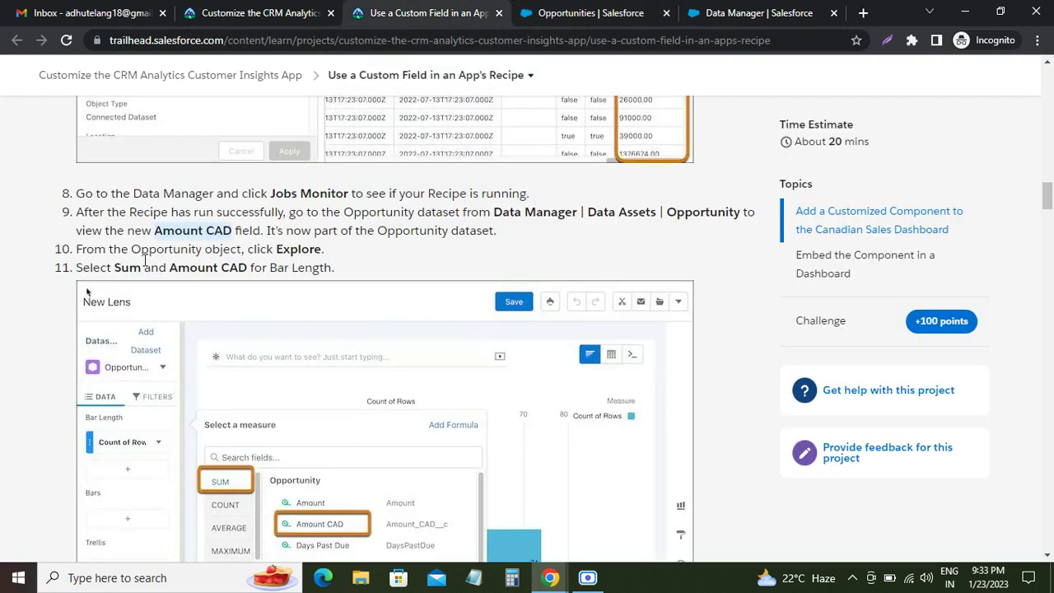
drag(136, 251, 240, 249)
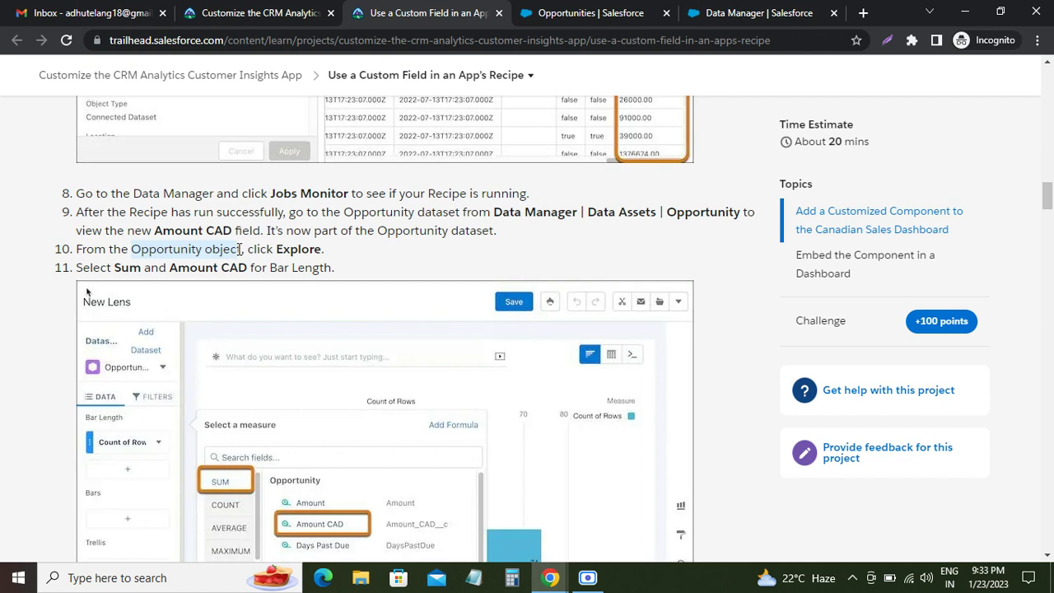
click(582, 14)
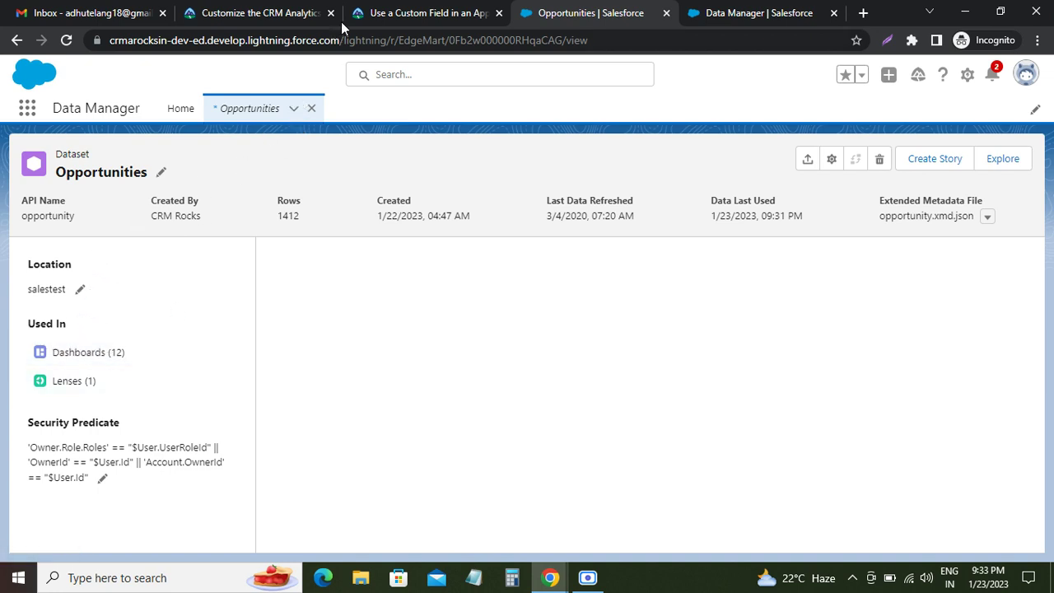
click(388, 13)
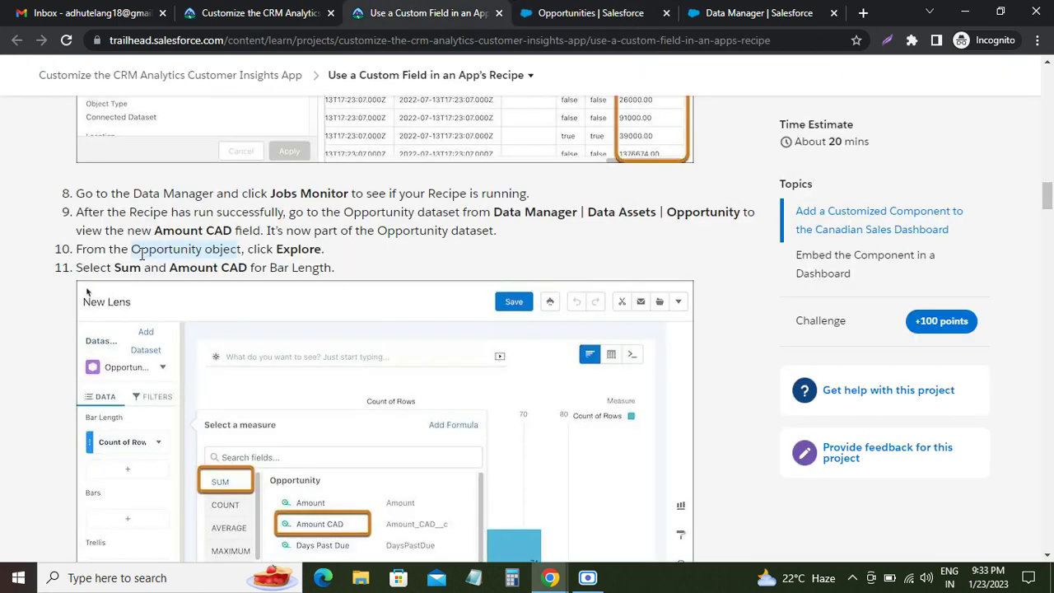
drag(249, 250, 304, 250)
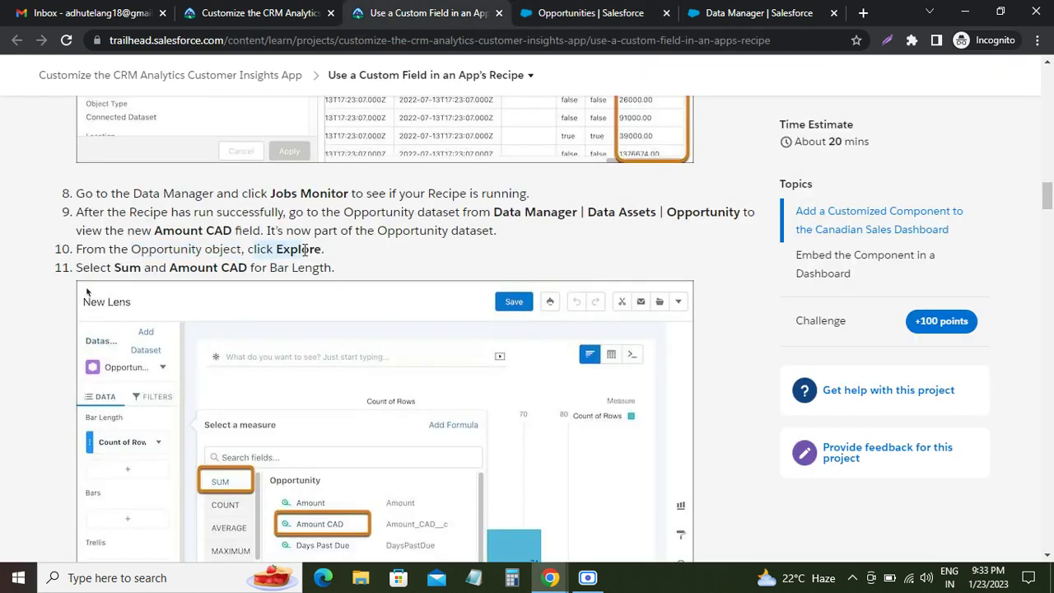
click(576, 12)
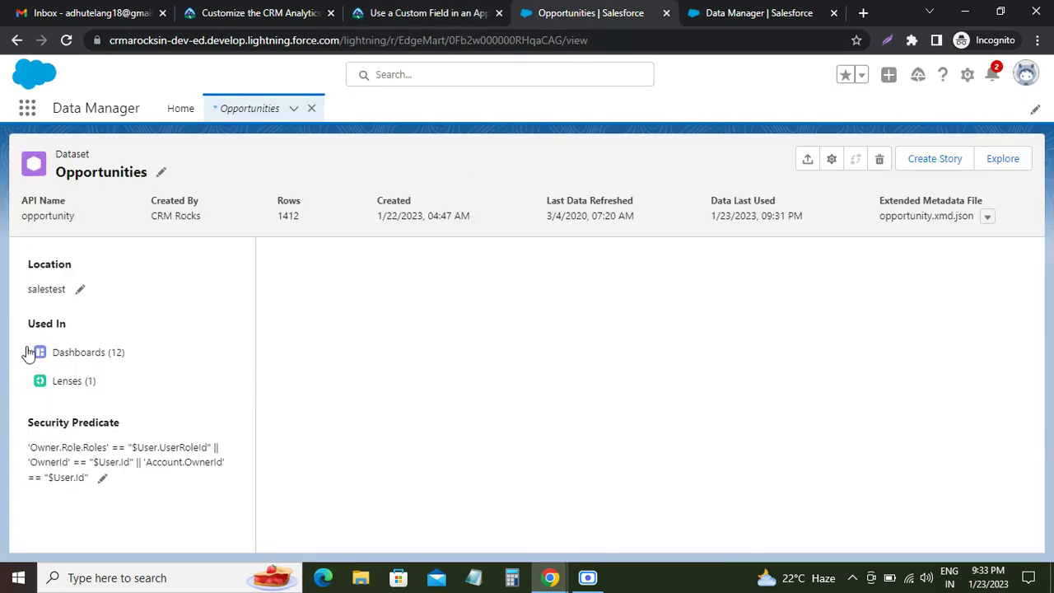
click(448, 15)
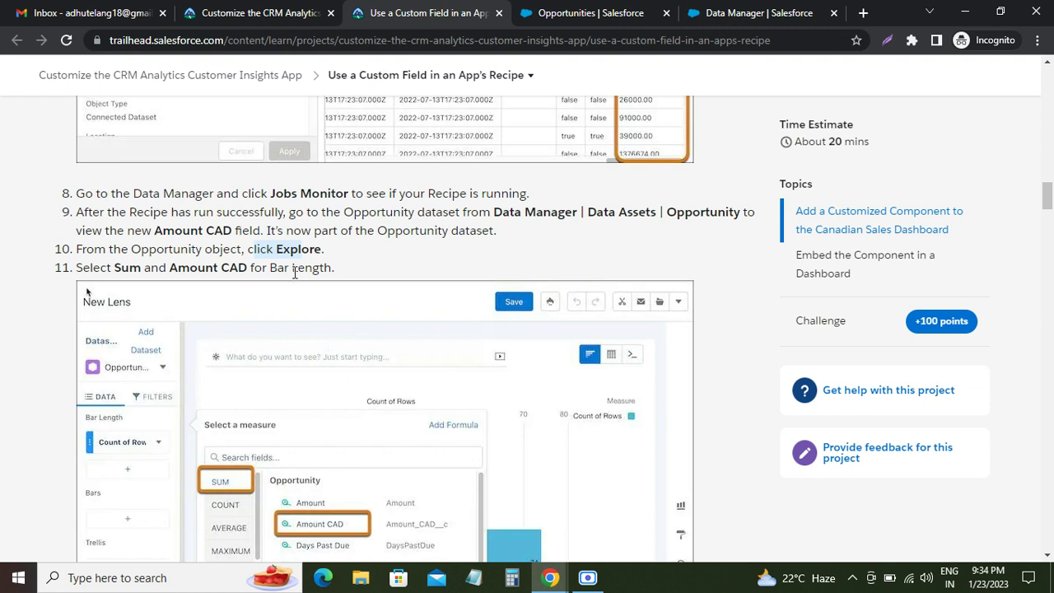
Close the Opportunities dataset page, and return from the Customer Insights Analytics Opportunity recipe to Data Manager.
click(667, 15)
click(595, 17)
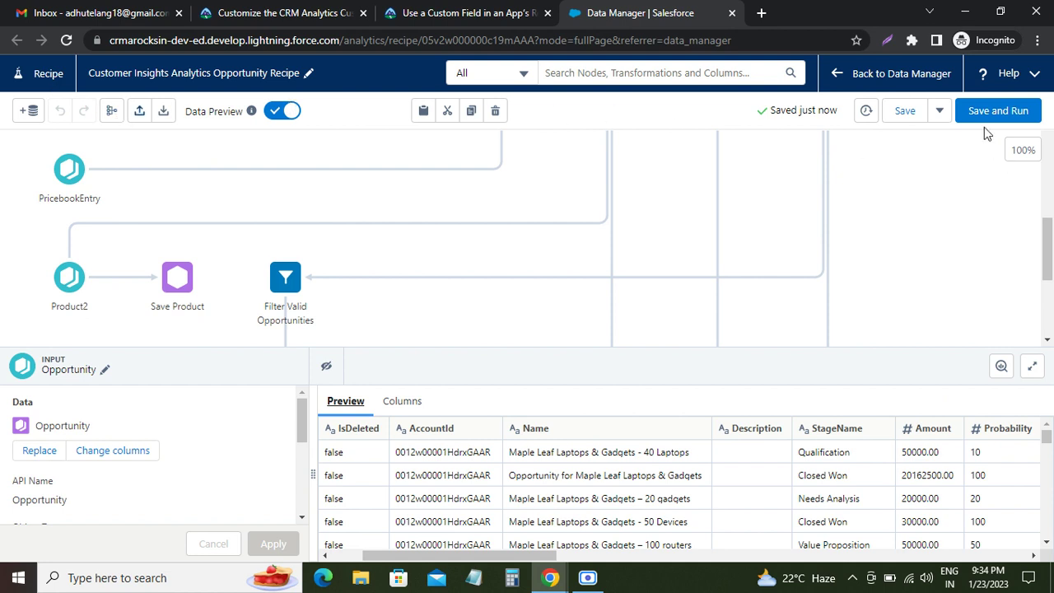
click(838, 75)
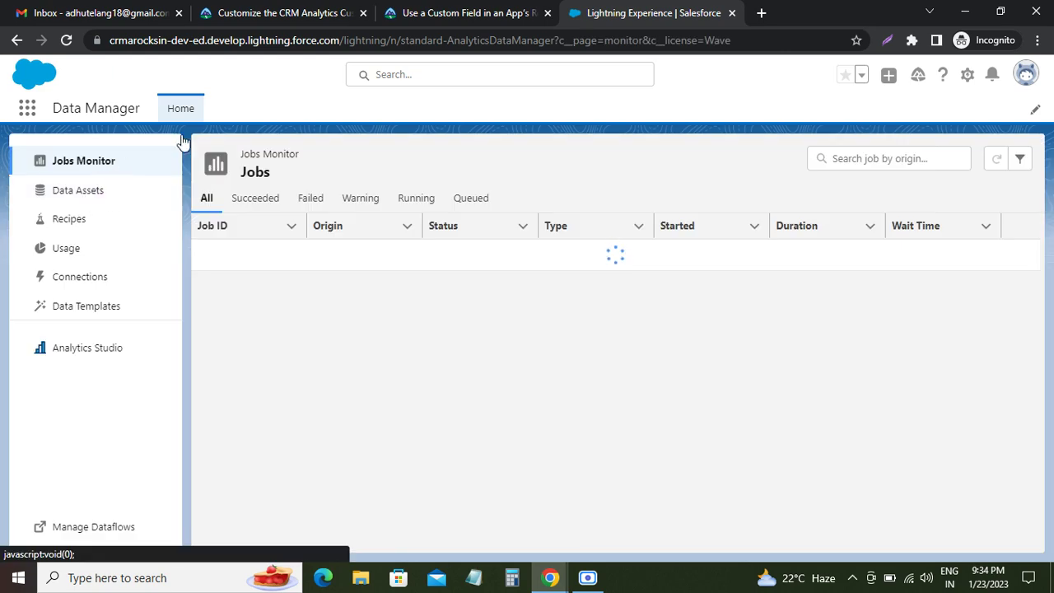
Reread Trailhead step 8 about the Jobs Monitor, and review the job statuses throughout the Data Manager jobs list.
click(467, 16)
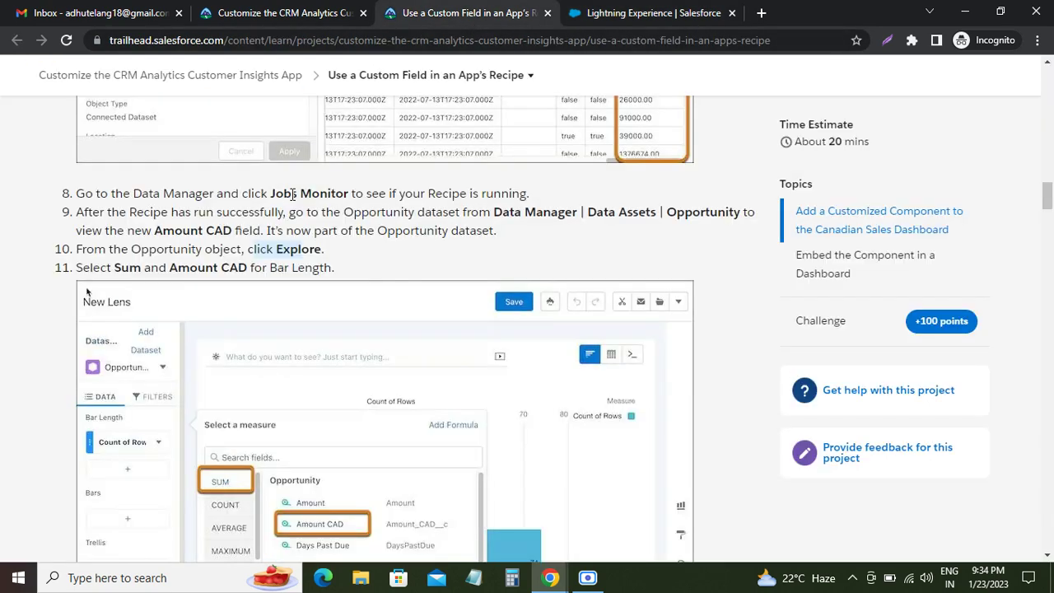
drag(274, 193, 353, 192)
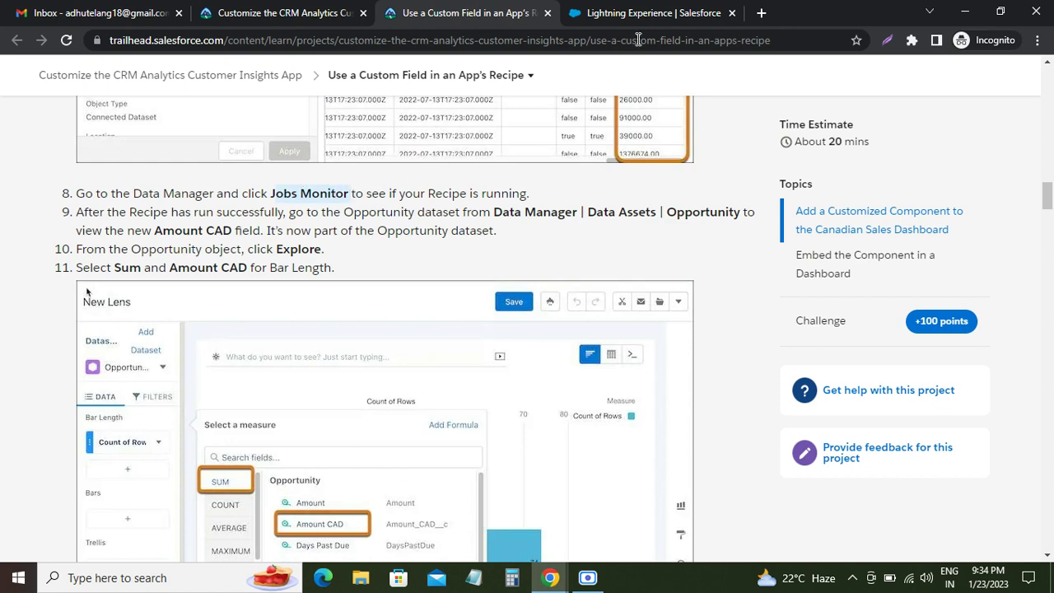
click(658, 12)
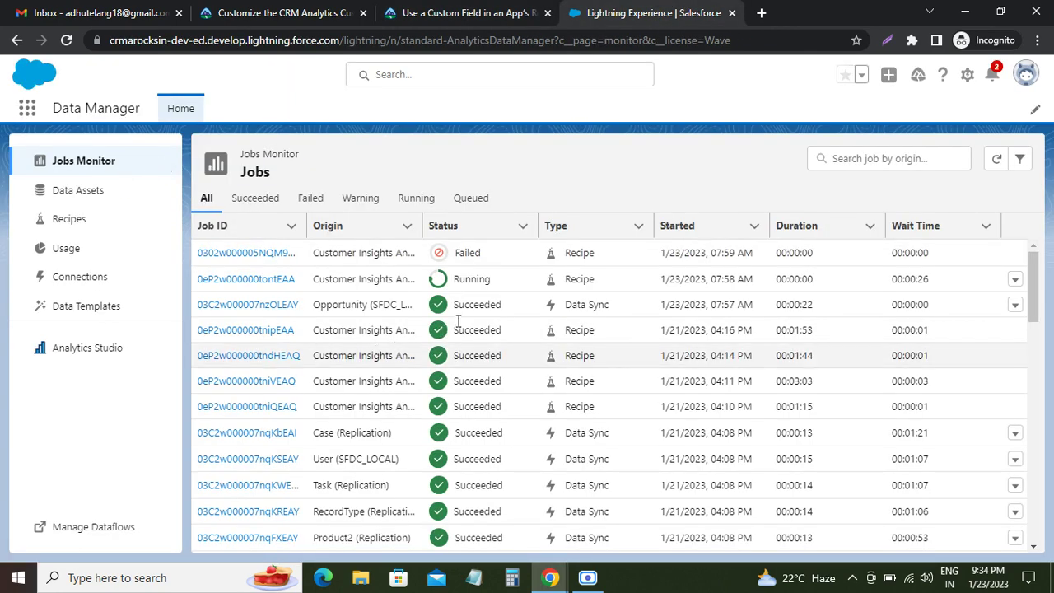
scroll(445, 306, down, 5)
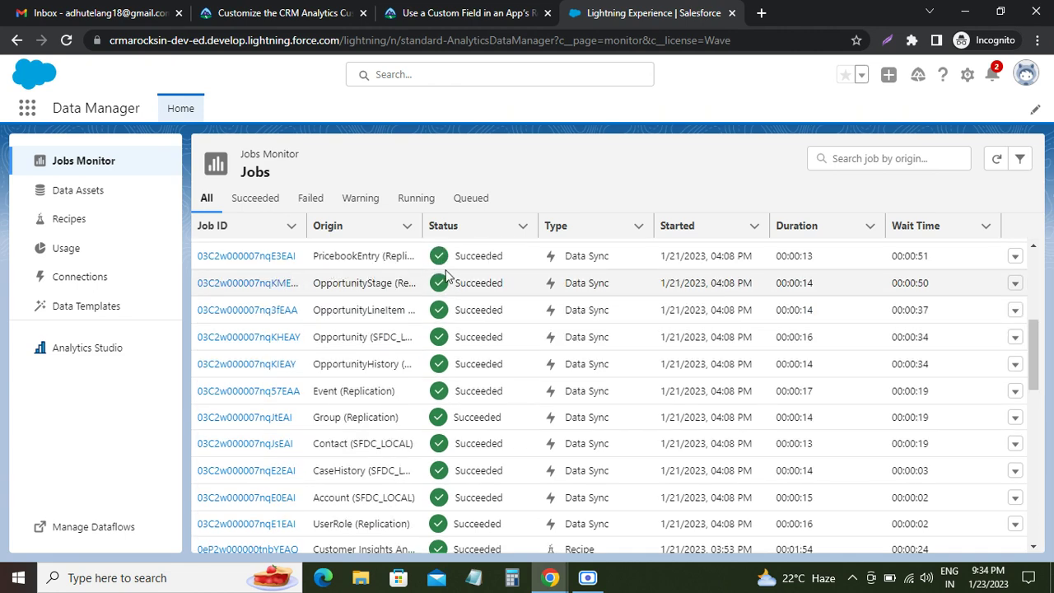
scroll(466, 385, down, 10)
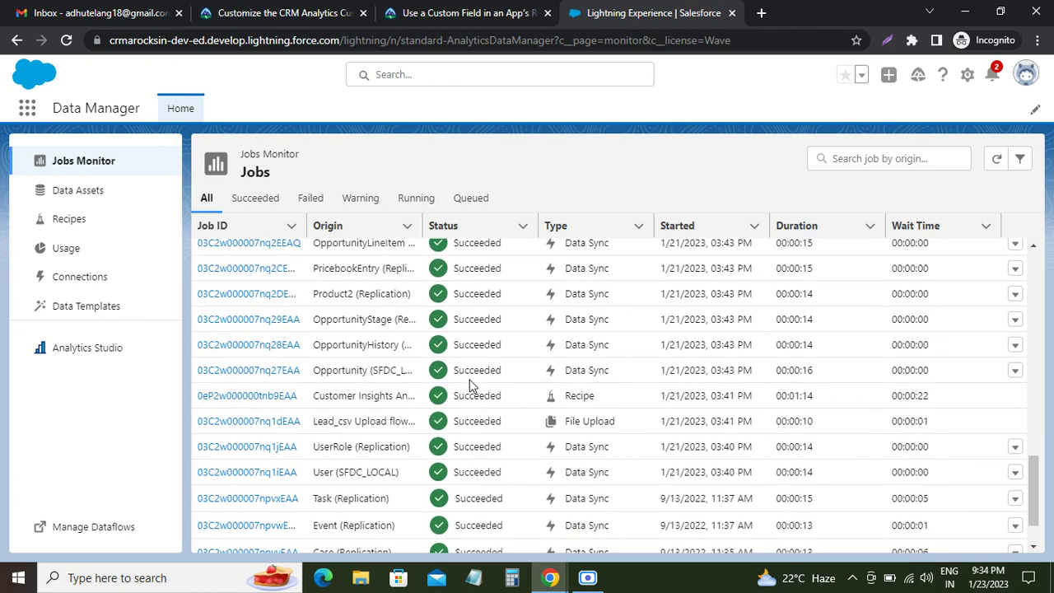
scroll(471, 379, down, 2)
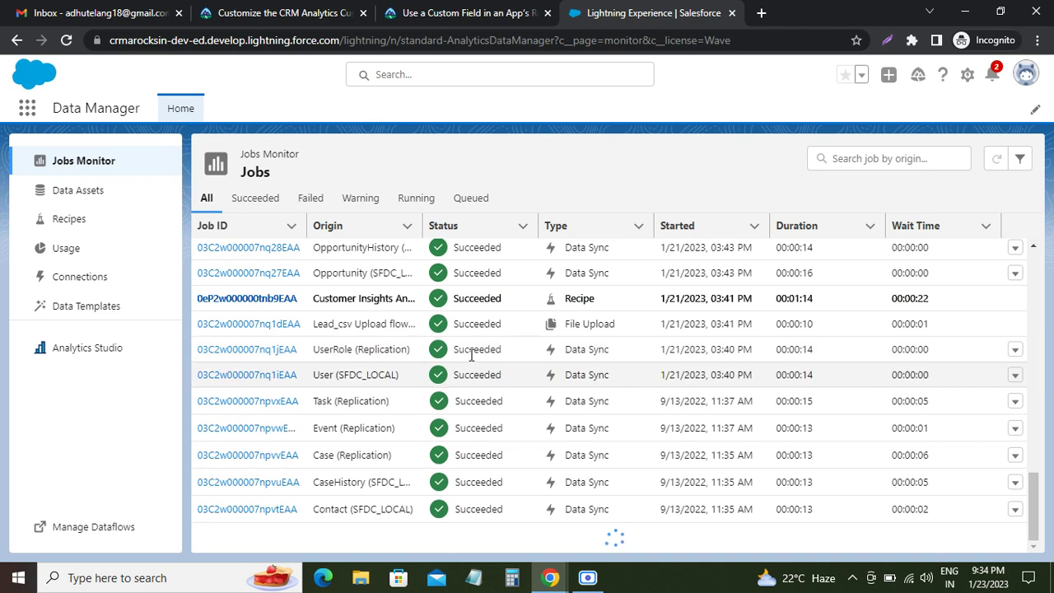
scroll(461, 376, down, 4)
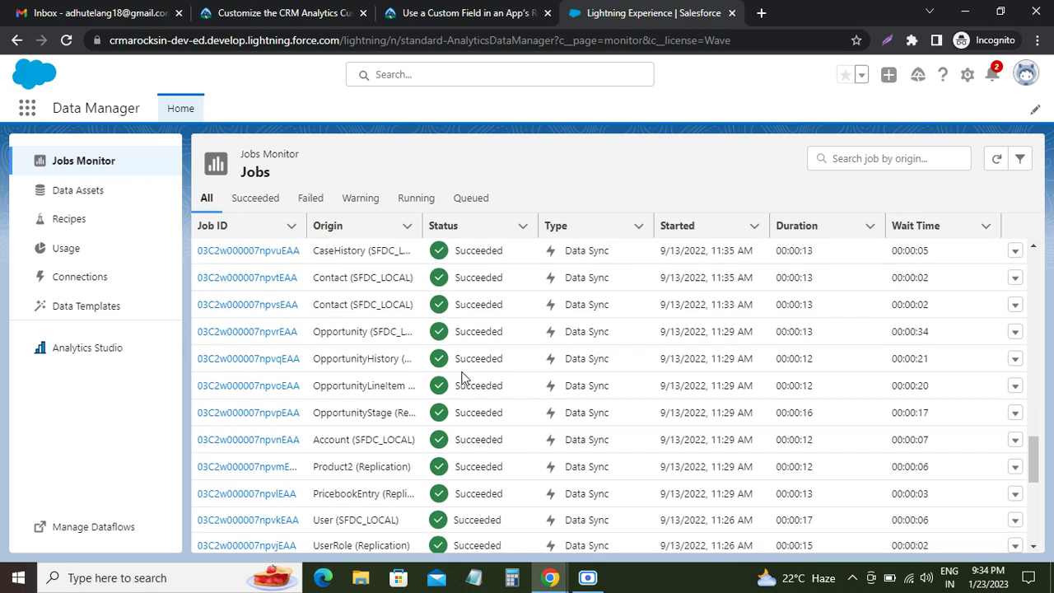
scroll(463, 377, down, 5)
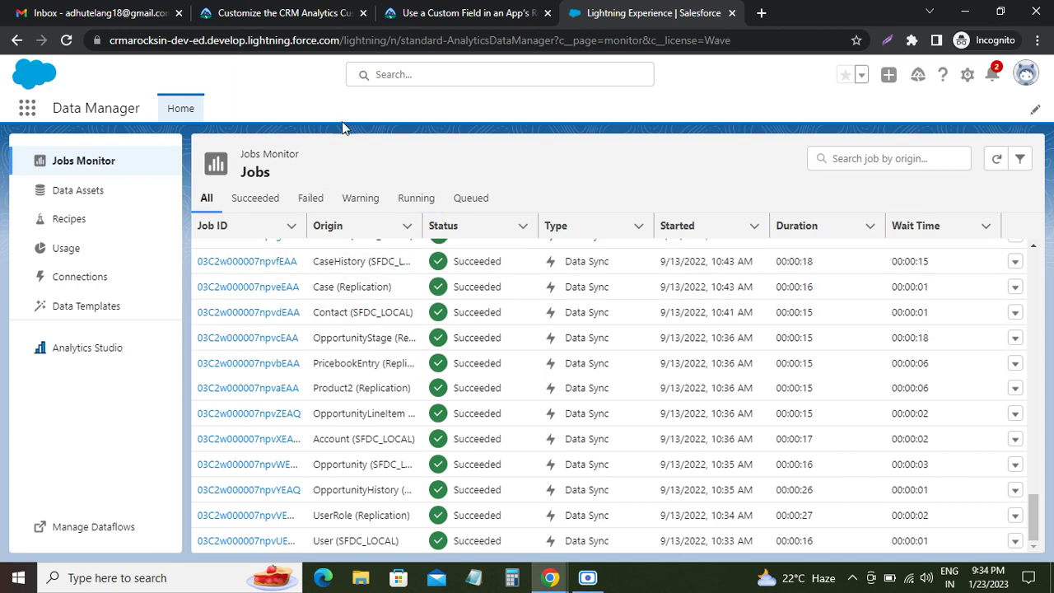
Reread Trailhead step 9 about the Opportunity dataset, and list the data assets in Data Manager.
click(461, 13)
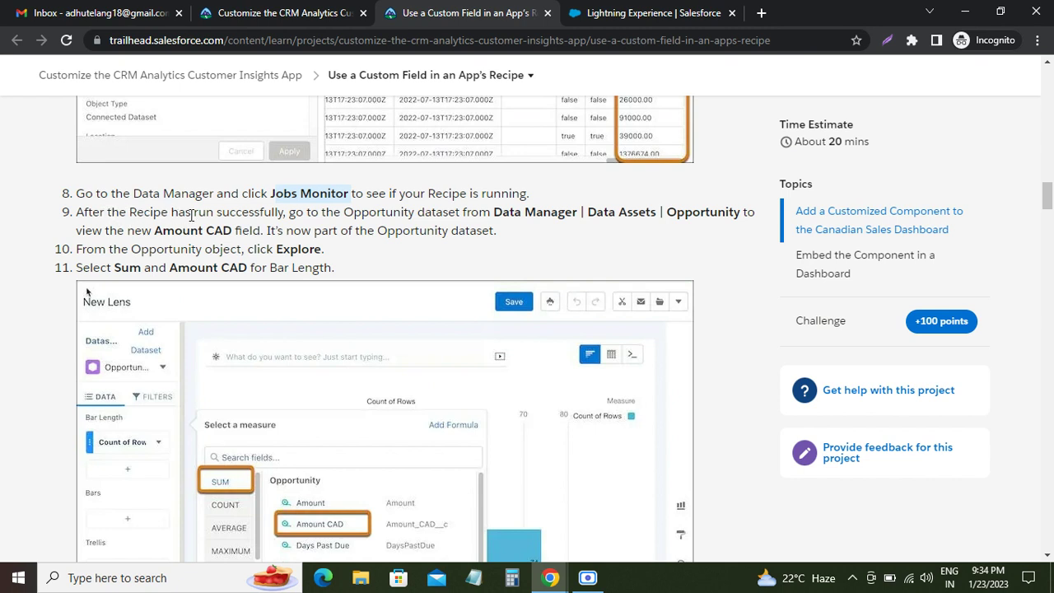
drag(318, 213, 457, 212)
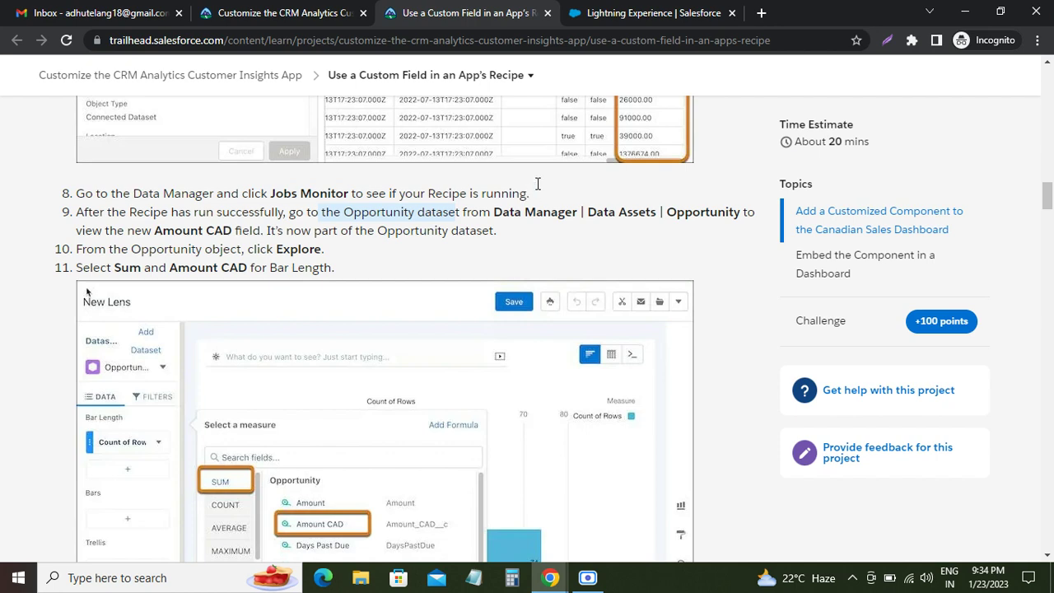
click(635, 12)
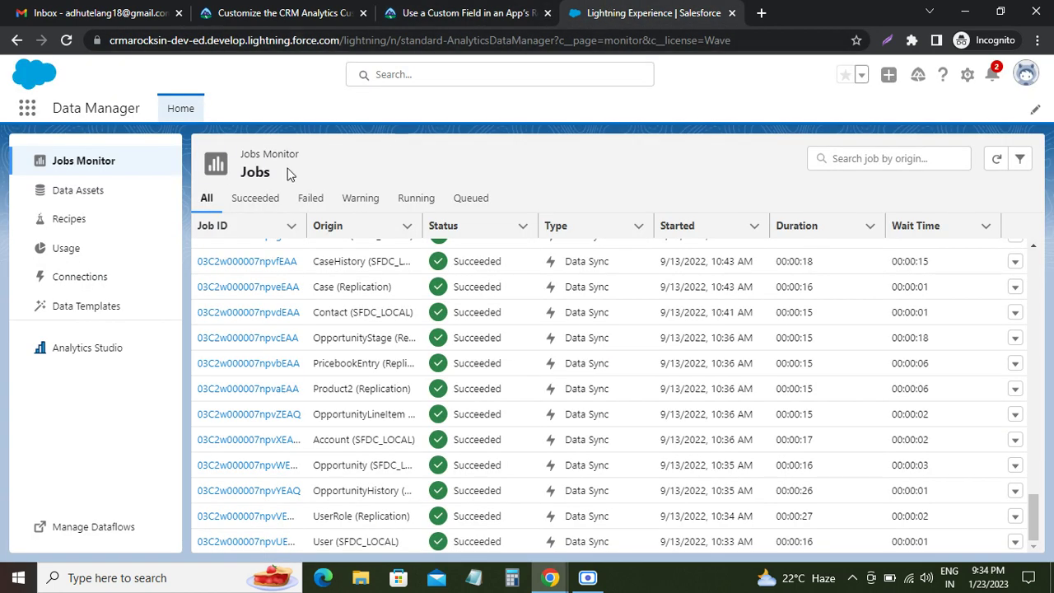
click(82, 191)
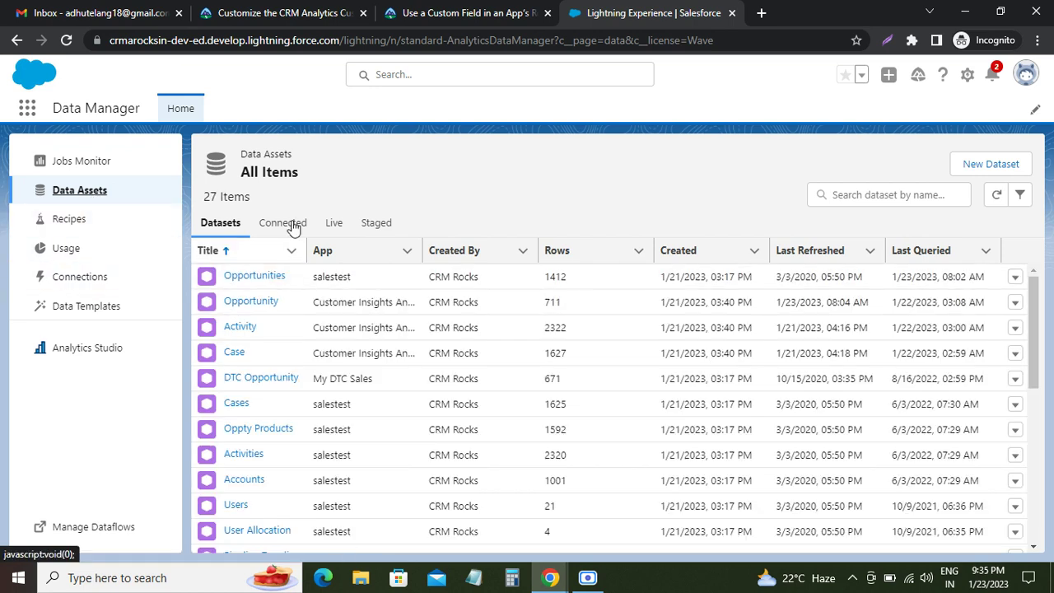
Check the dataset path in Trailhead step 9, and open the Opportunity dataset of the Customer Insights Analytics app.
click(483, 18)
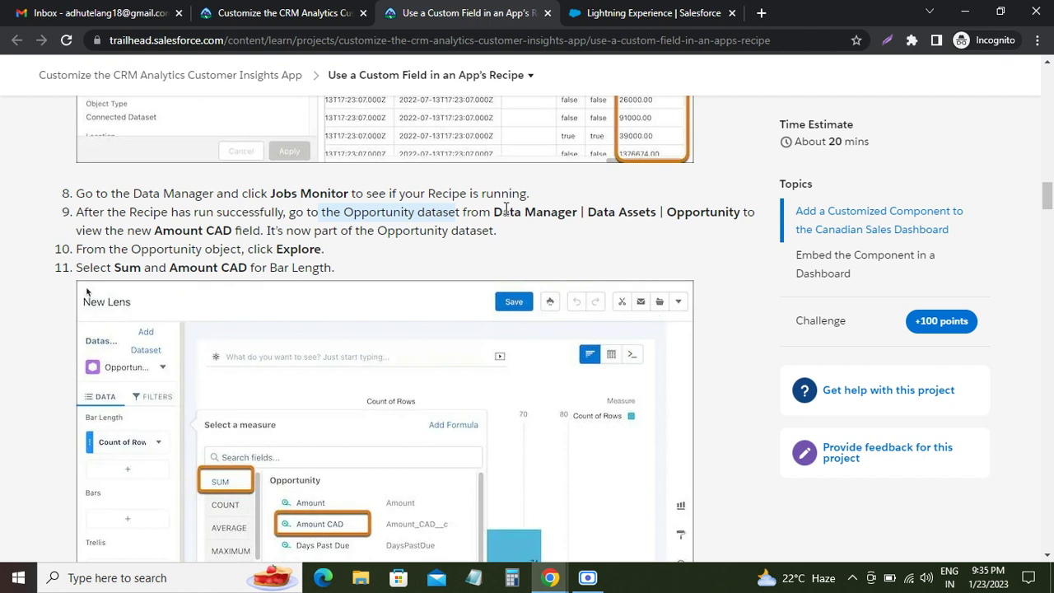
drag(494, 211, 587, 214)
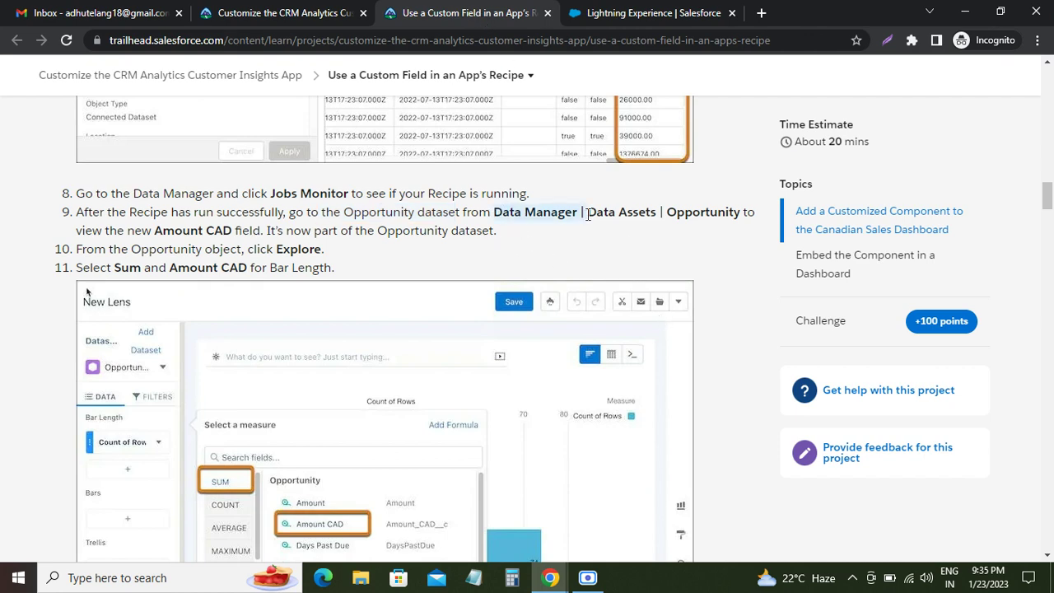
click(660, 14)
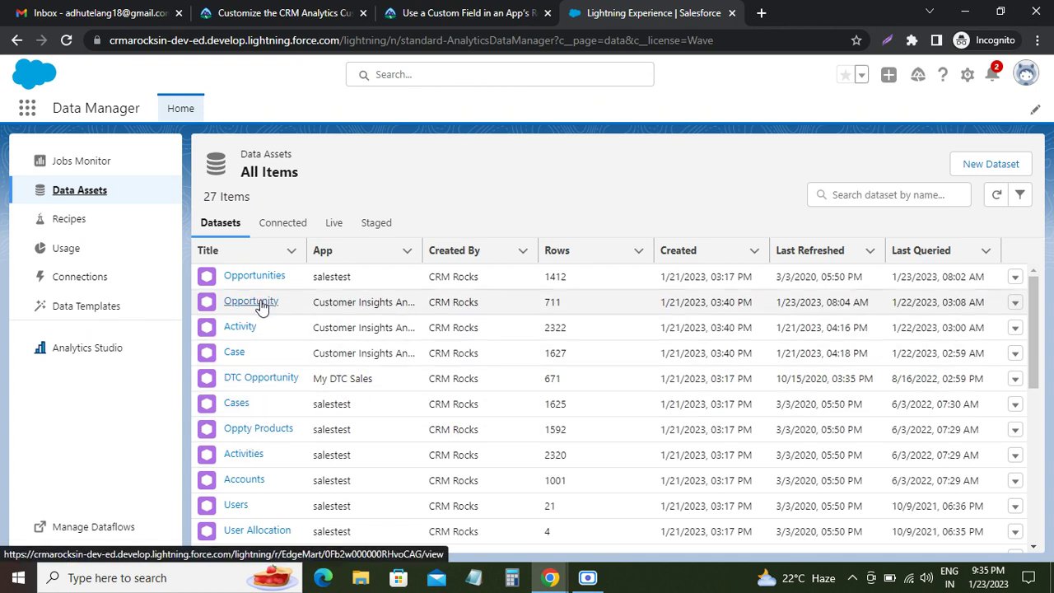
click(437, 13)
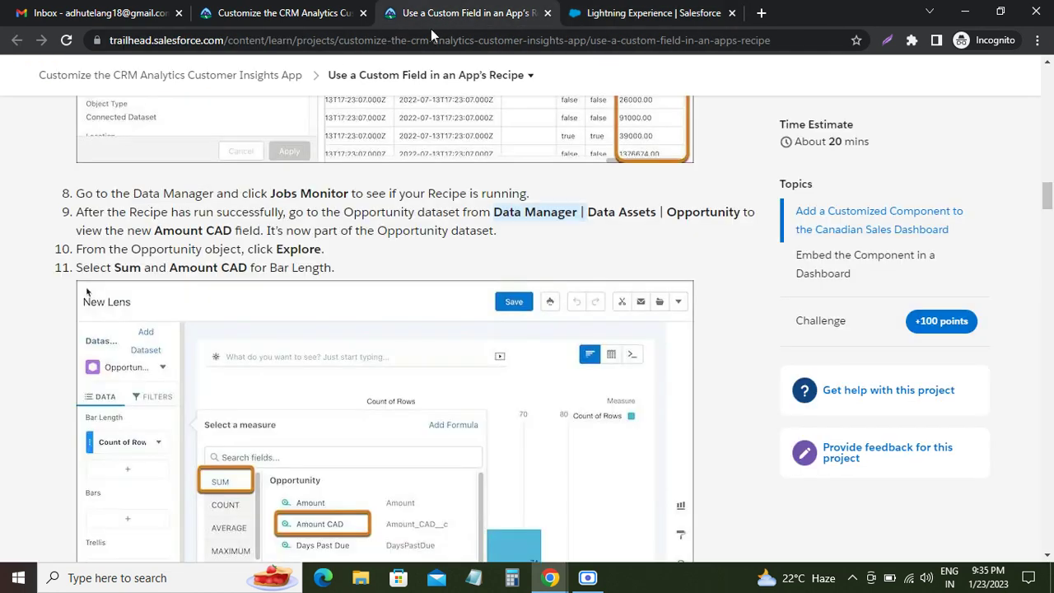
double_click(706, 211)
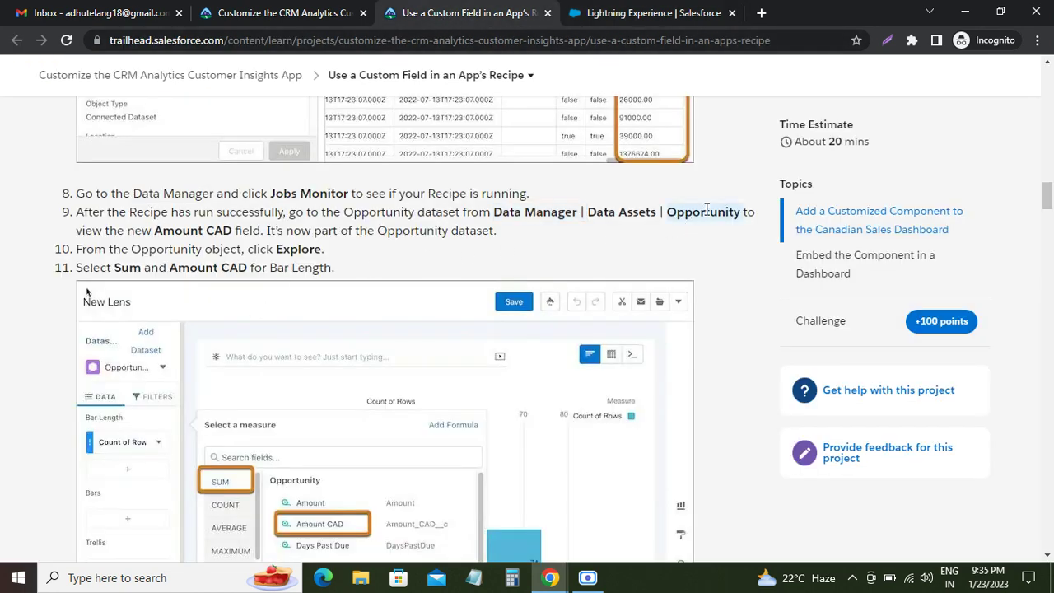
click(672, 12)
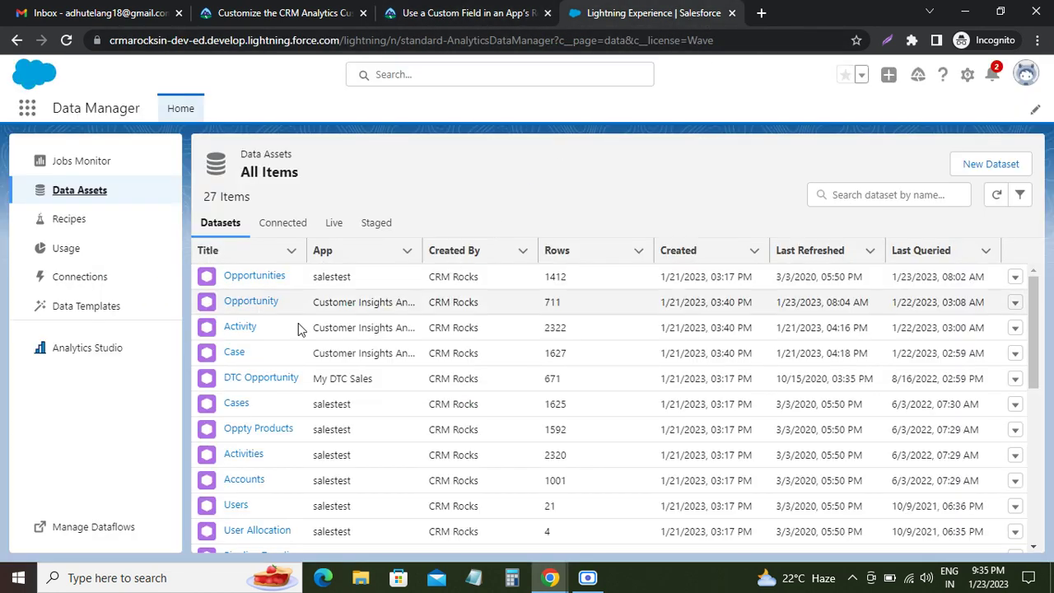
click(254, 302)
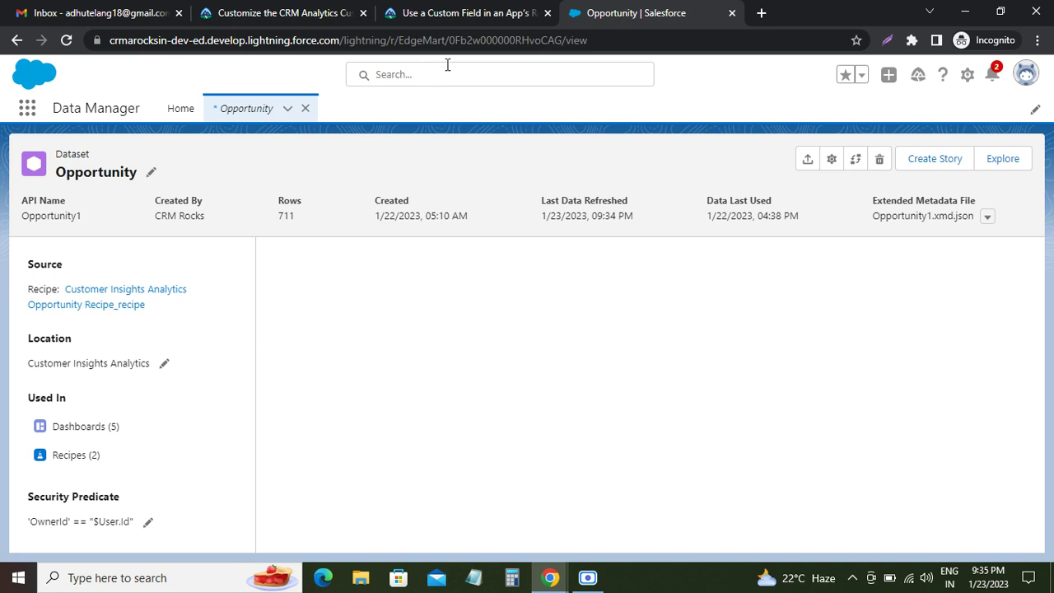
Check the Amount CAD field in Trailhead step 9, and examine which recipes use the Opportunity dataset.
click(465, 18)
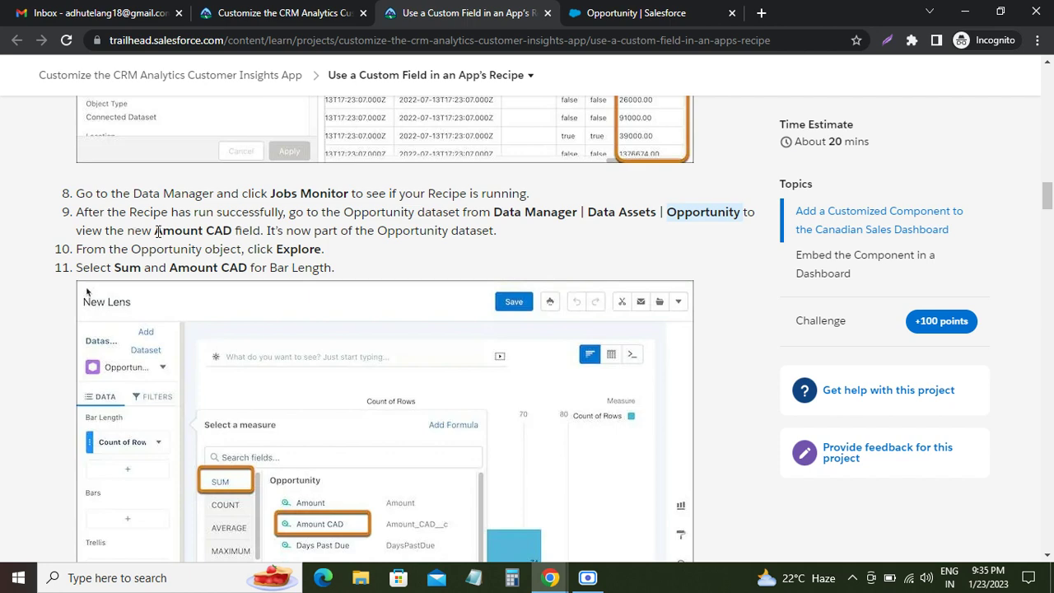
drag(156, 230, 262, 228)
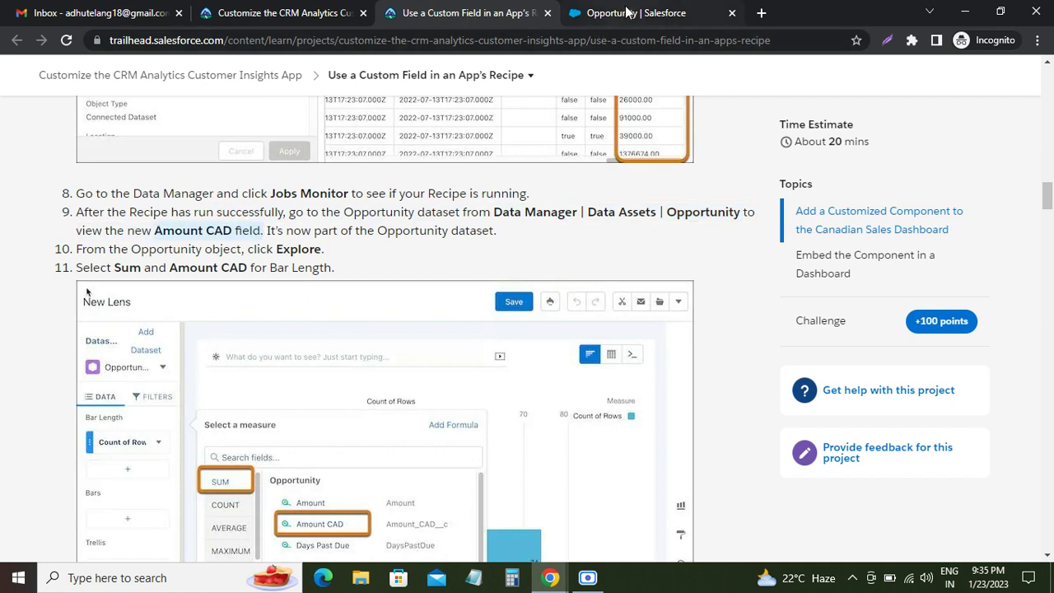
click(586, 15)
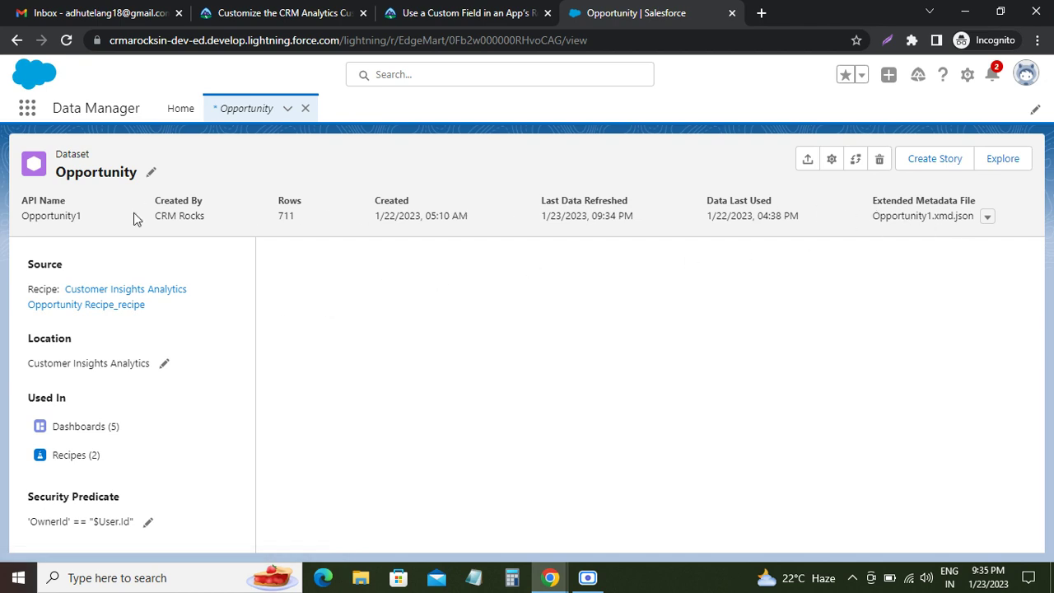
click(149, 172)
click(229, 284)
click(81, 457)
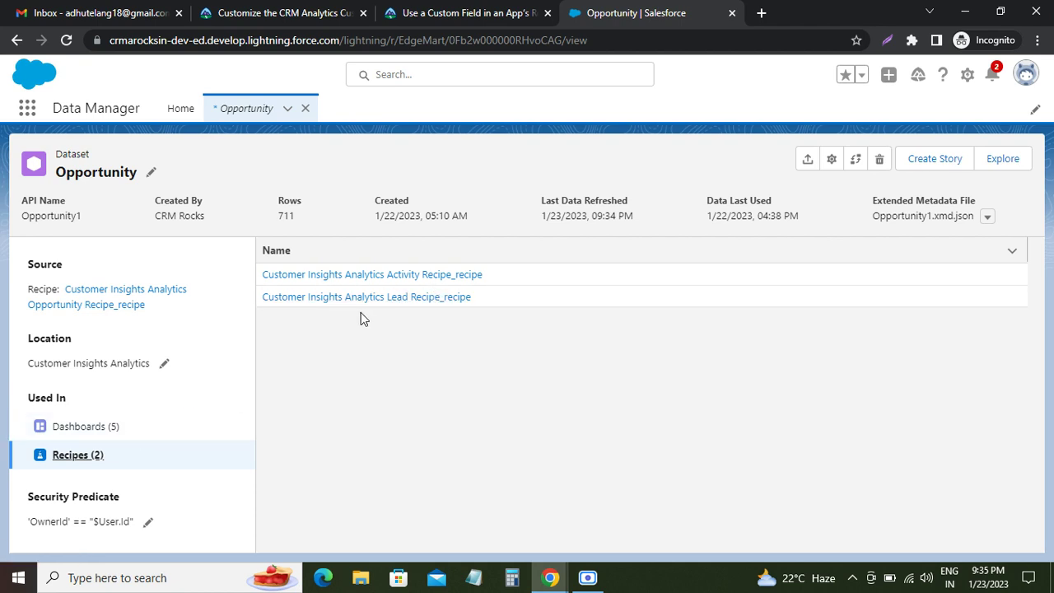
click(1013, 255)
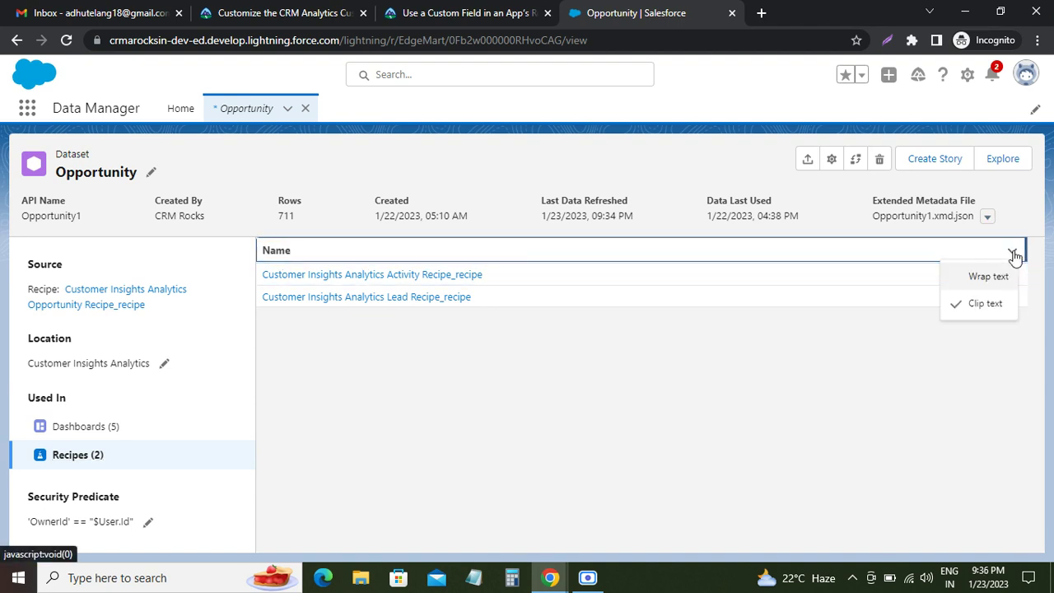
click(1012, 254)
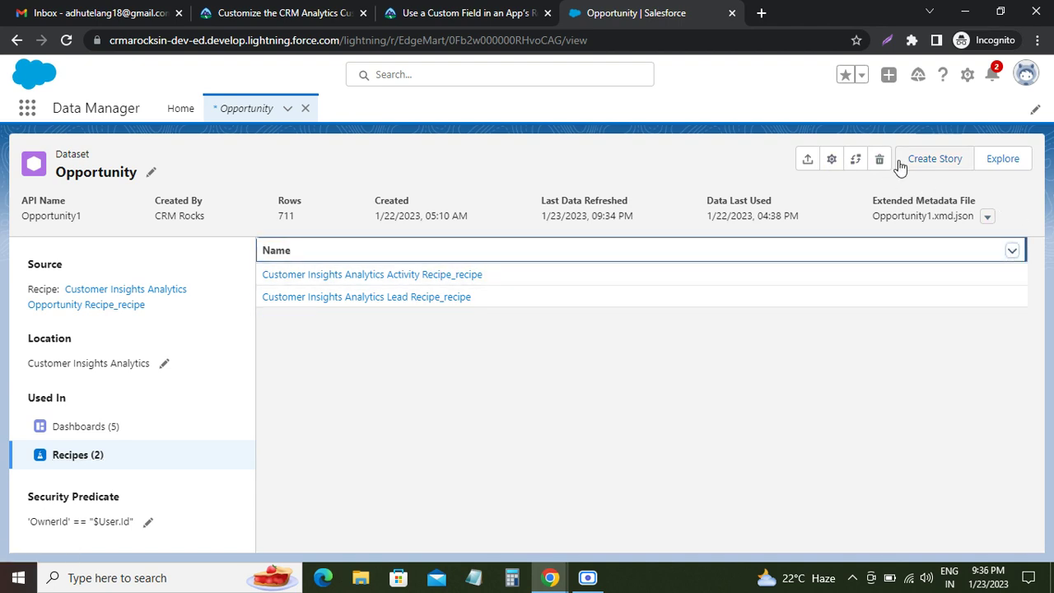
Check Trailhead step 10 about exploring the data, and explore the Opportunity dataset in a new lens.
click(436, 12)
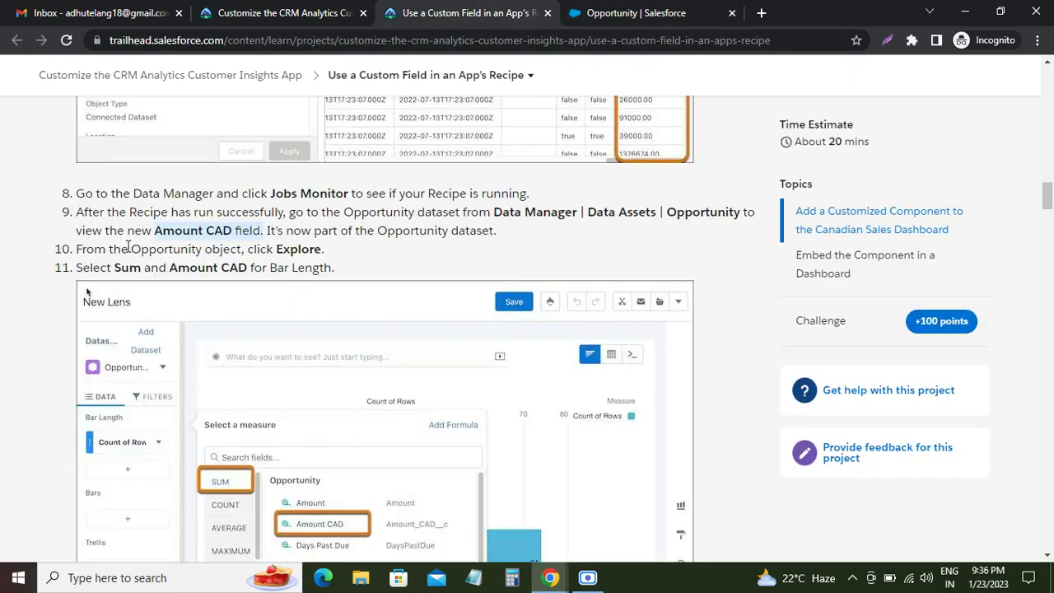
double_click(299, 248)
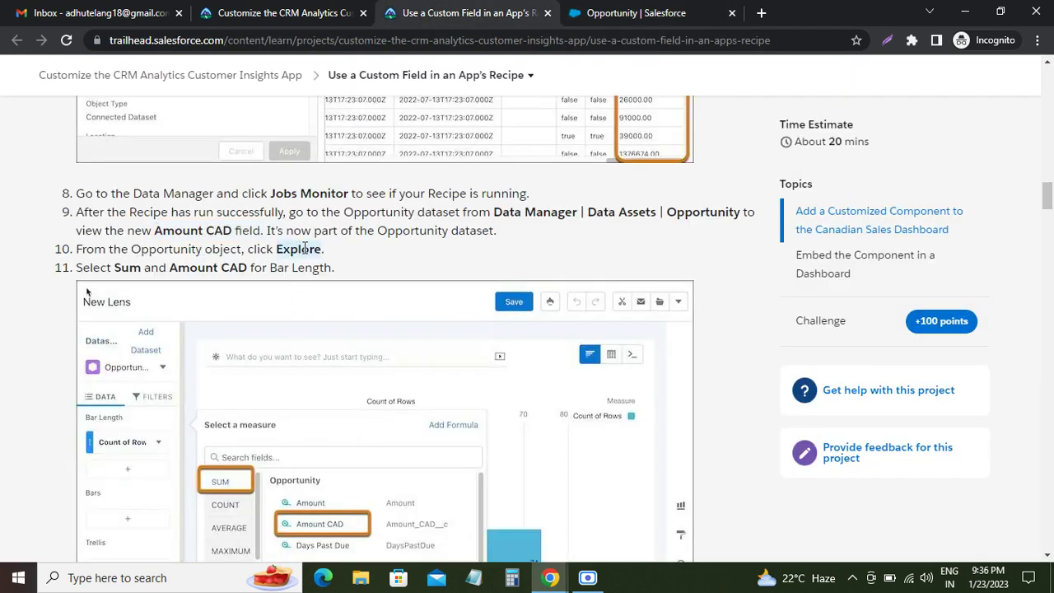
click(642, 12)
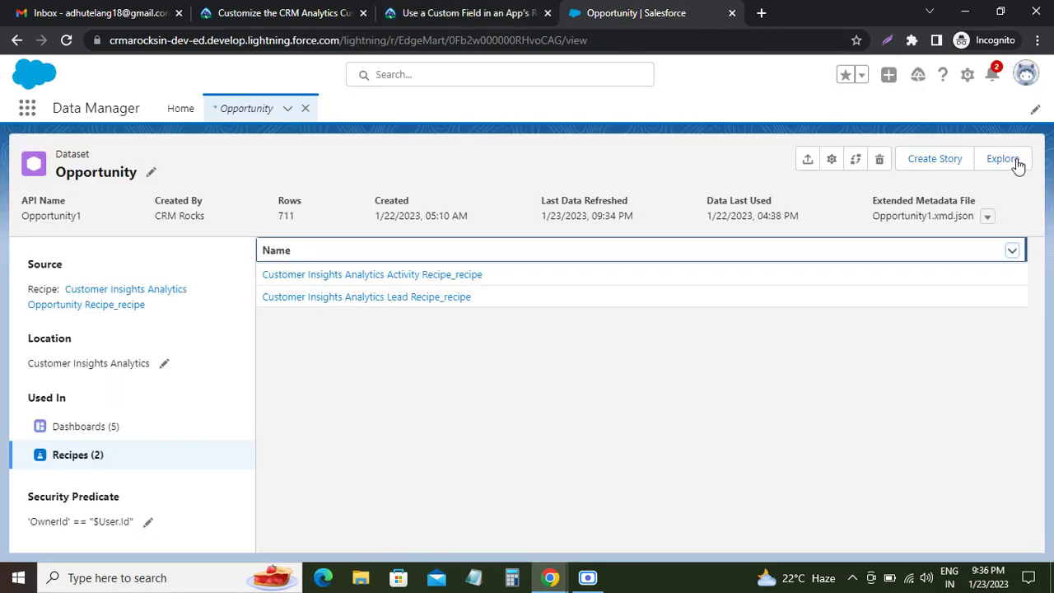
click(1017, 163)
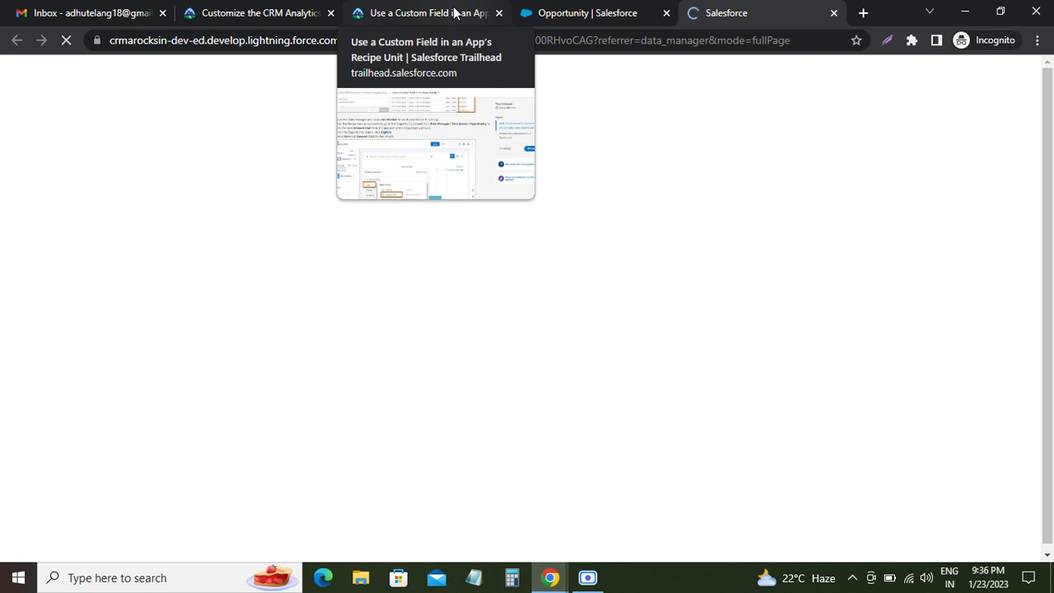
Check Trailhead step 11 about the Bar Length, and set the new lens's Bar Length to the Sum of Amount CAD.
click(453, 12)
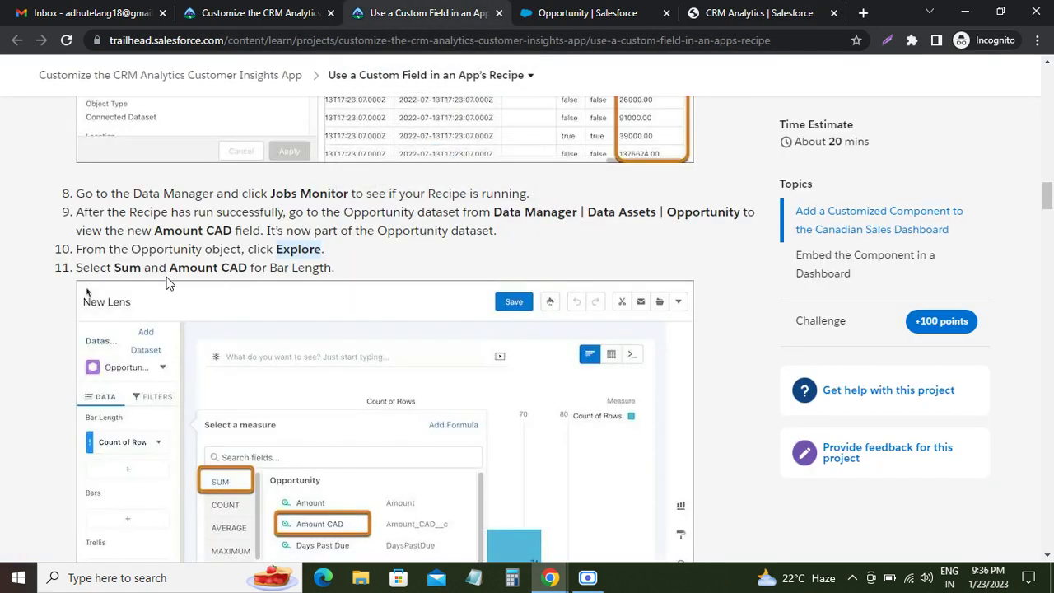
drag(112, 272, 139, 270)
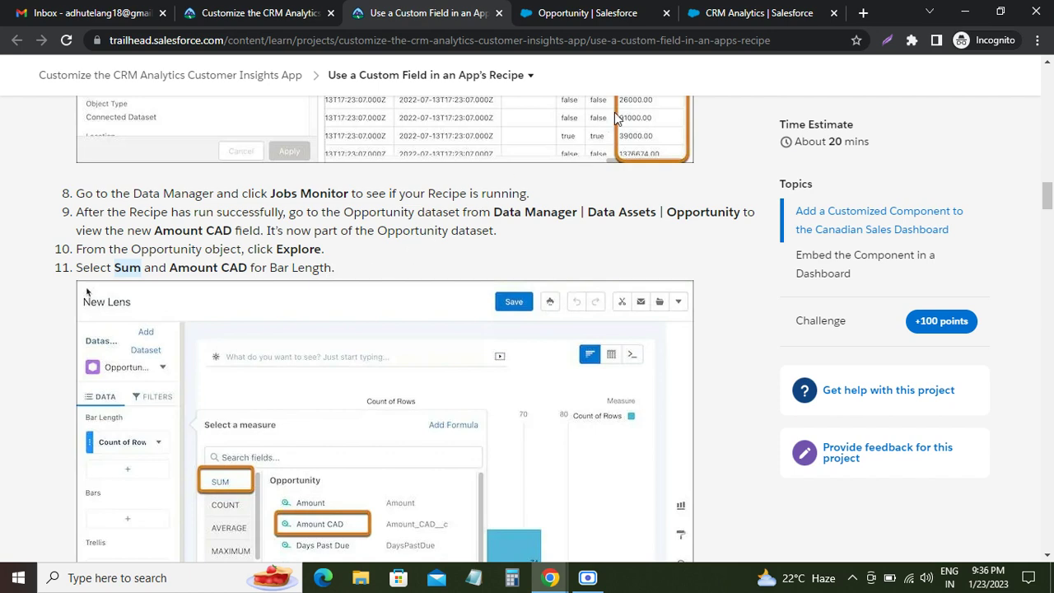
click(718, 15)
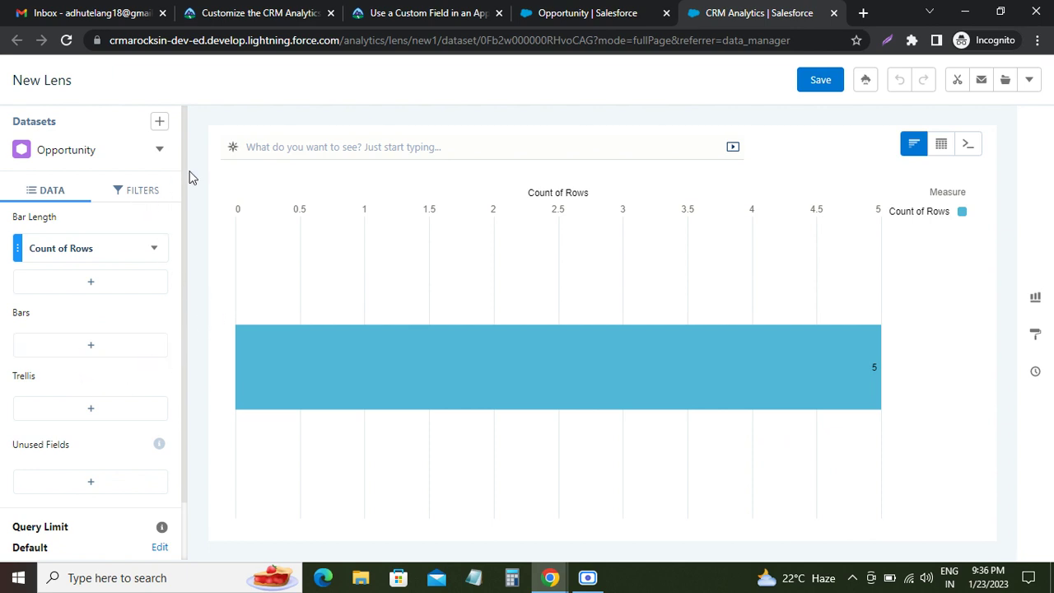
click(436, 14)
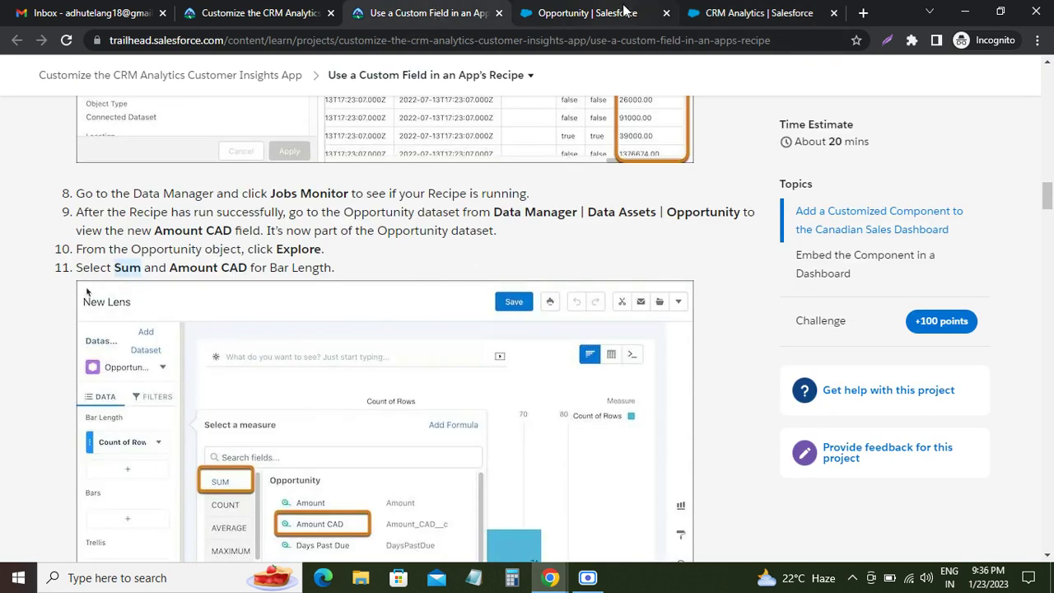
click(749, 10)
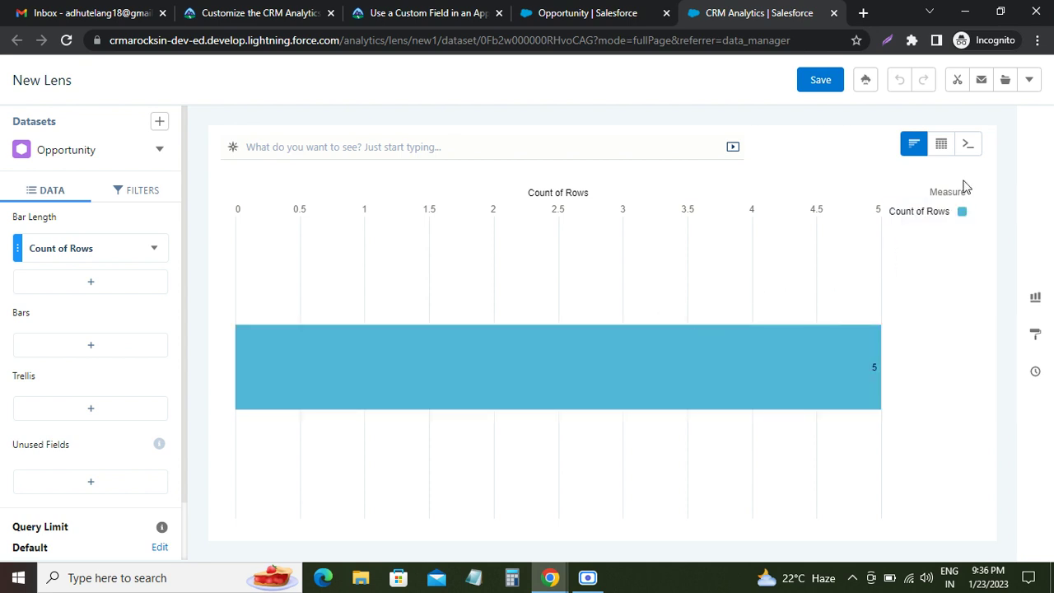
mouse_move(941, 145)
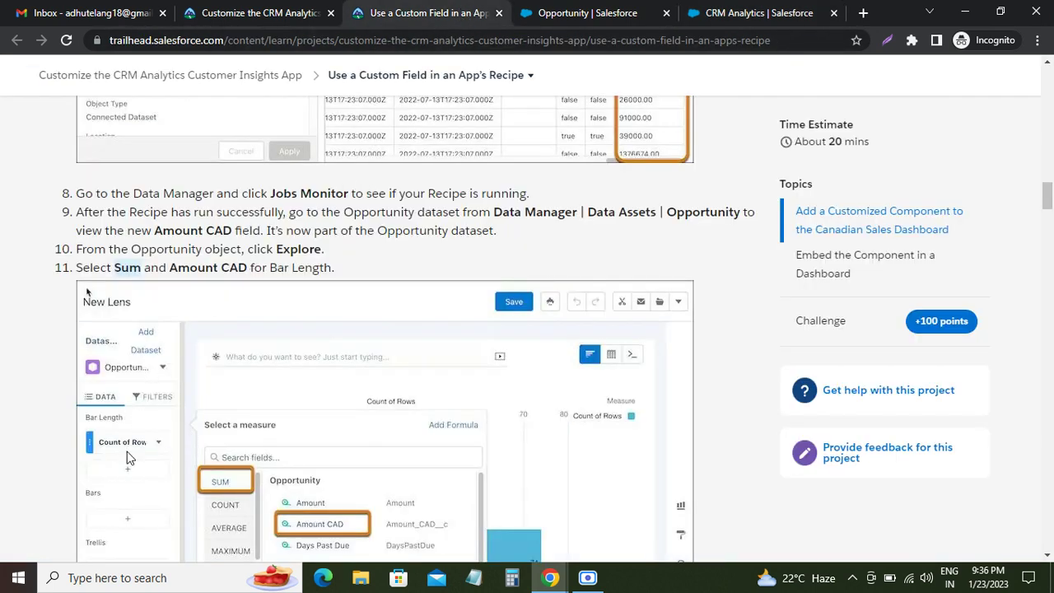
click(735, 16)
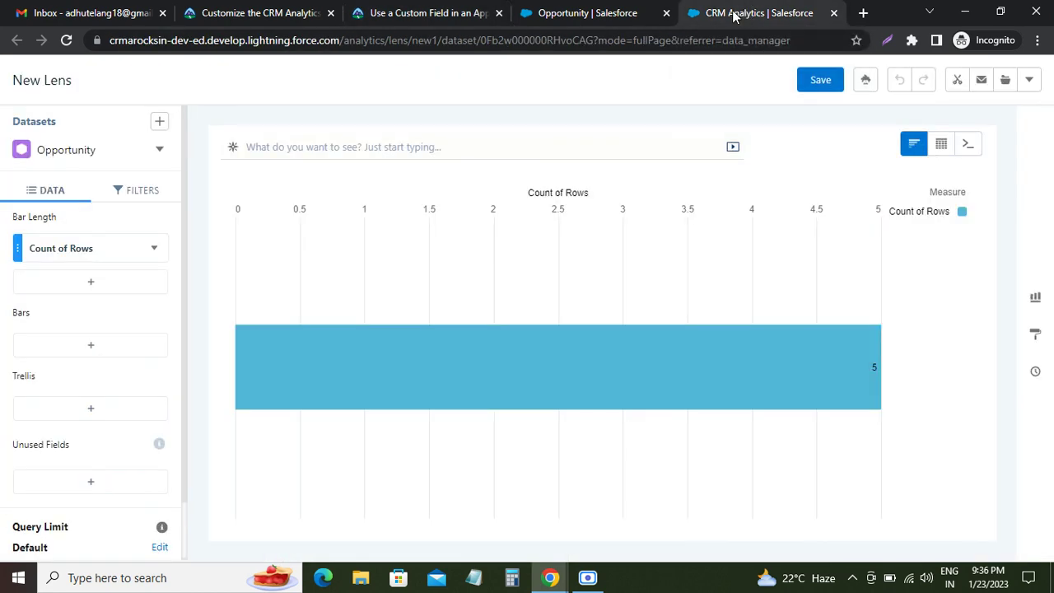
click(120, 251)
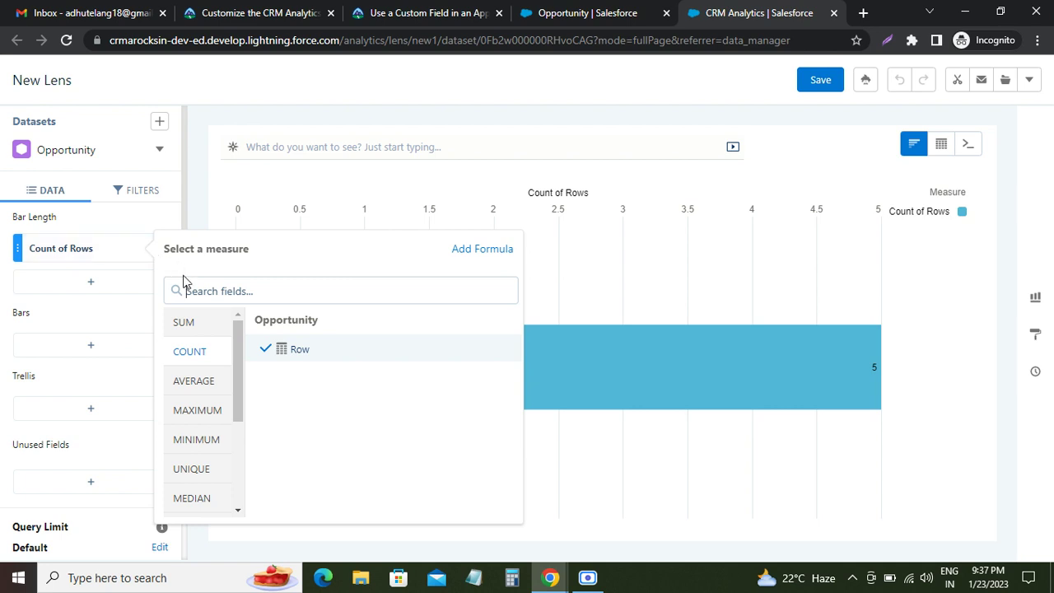
click(182, 328)
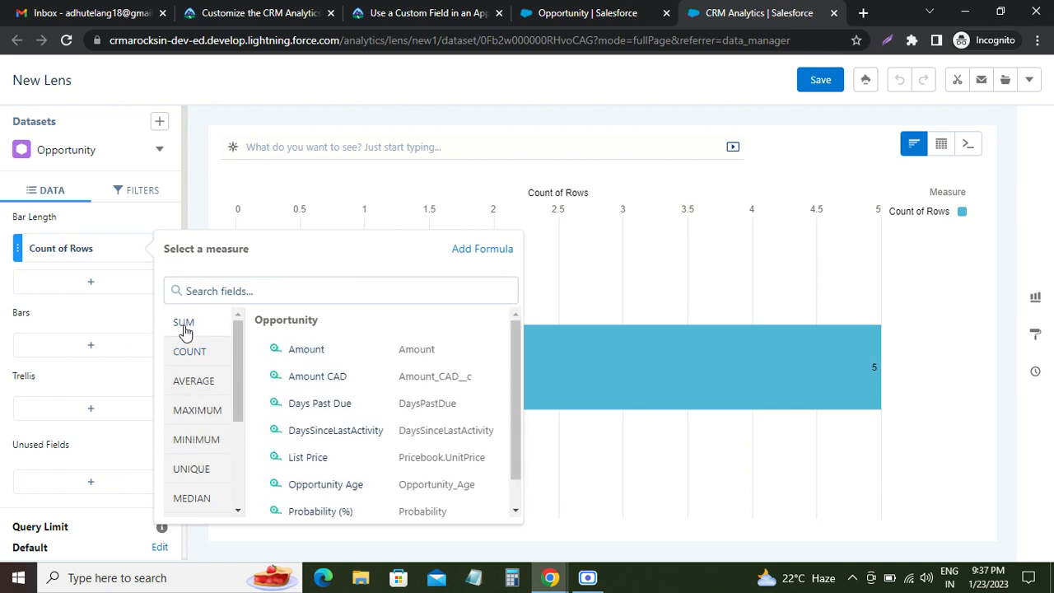
click(315, 377)
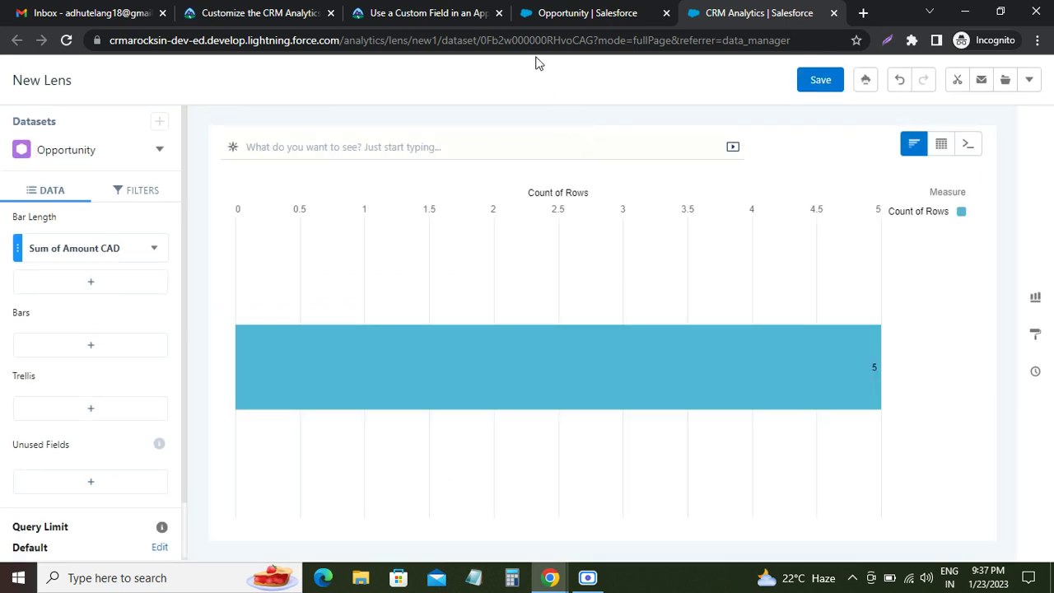
Check Trailhead step 12 about the Bars, and group the lens's Bars by Account Name.
click(443, 14)
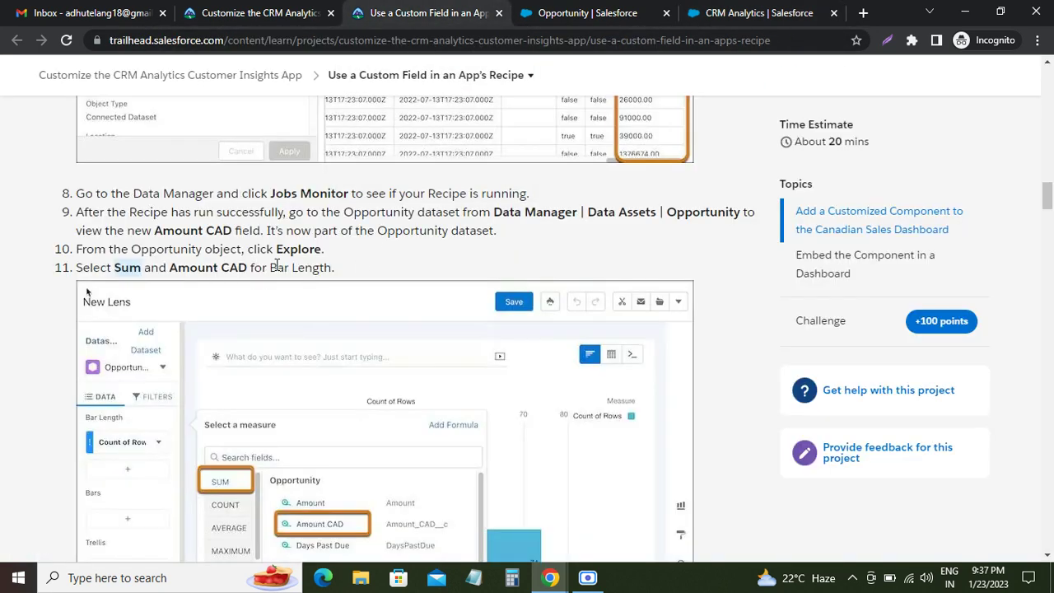
scroll(277, 265, down, 6)
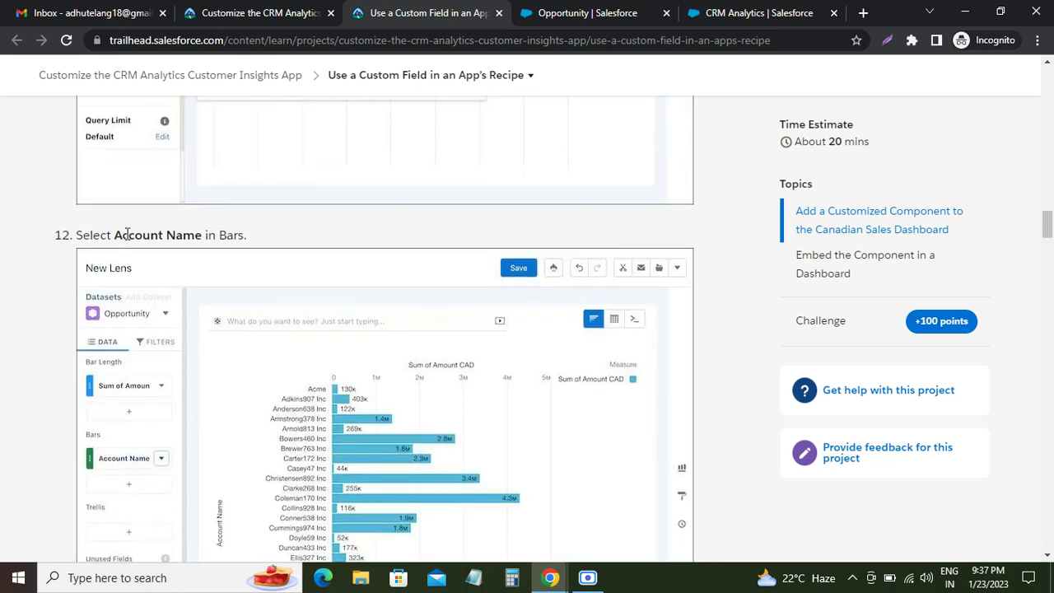
drag(118, 234, 203, 235)
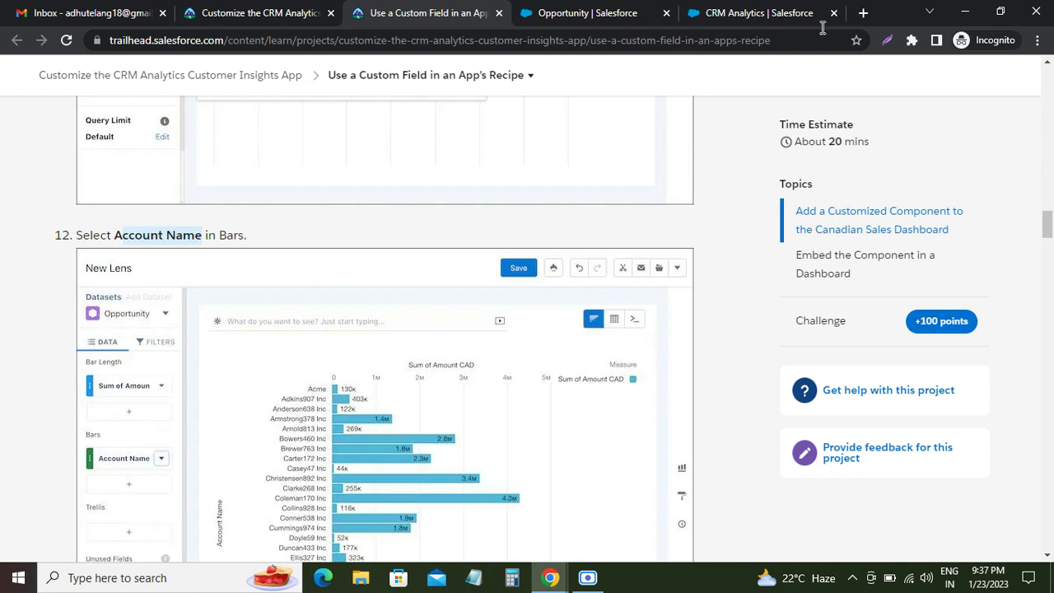
click(724, 16)
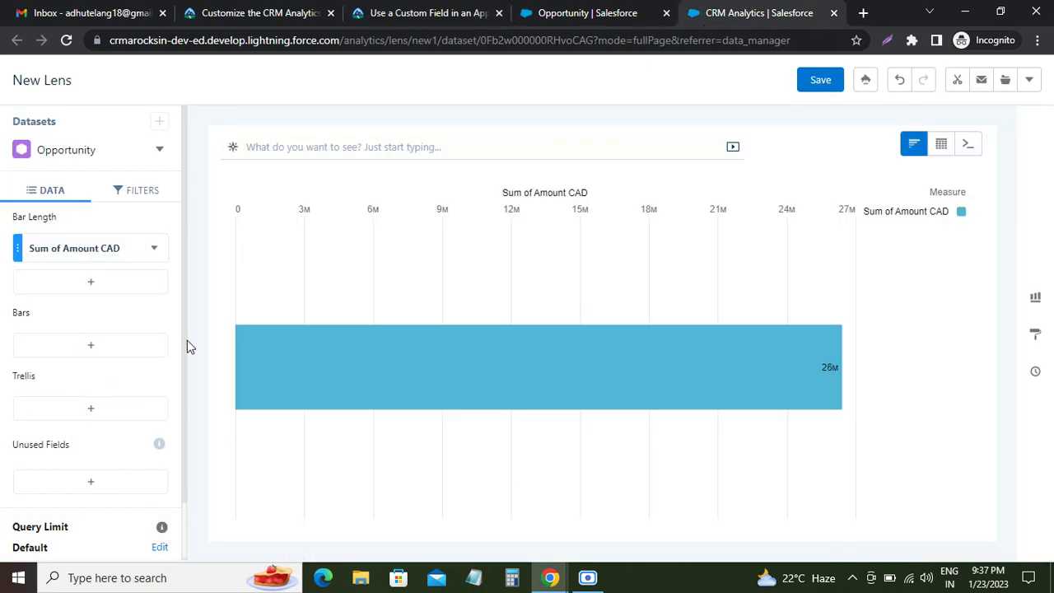
scroll(83, 430, down, 1)
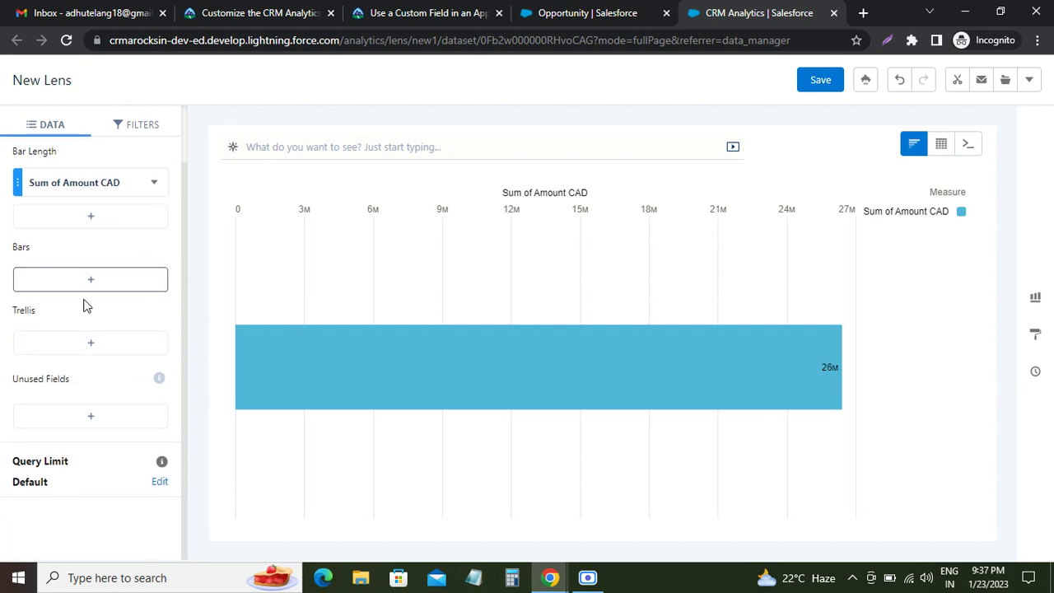
click(133, 190)
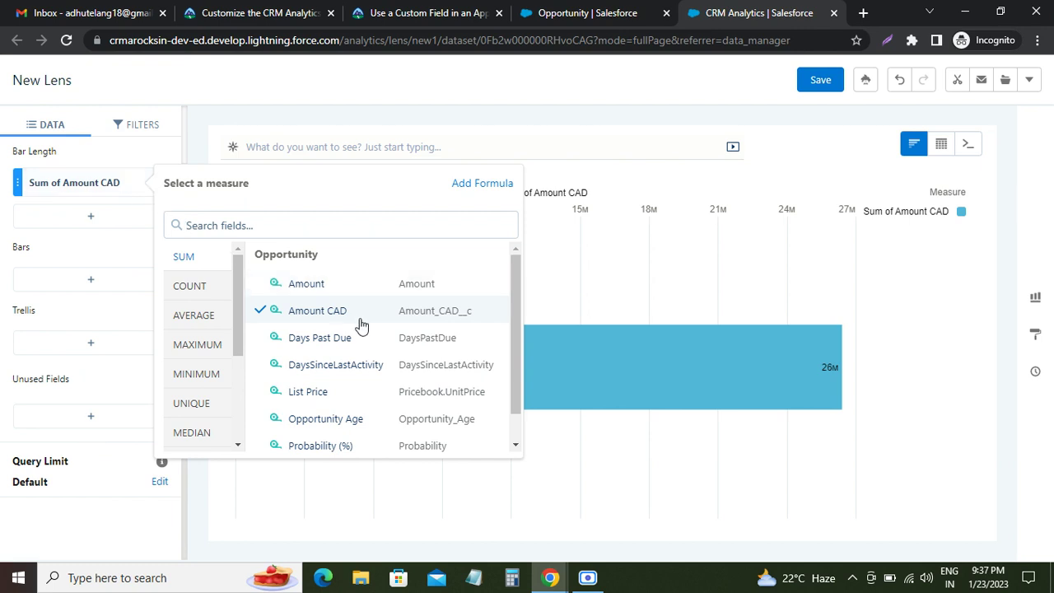
scroll(320, 333, down, 1)
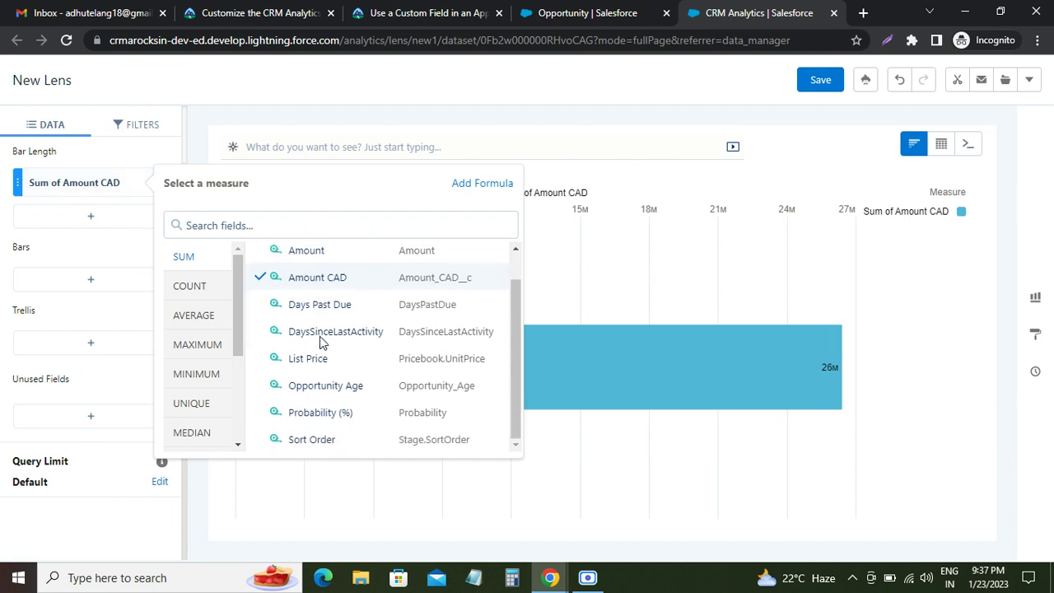
scroll(321, 342, up, 1)
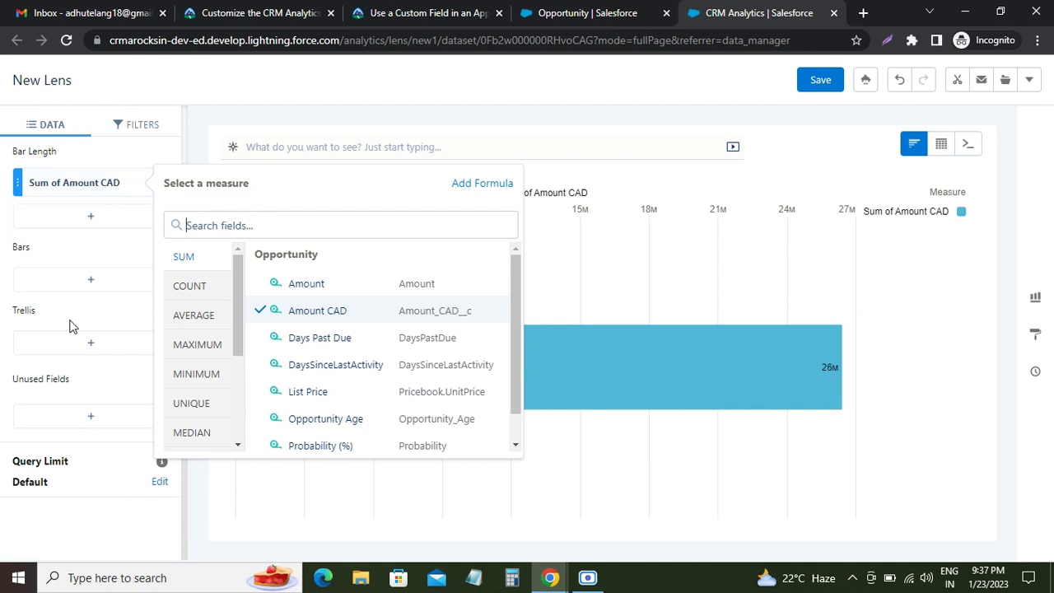
click(88, 285)
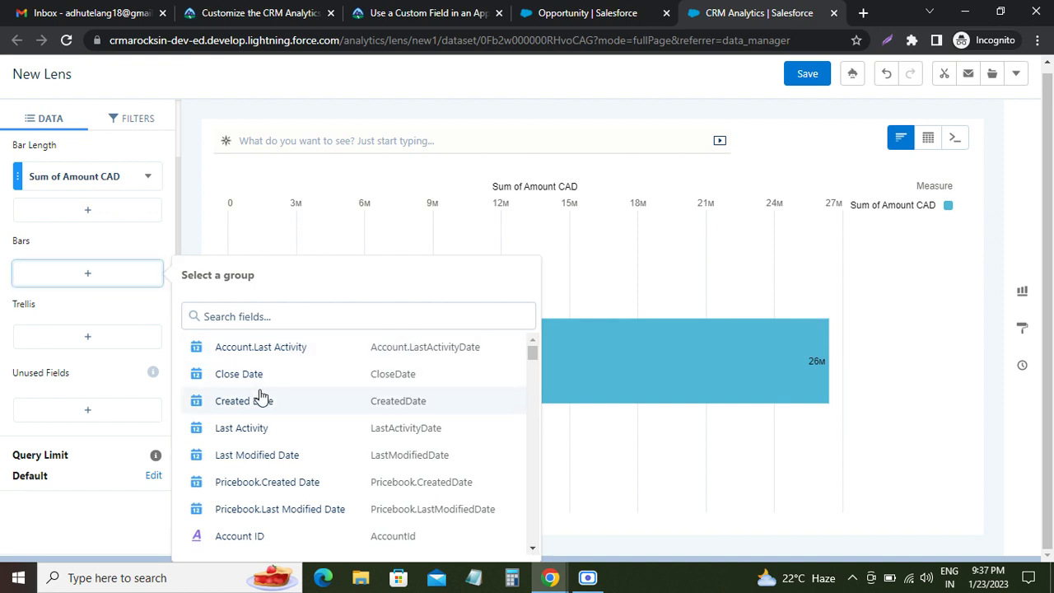
scroll(252, 412, down, 1)
click(242, 489)
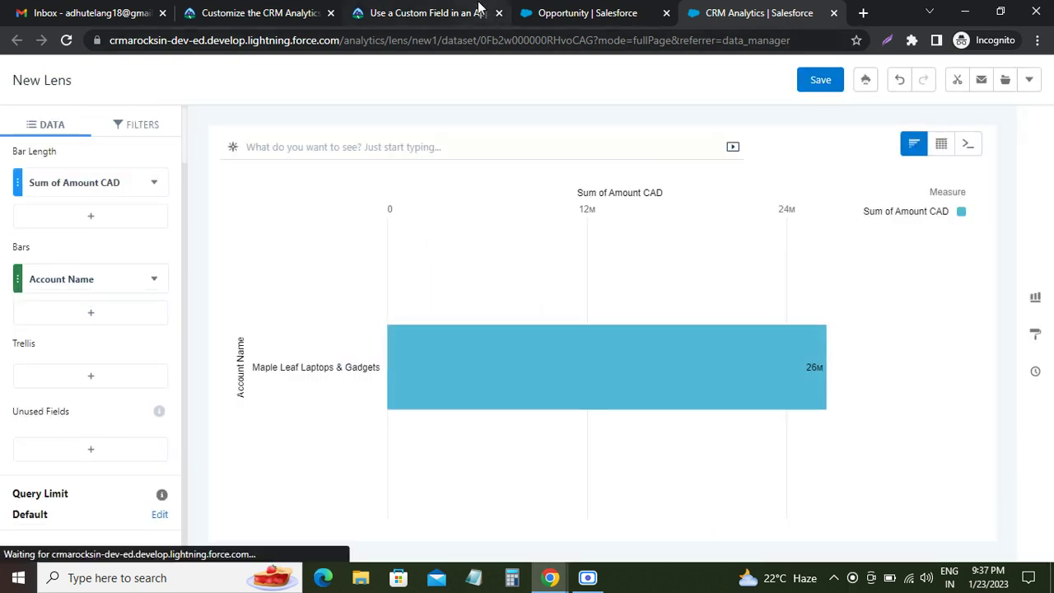
Read Trailhead steps 13 and 14 about saving the lens as Sum of CAD Opportunities and returning to Analytics Studio.
click(391, 11)
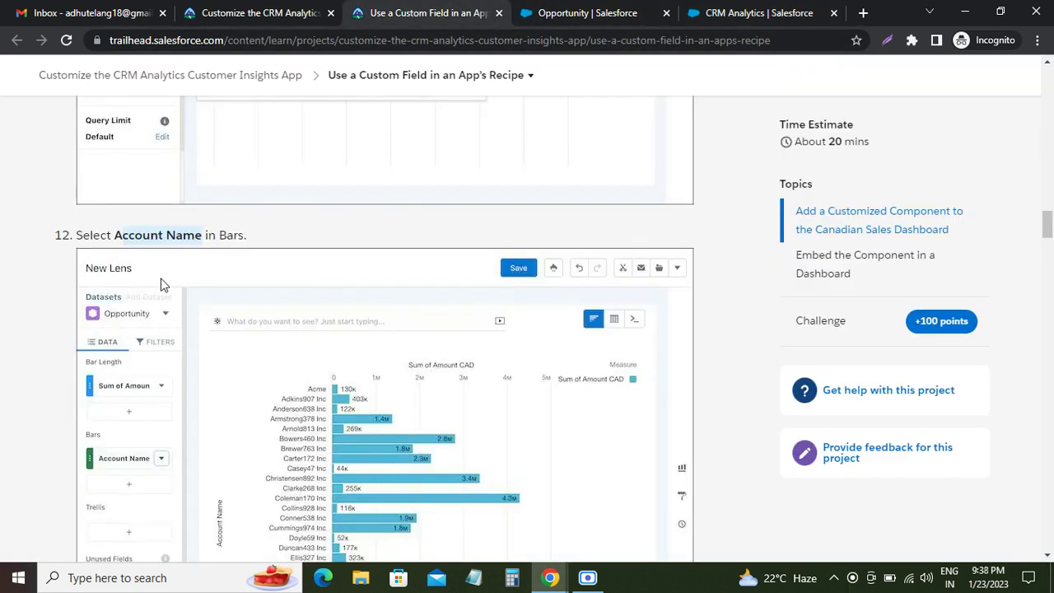
scroll(150, 300, down, 6)
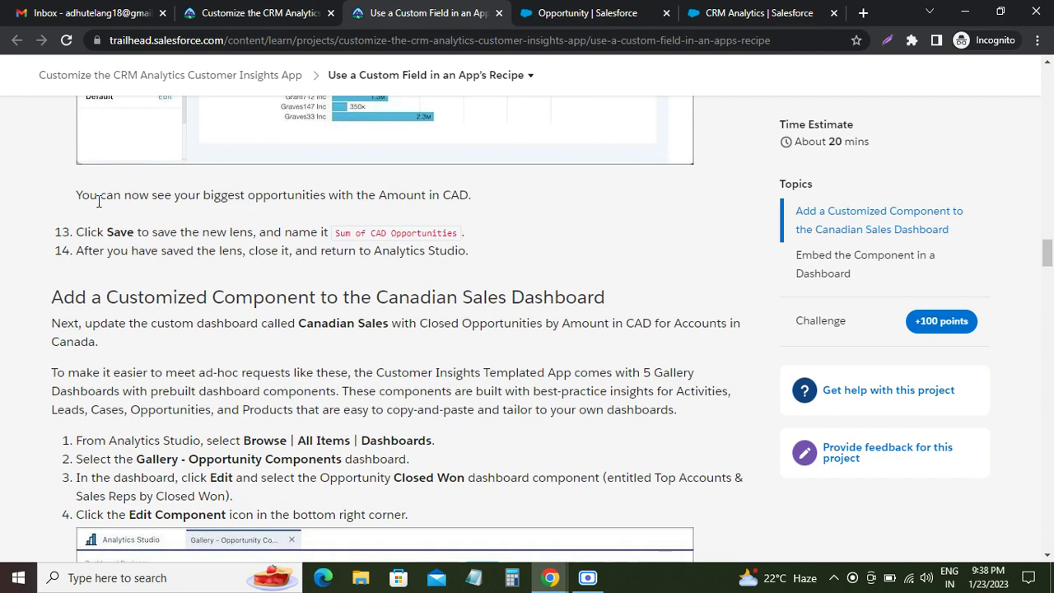
drag(102, 198, 471, 198)
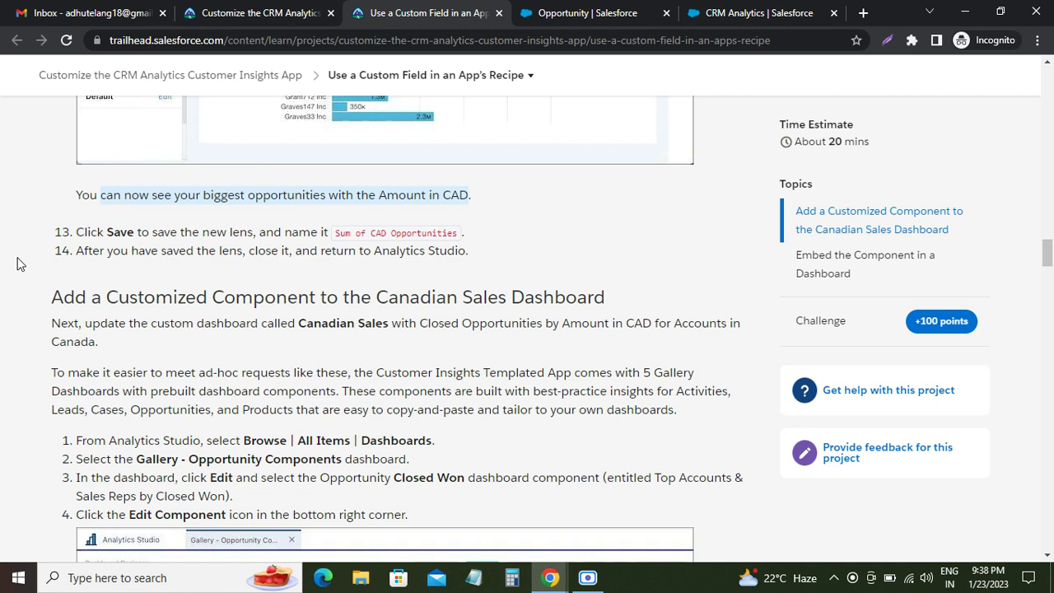
double_click(120, 232)
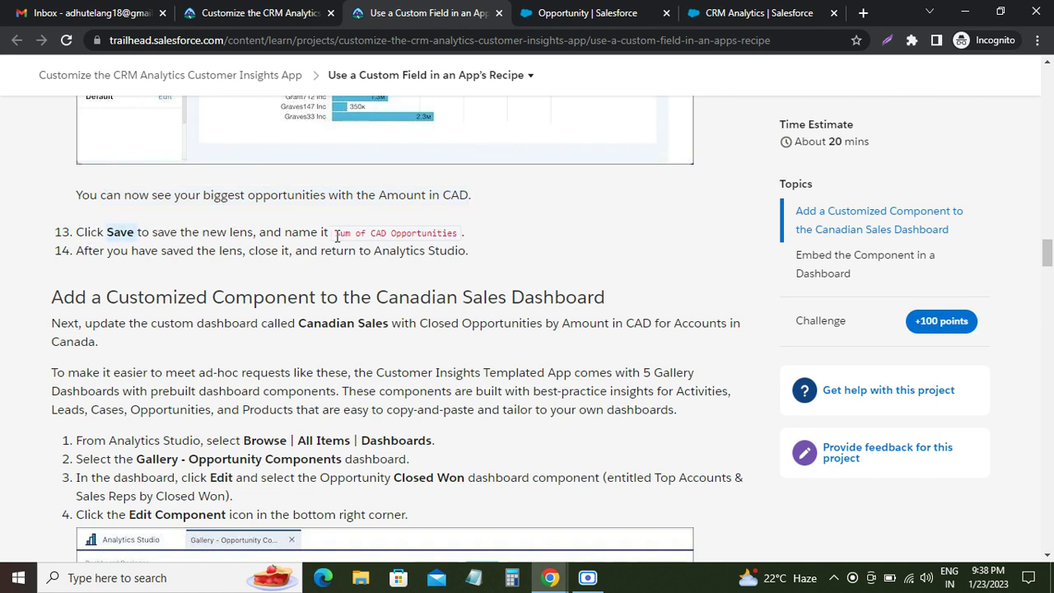
drag(337, 235, 451, 235)
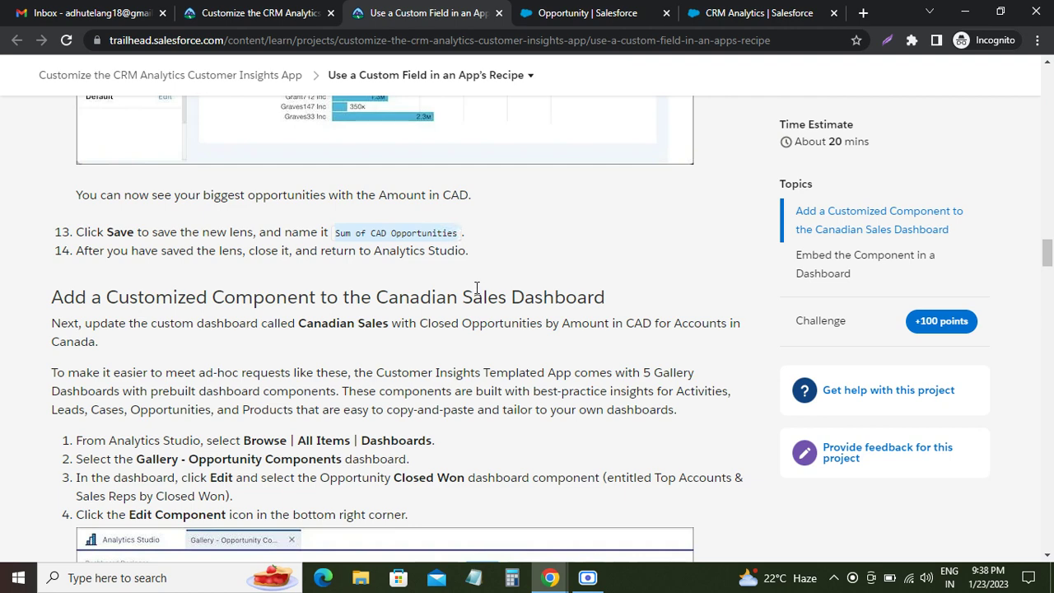
drag(476, 287, 75, 250)
Return to the new lens grouped by Account Name and begin saving it.
click(646, 13)
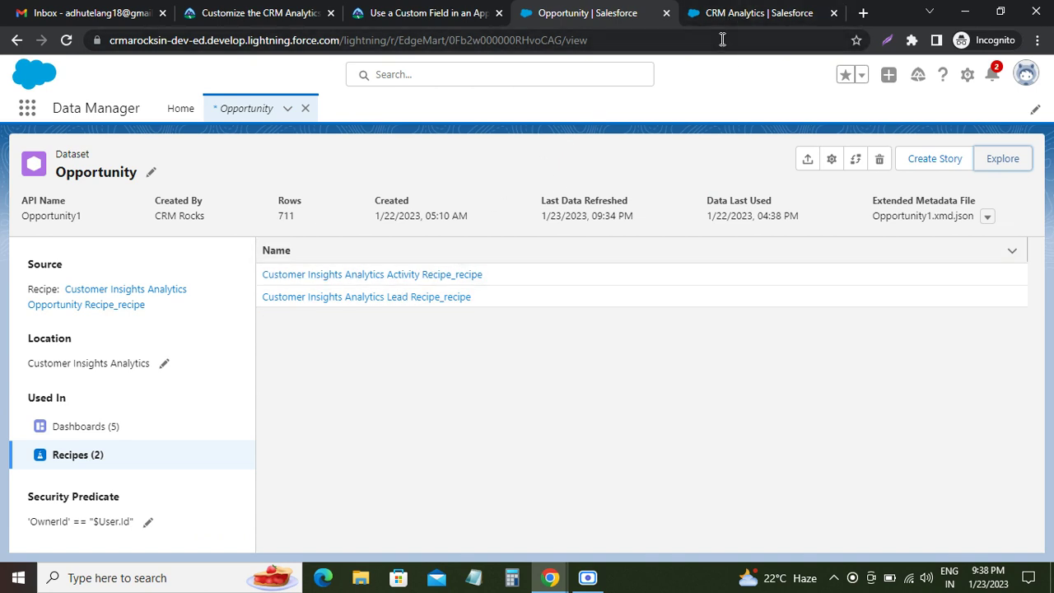
click(735, 12)
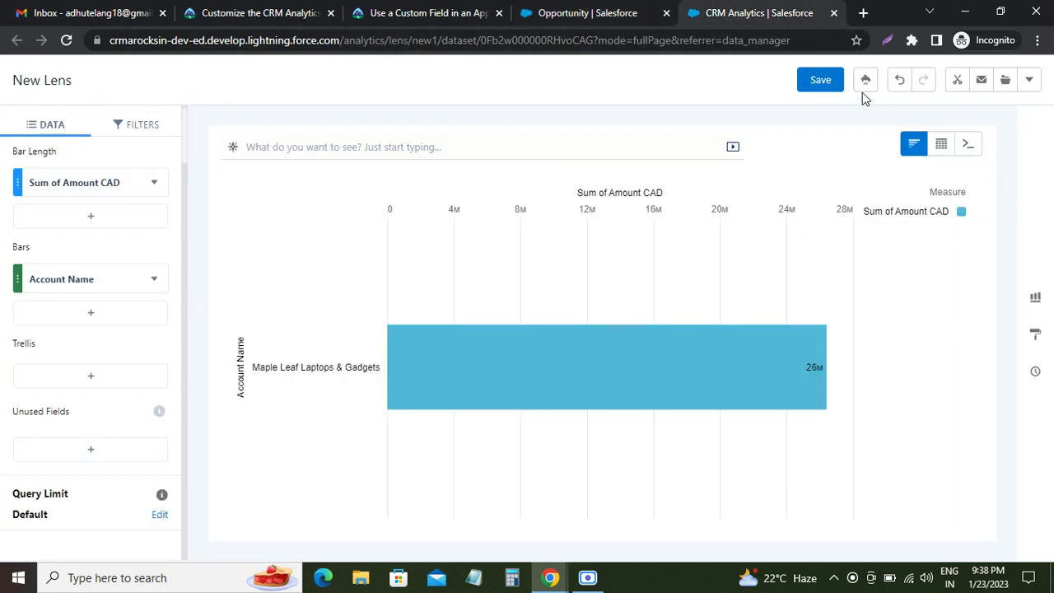
click(822, 81)
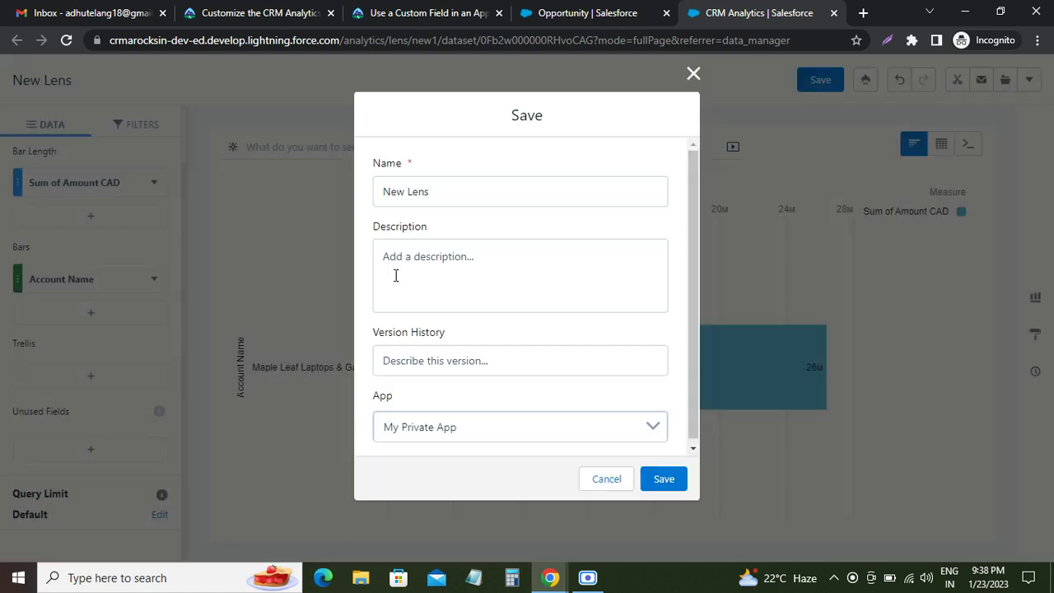
click(473, 198)
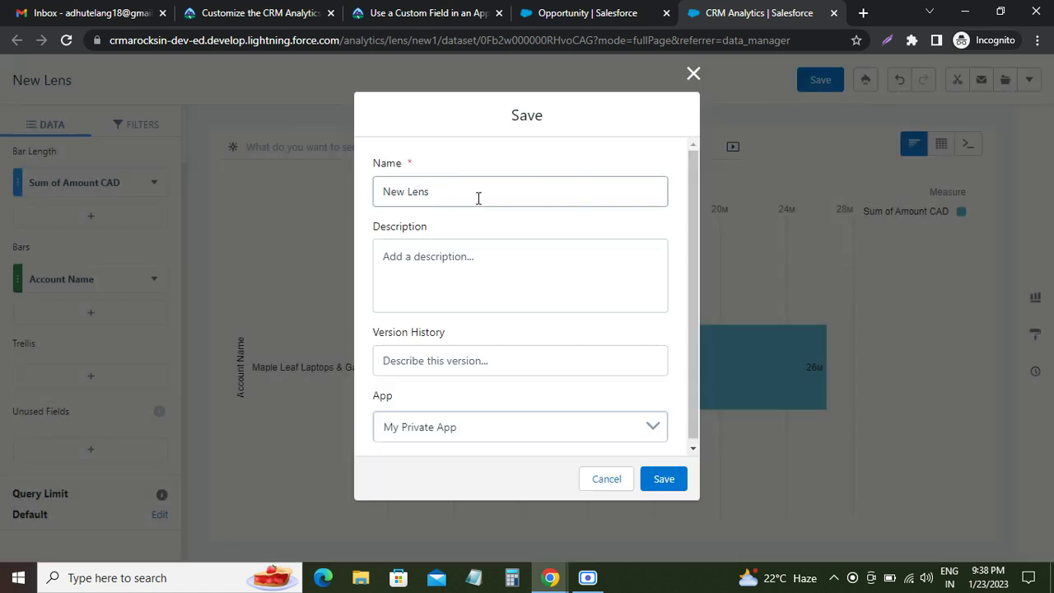
key(ctrl+a)
key(ctrl+v)
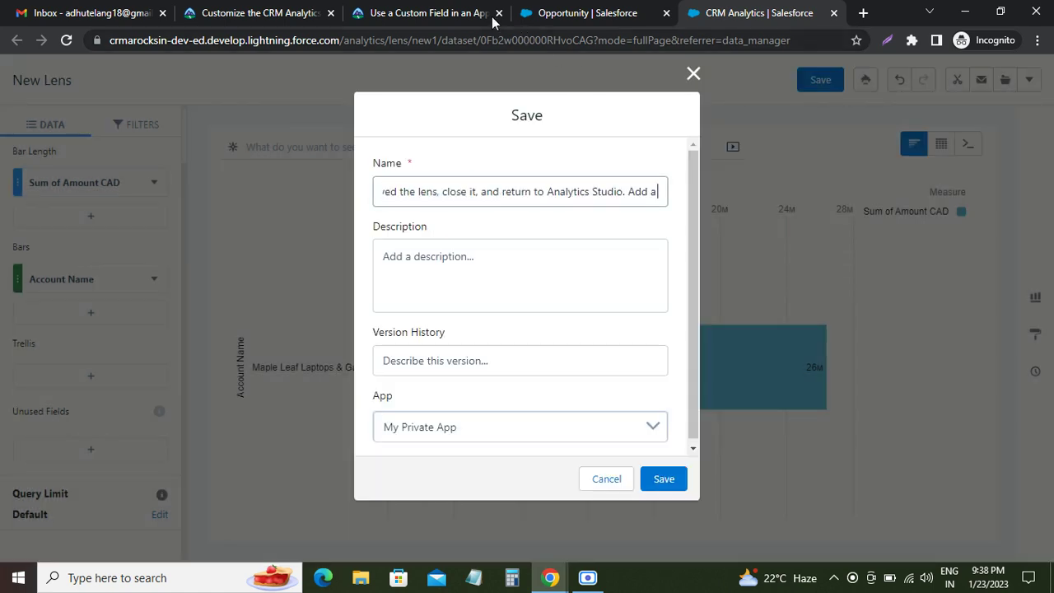
Copy the lens name from Trailhead step 13 and save the lens as Sum of CAD Opportunities in My Private App.
click(439, 16)
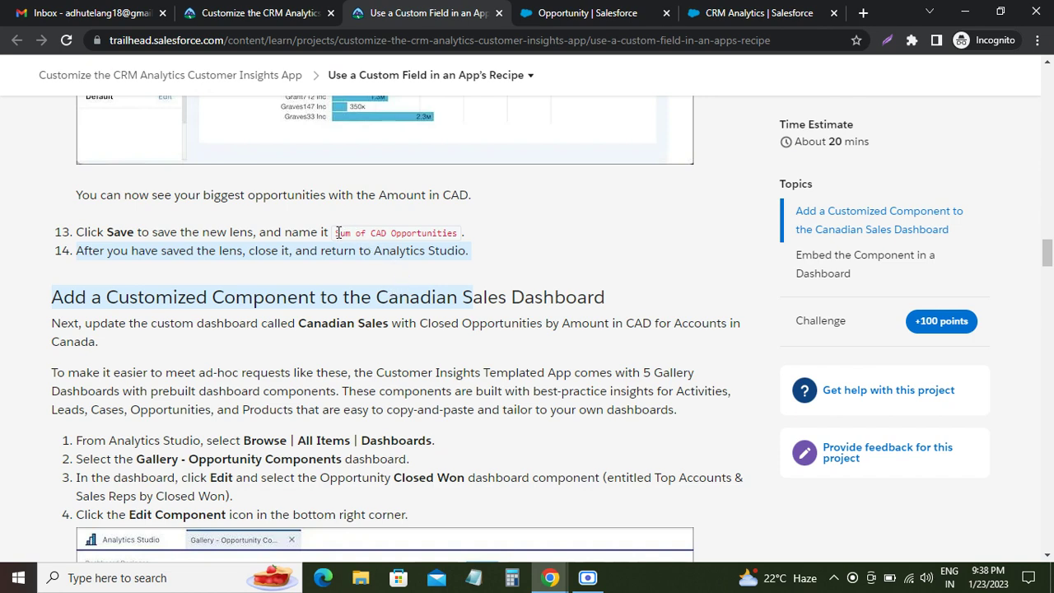
drag(338, 233, 465, 227)
key(ctrl+c)
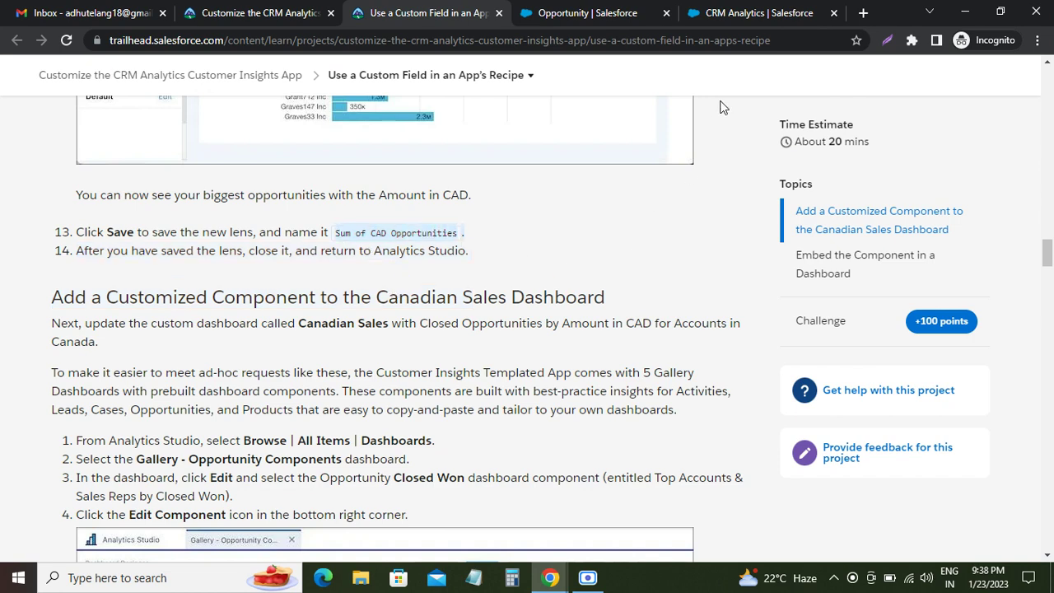
click(744, 14)
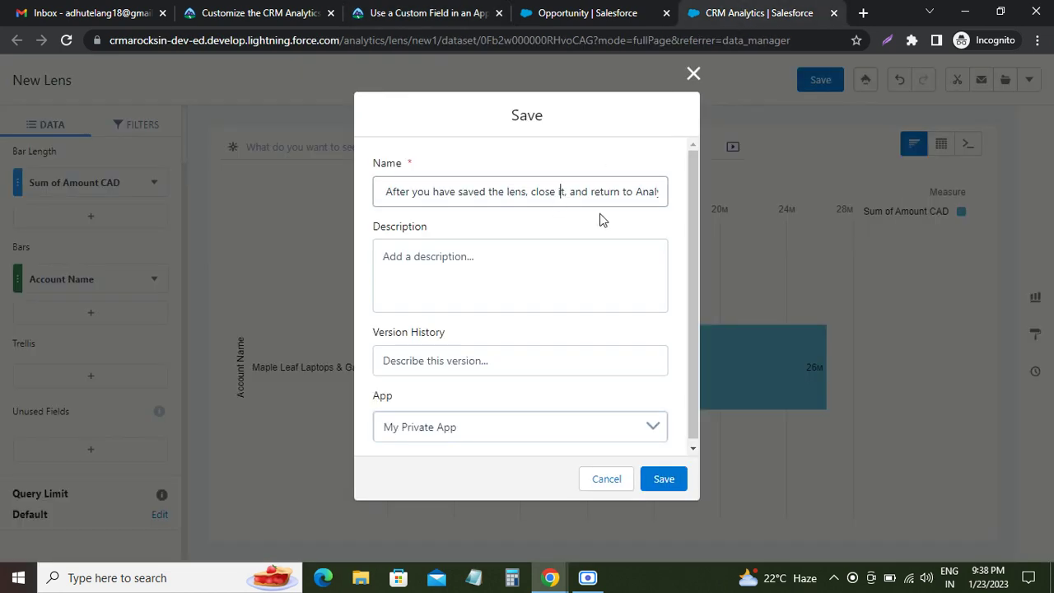
key(ctrl+a)
key(ctrl+v)
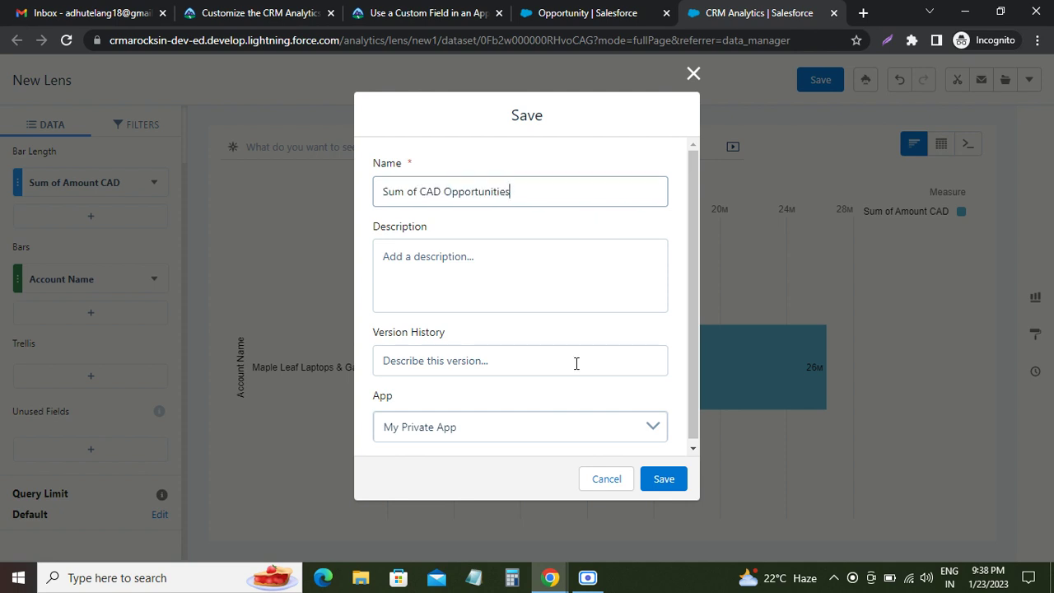
click(659, 480)
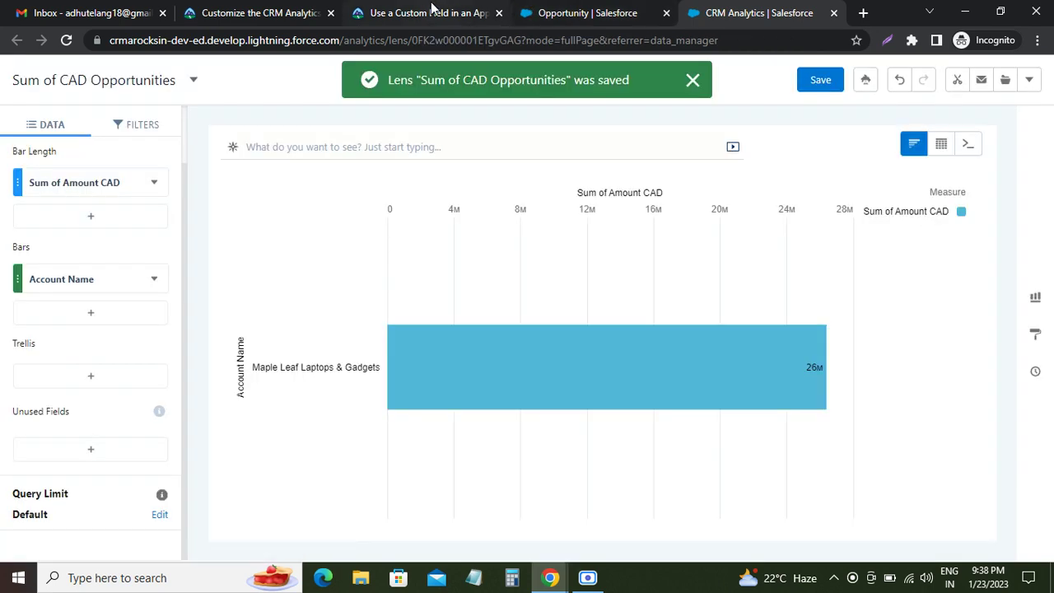
Check Trailhead step 14 about finishing with the lens, and close the saved Sum of CAD Opportunities lens.
click(432, 11)
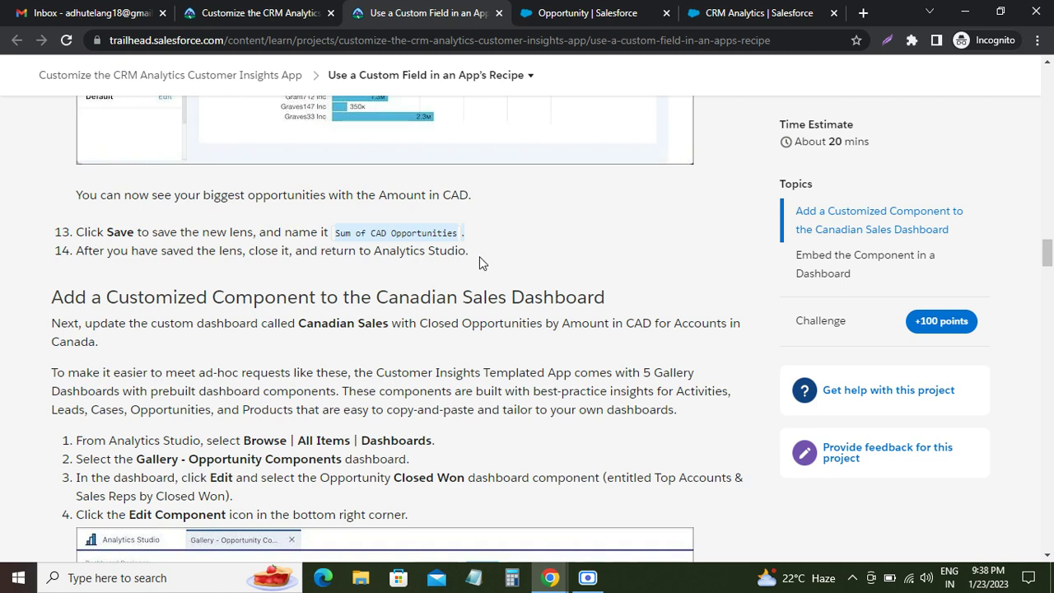
click(740, 15)
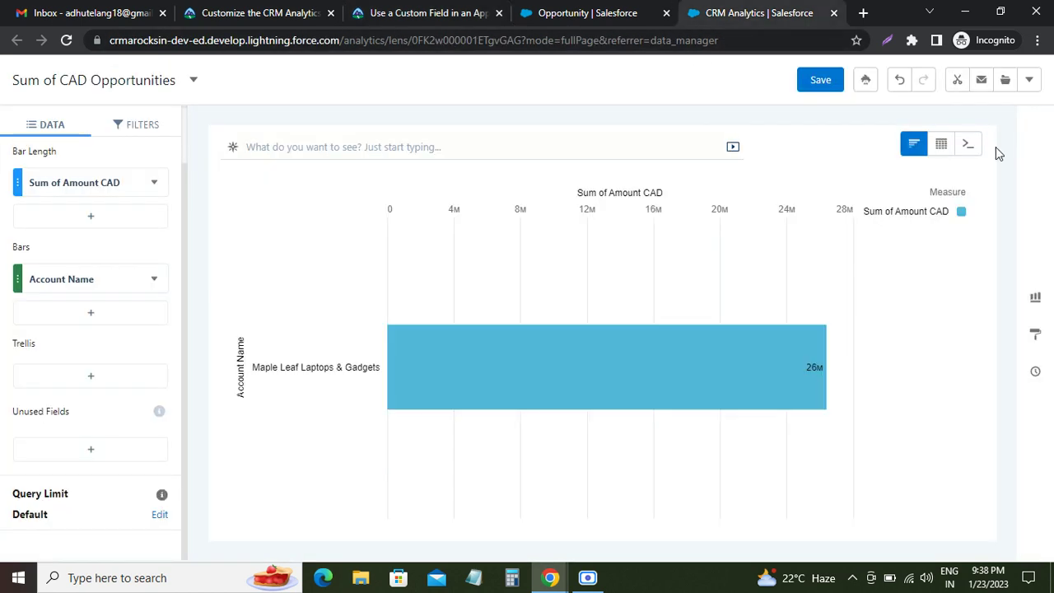
click(835, 14)
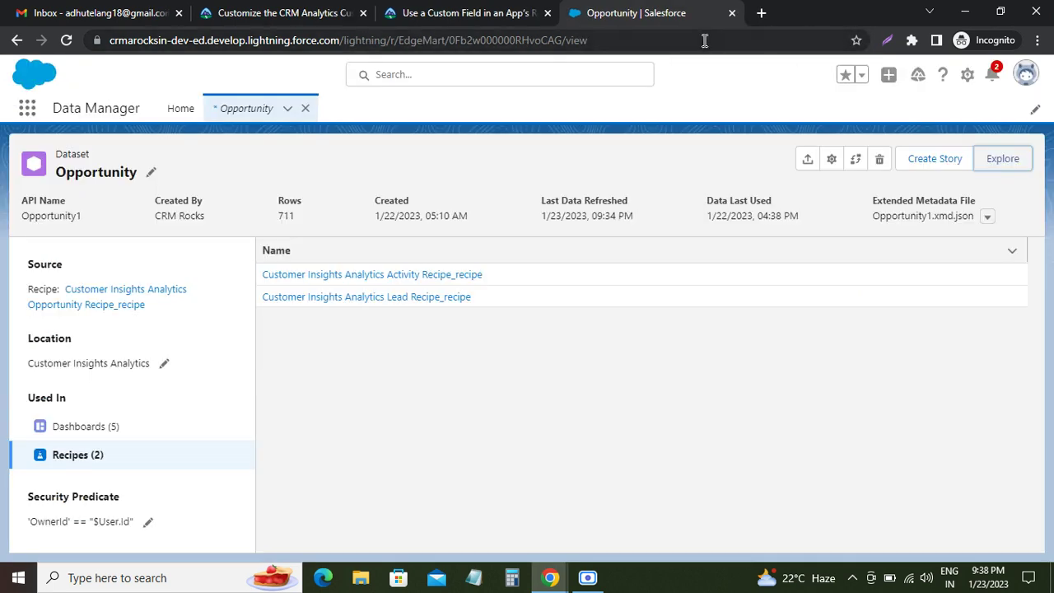
Recheck the Analytics Studio instruction in Trailhead step 14 and view the Opportunity dataset page.
click(421, 14)
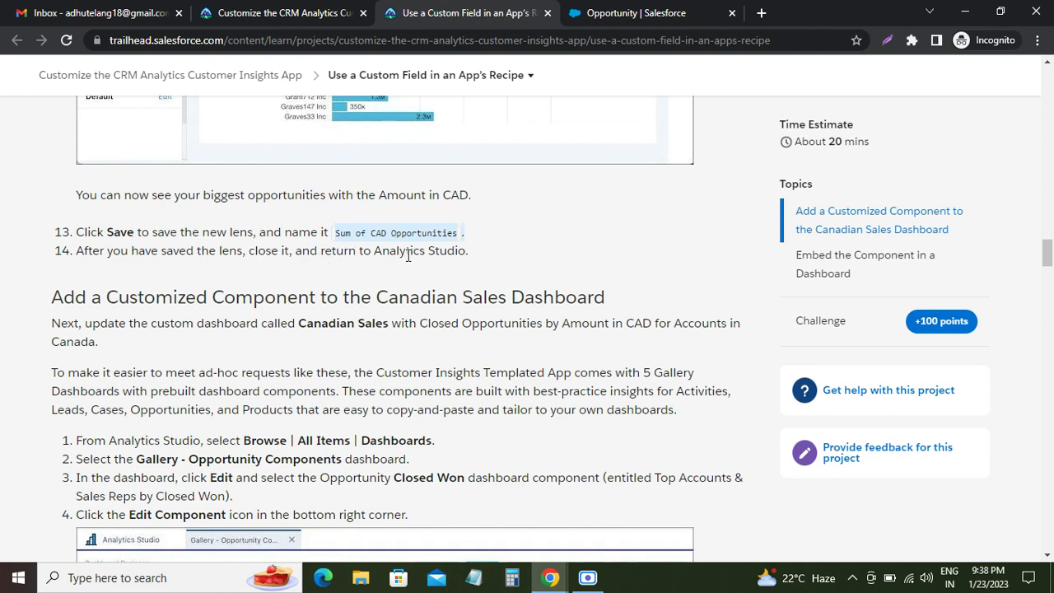
drag(377, 251, 510, 256)
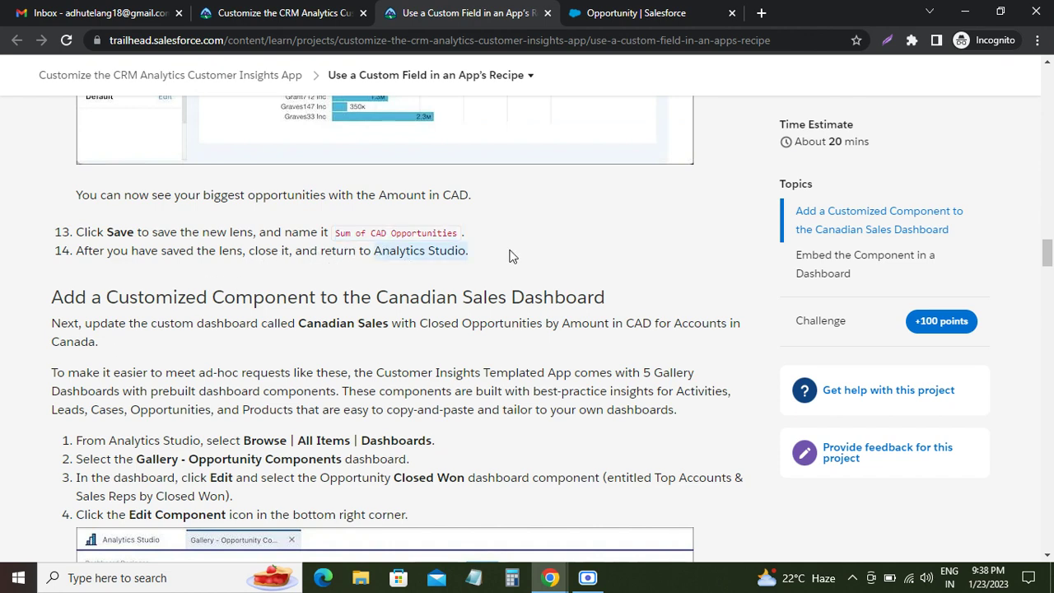
click(633, 16)
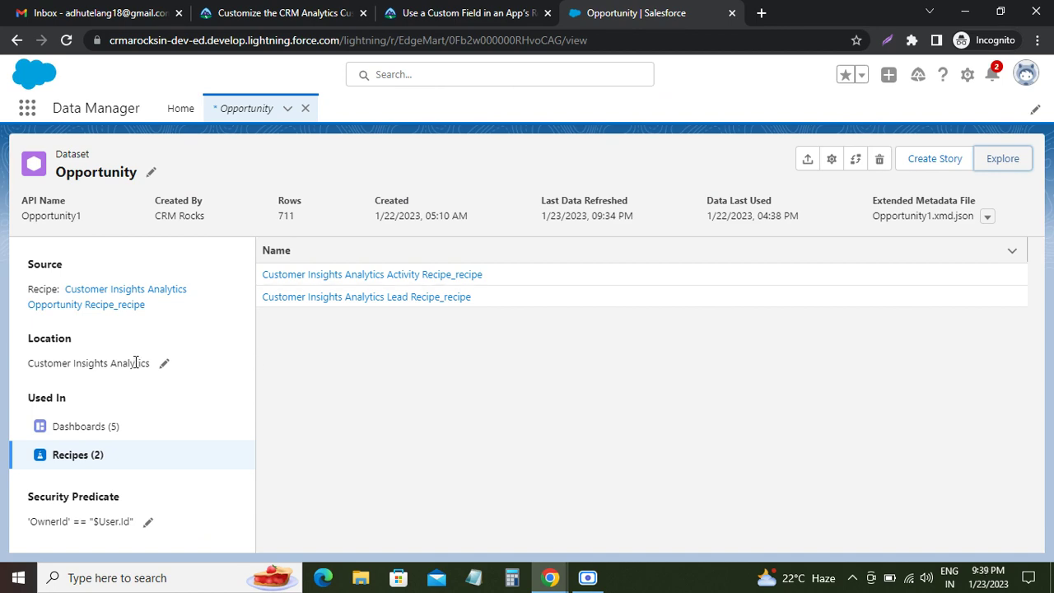
Read the Trailhead section on adding a customized component to the Canadian Sales dashboard, including its first step about Analytics Studio.
click(498, 15)
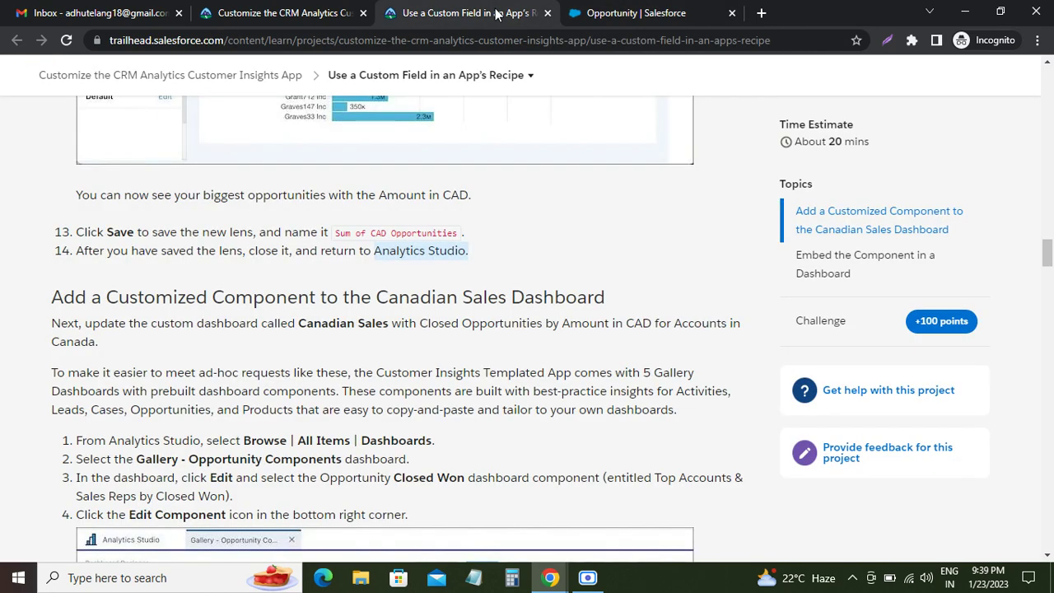
scroll(205, 355, down, 1)
scroll(206, 356, down, 2)
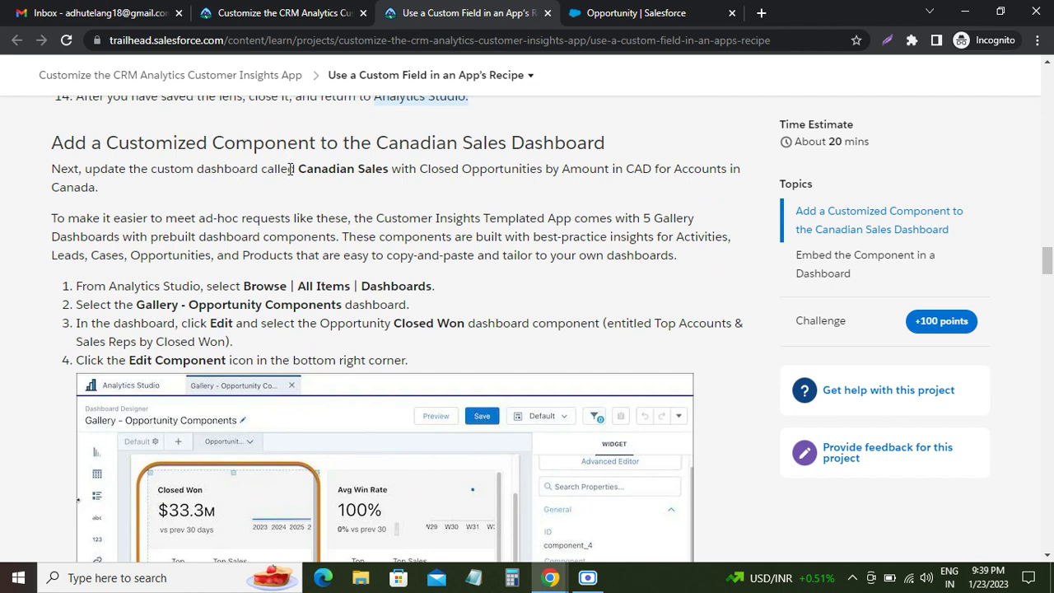
scroll(278, 304, down, 15)
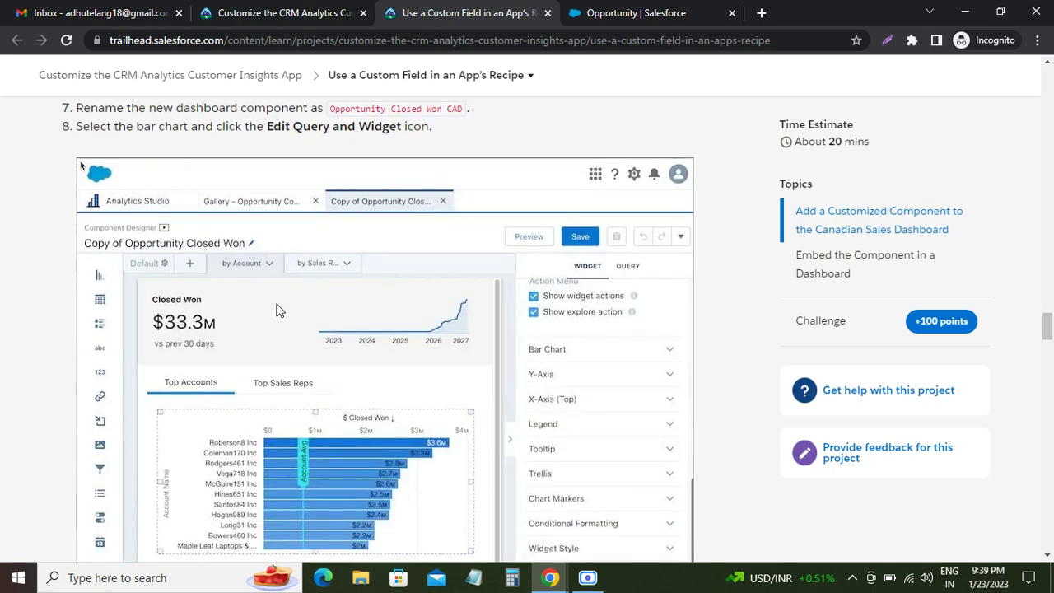
scroll(277, 310, down, 4)
scroll(277, 309, down, 15)
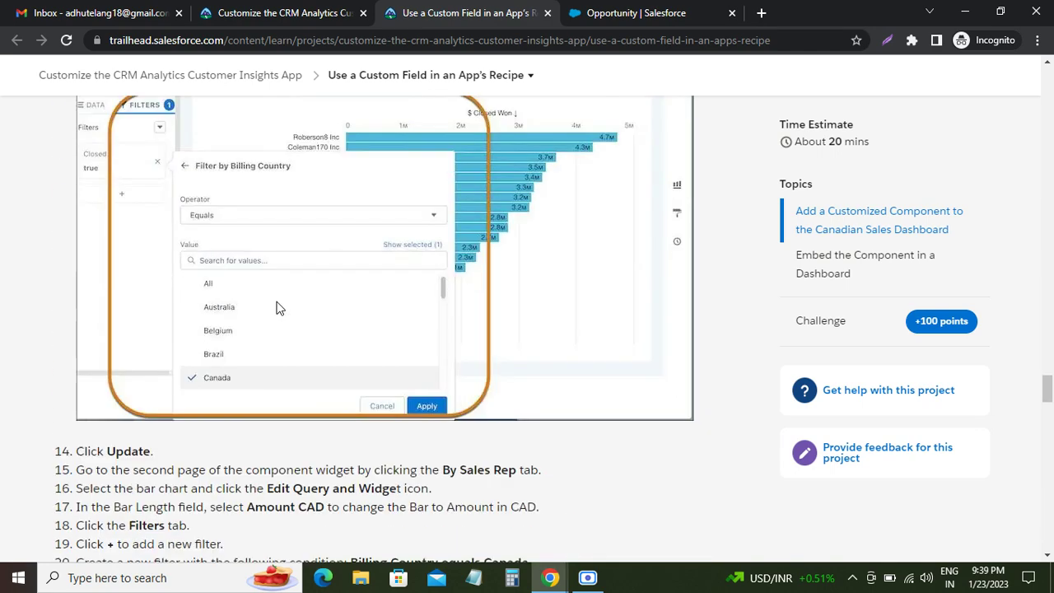
scroll(278, 307, up, 20)
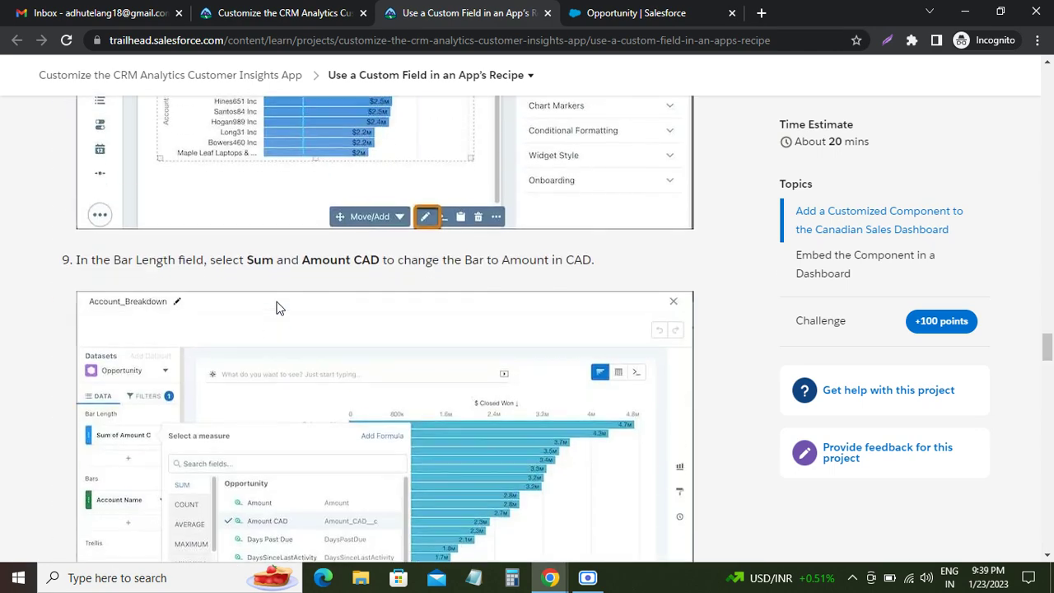
scroll(278, 308, up, 10)
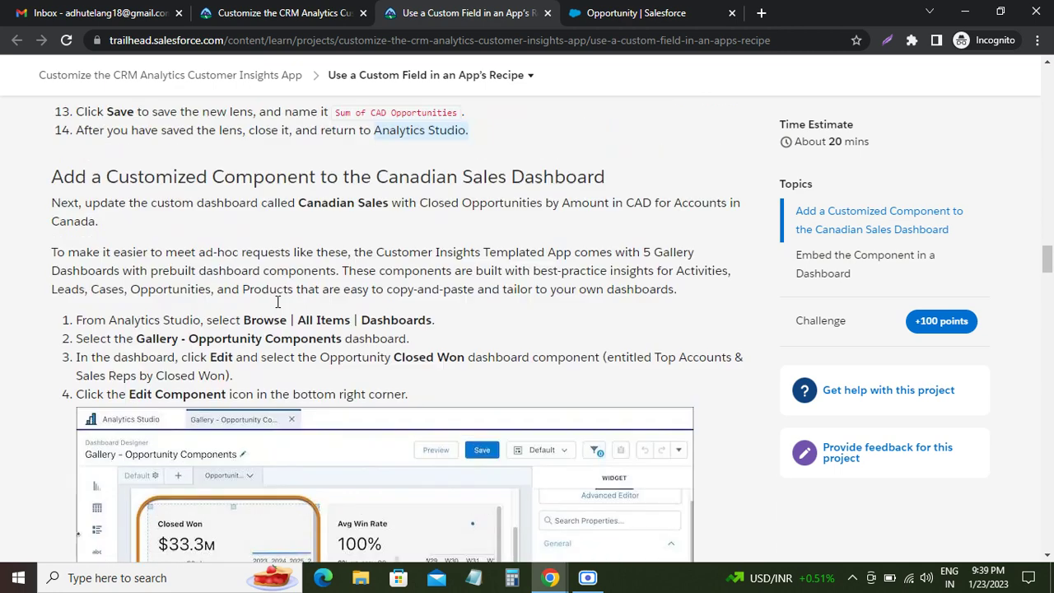
drag(110, 226, 474, 223)
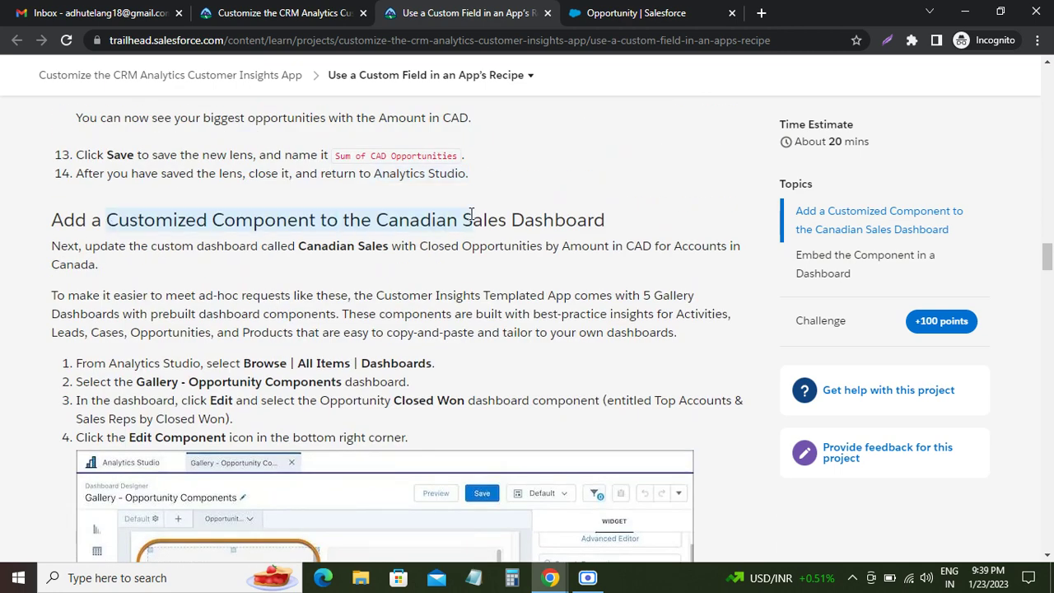
scroll(123, 326, down, 1)
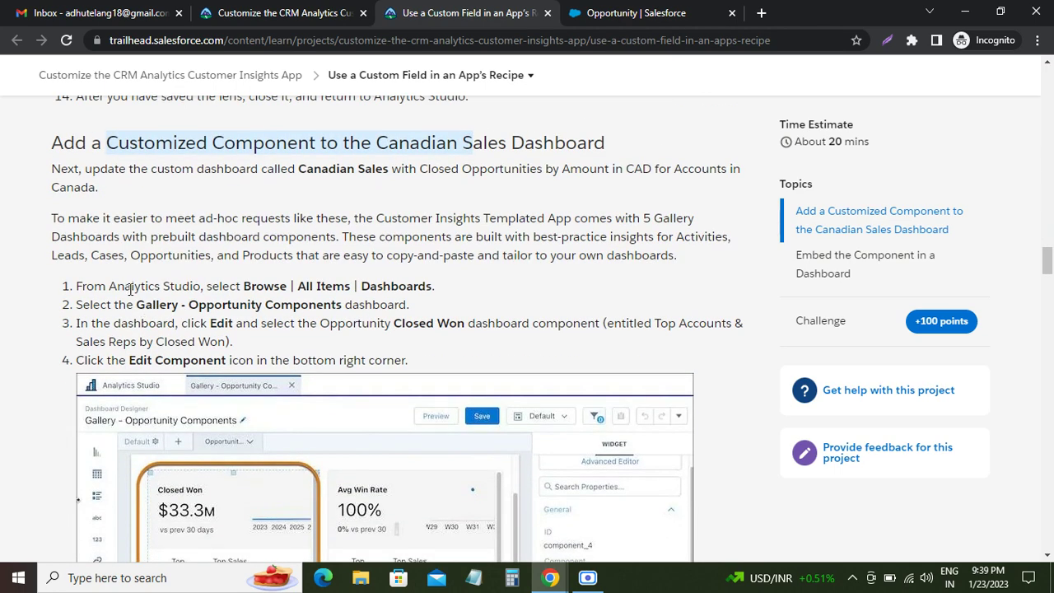
drag(130, 288, 235, 288)
click(229, 286)
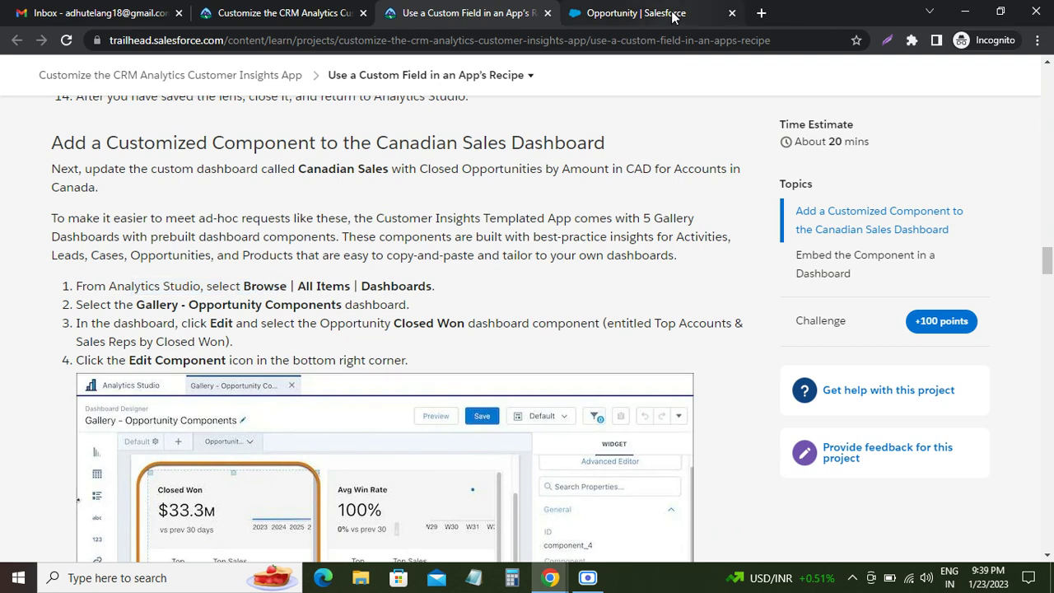
Open the Opportunity dataset's source recipe, Customer Insights Analytics Opportunity Recipe, examine its nodes and close it.
click(634, 13)
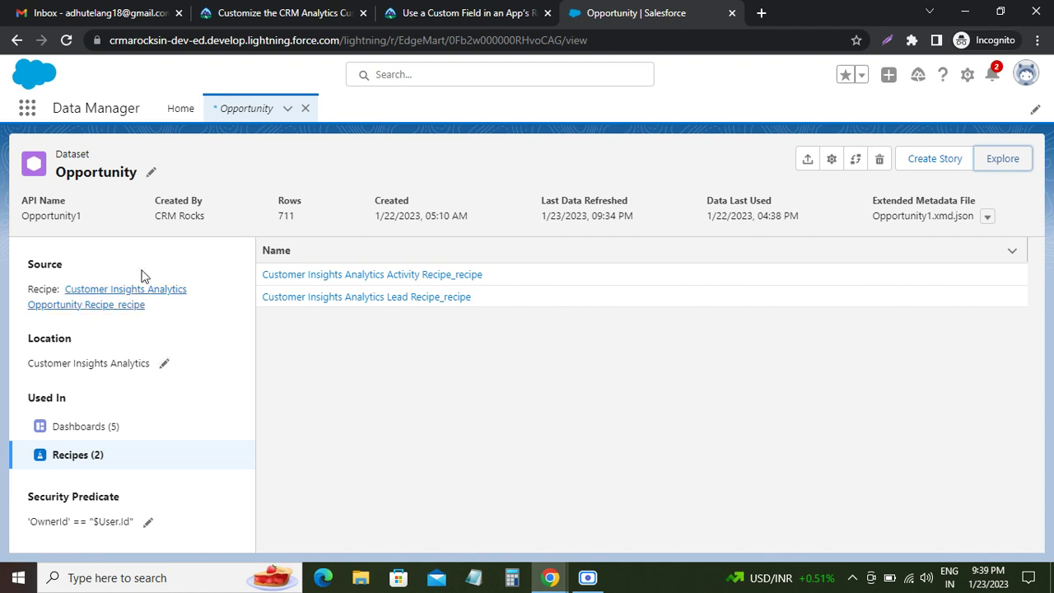
click(72, 461)
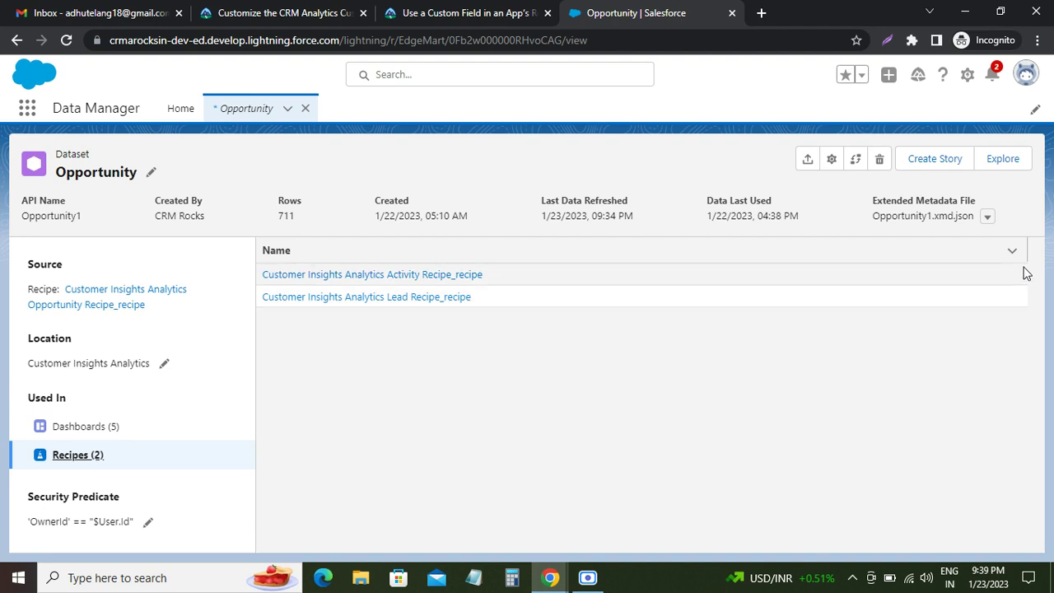
click(140, 296)
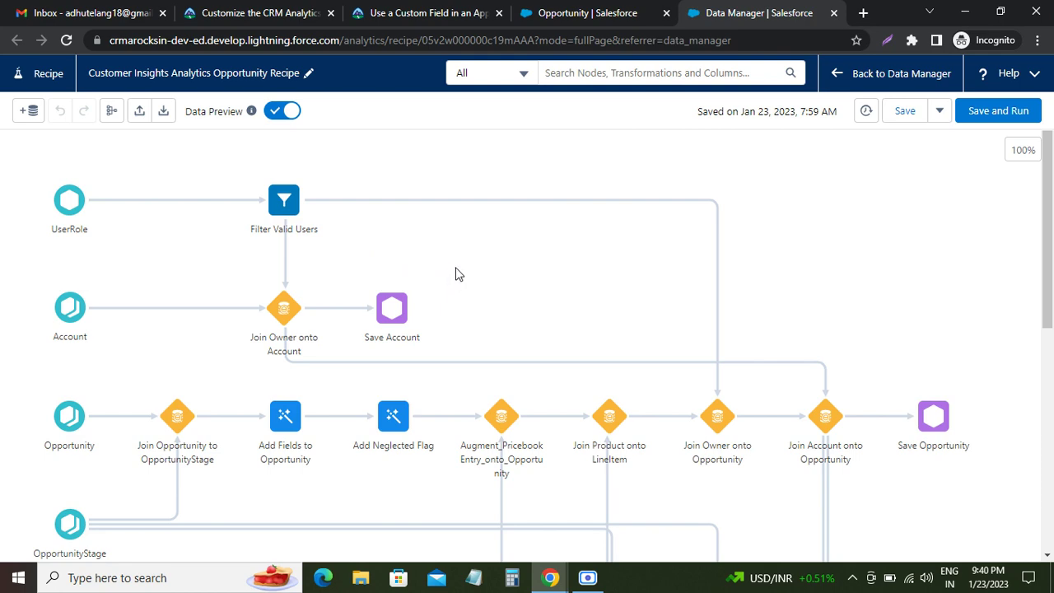
scroll(454, 272, down, 4)
scroll(461, 272, down, 2)
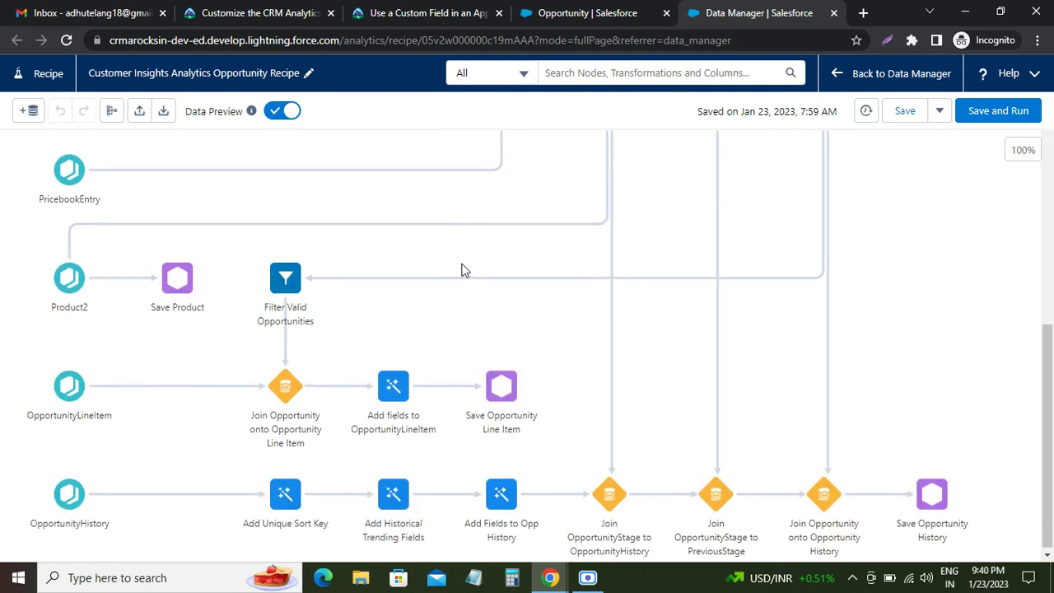
scroll(466, 266, up, 6)
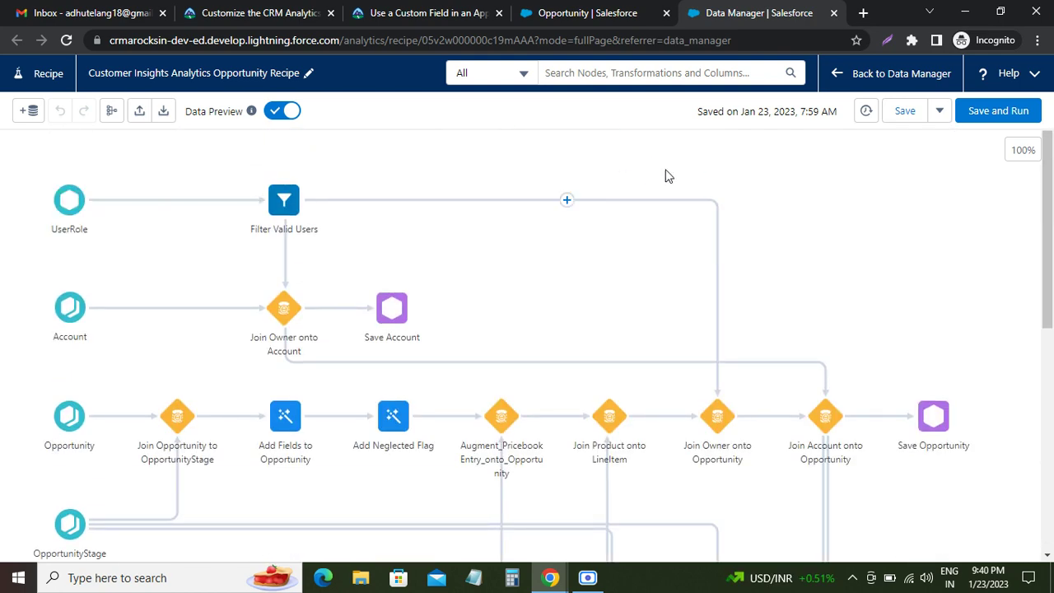
click(833, 13)
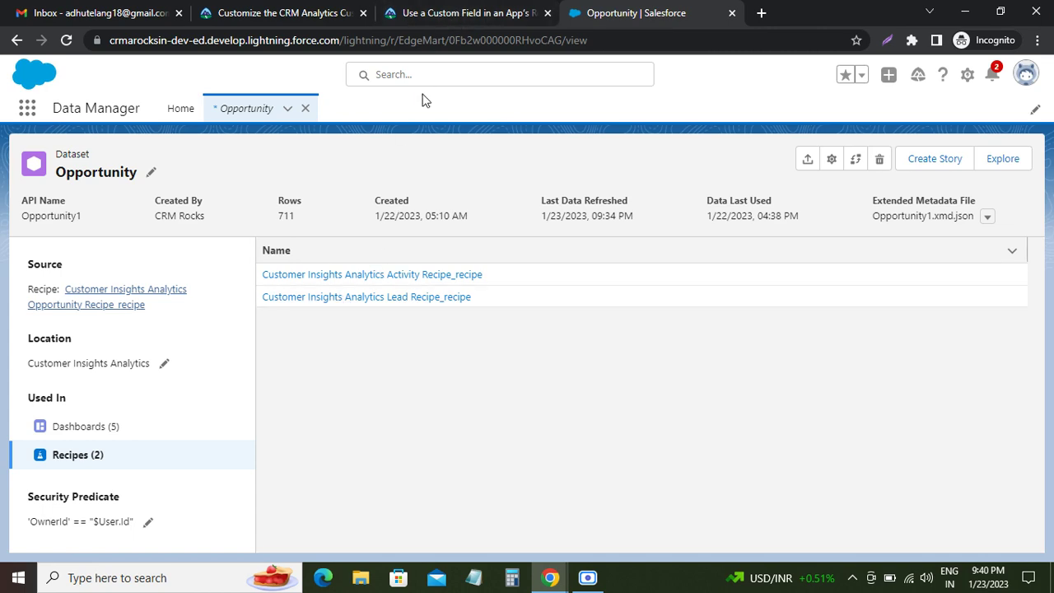
Recheck the Trailhead step about browsing dashboards in Analytics Studio, and explore the Opportunity dataset in another new lens.
click(403, 14)
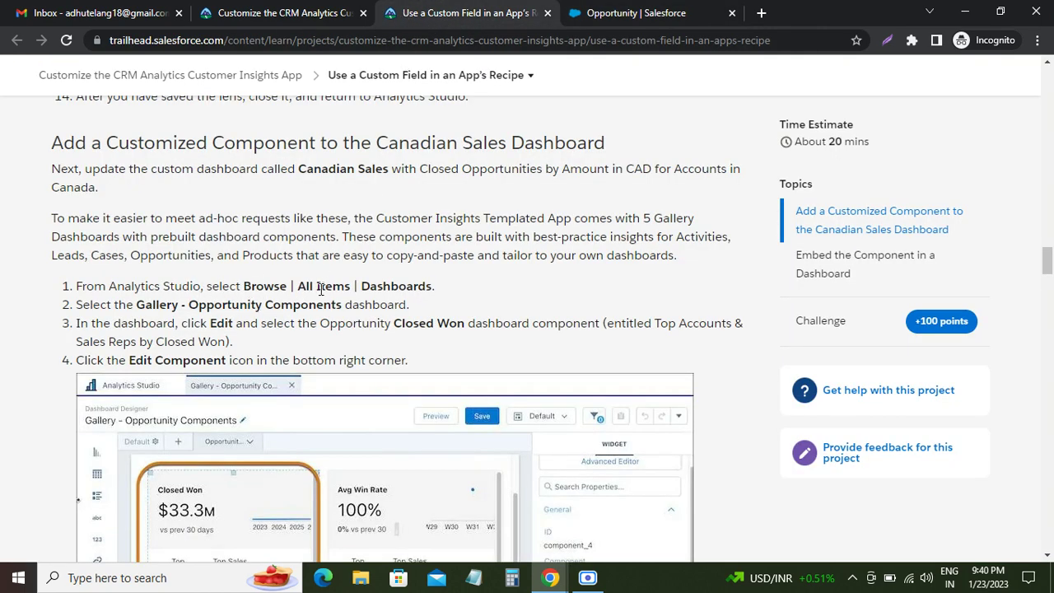
click(642, 12)
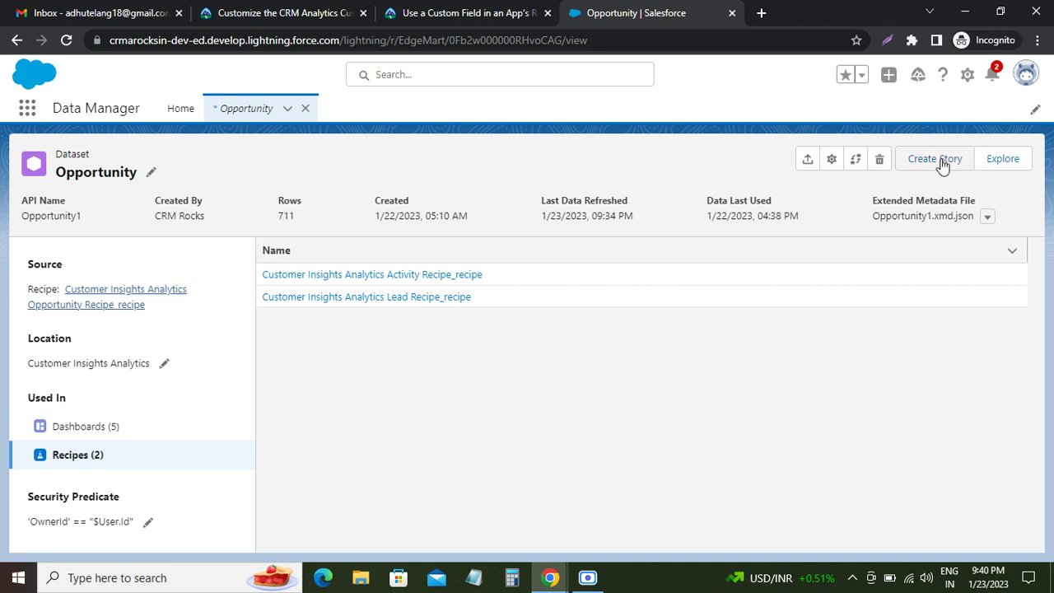
click(1002, 159)
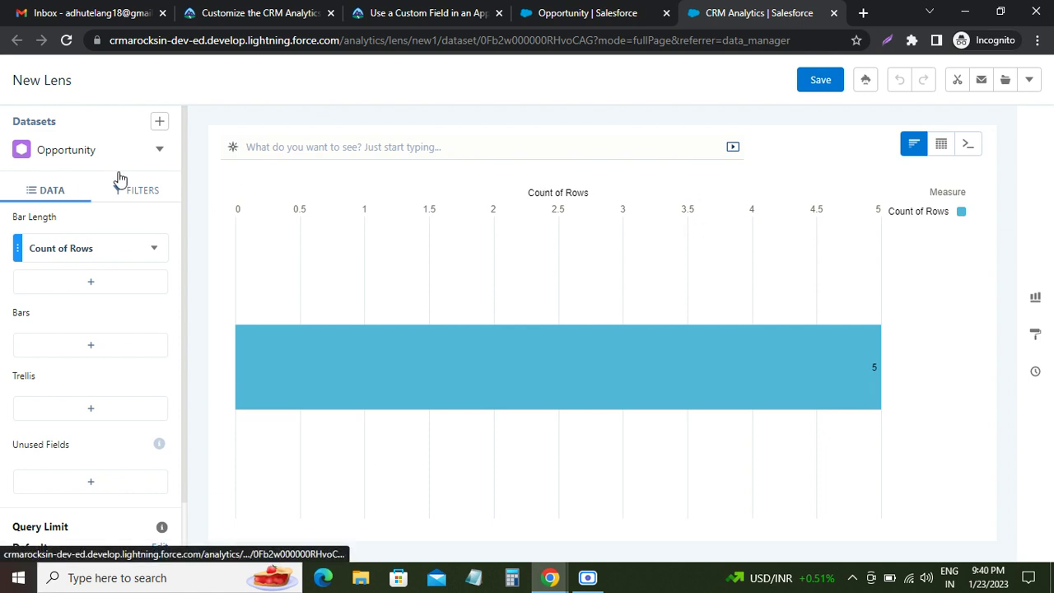
scroll(91, 246, down, 1)
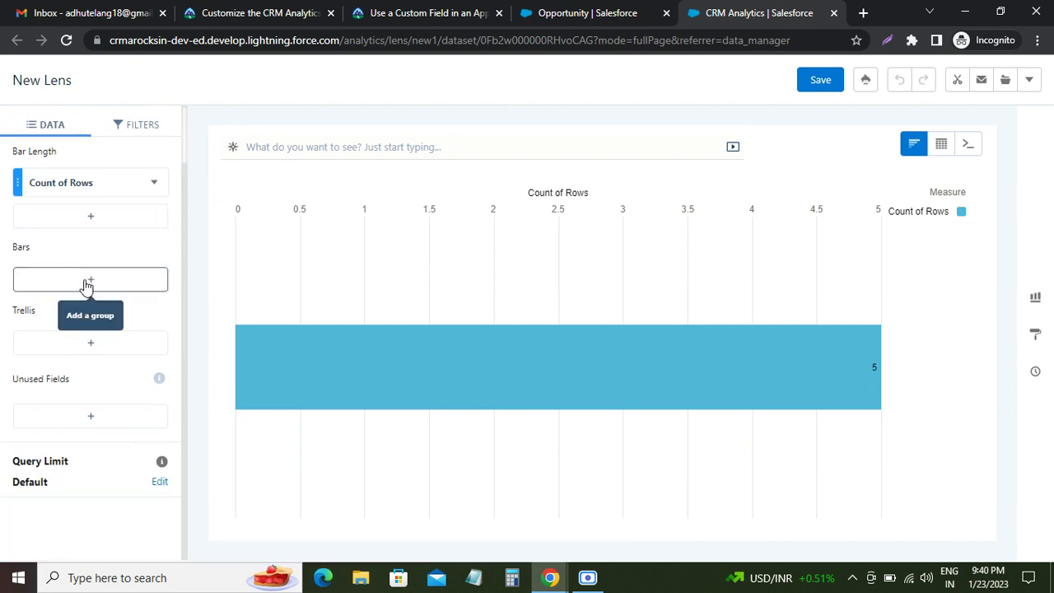
Reread the Trailhead steps on browsing dashboards from Analytics Studio and editing the Closed Won component of Gallery - Opportunity Components.
scroll(97, 274, up, 1)
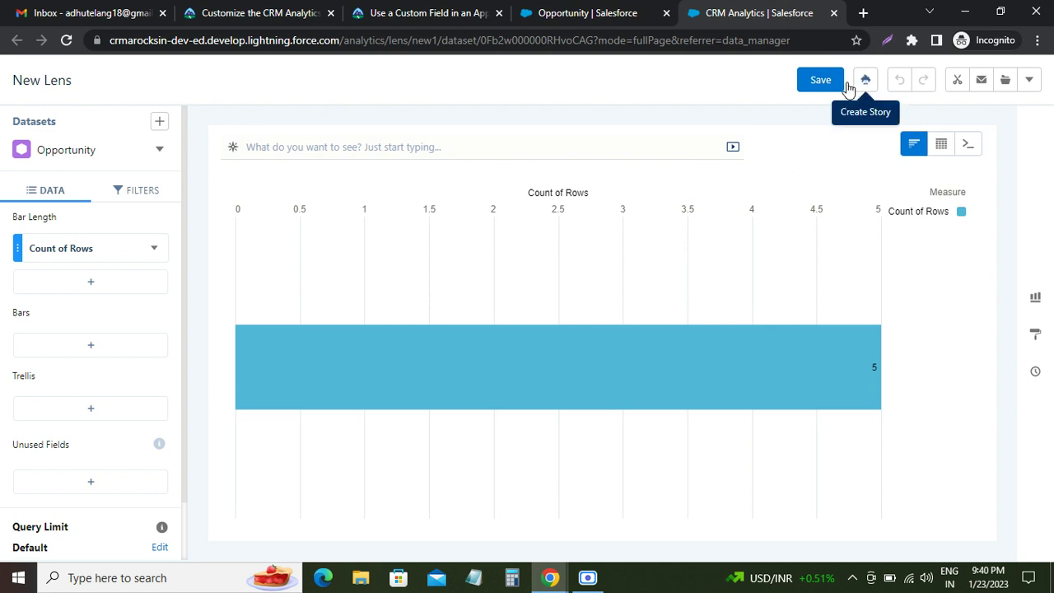
click(419, 13)
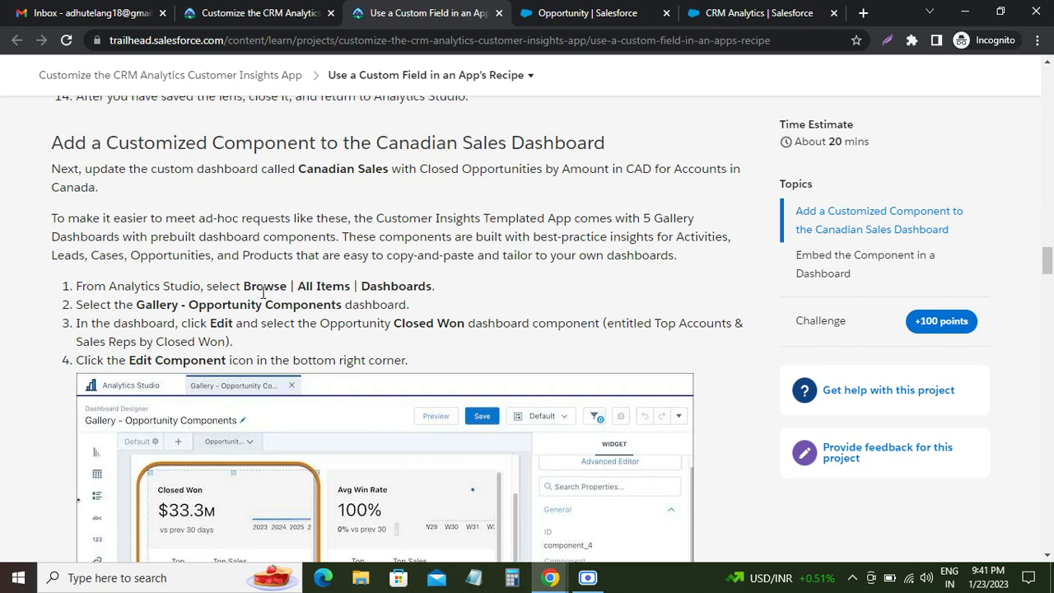
double_click(213, 282)
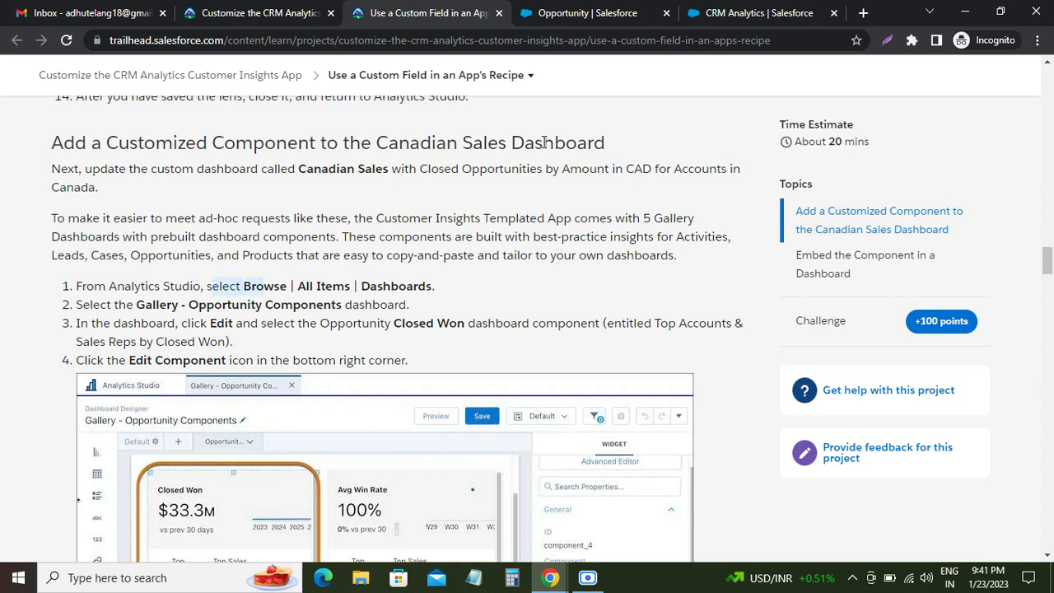
scroll(519, 210, down, 2)
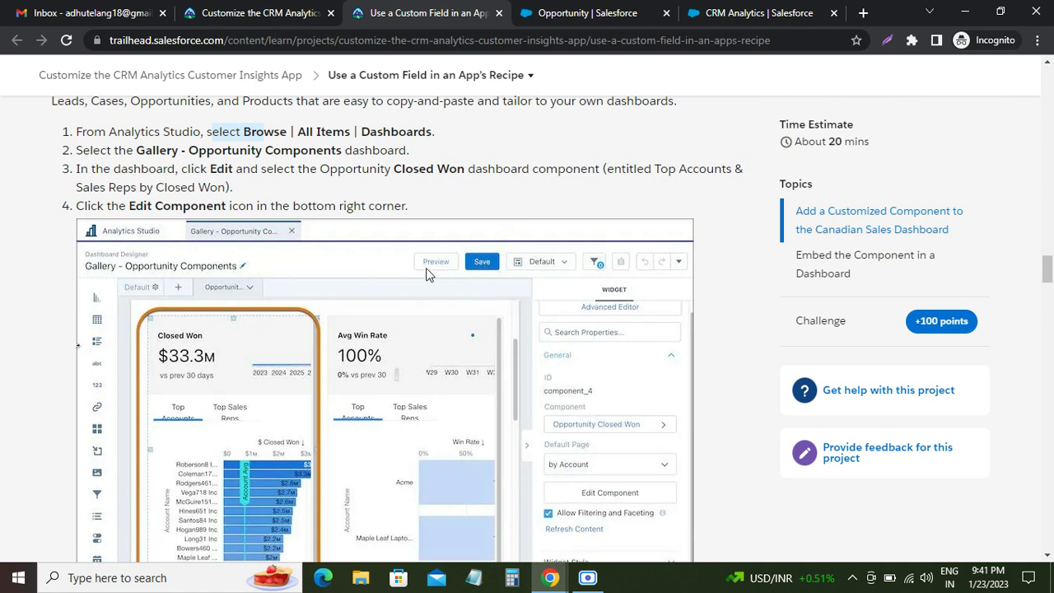
Launch Analytics Studio from Data Manager and close the unsaved new lens on the Opportunity dataset.
click(732, 12)
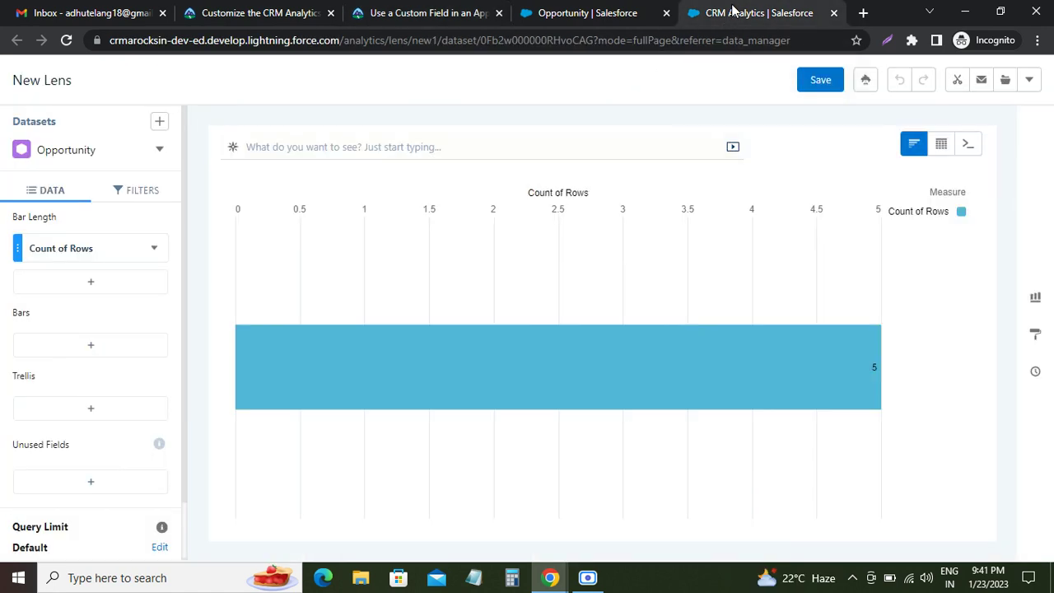
click(599, 16)
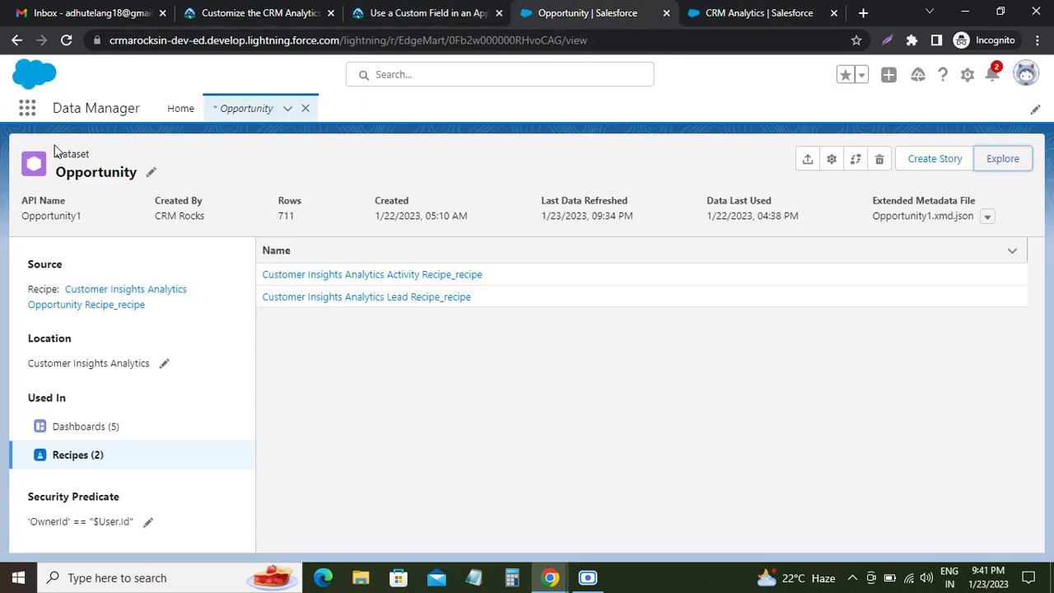
click(27, 110)
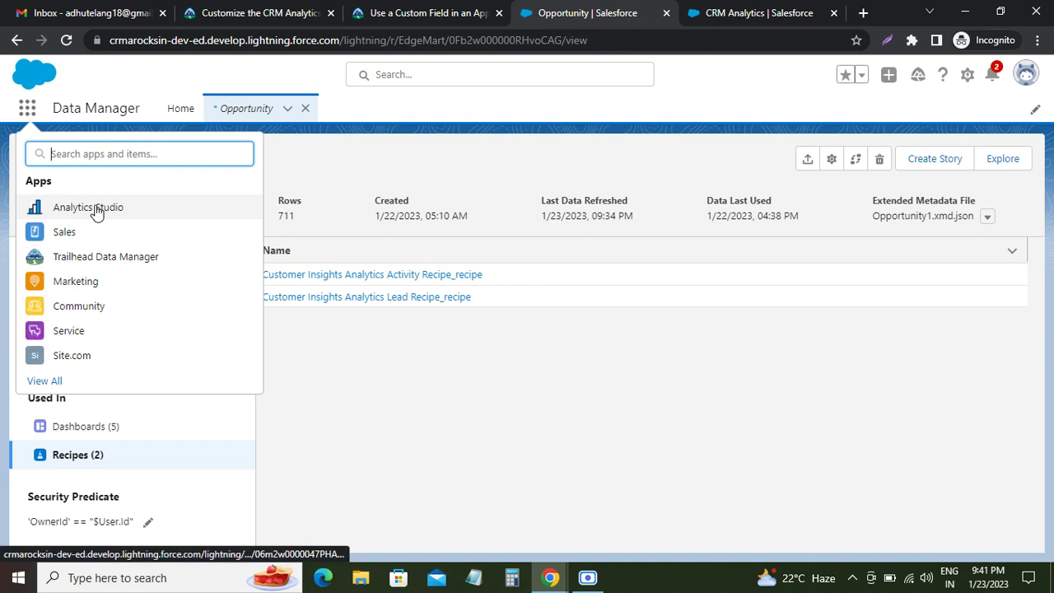
click(89, 207)
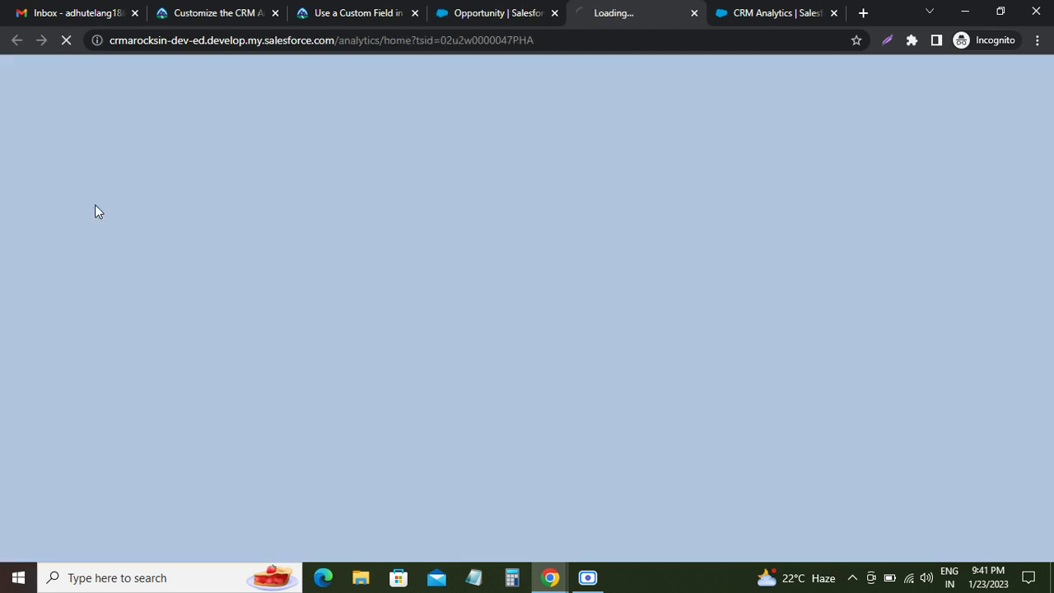
click(833, 13)
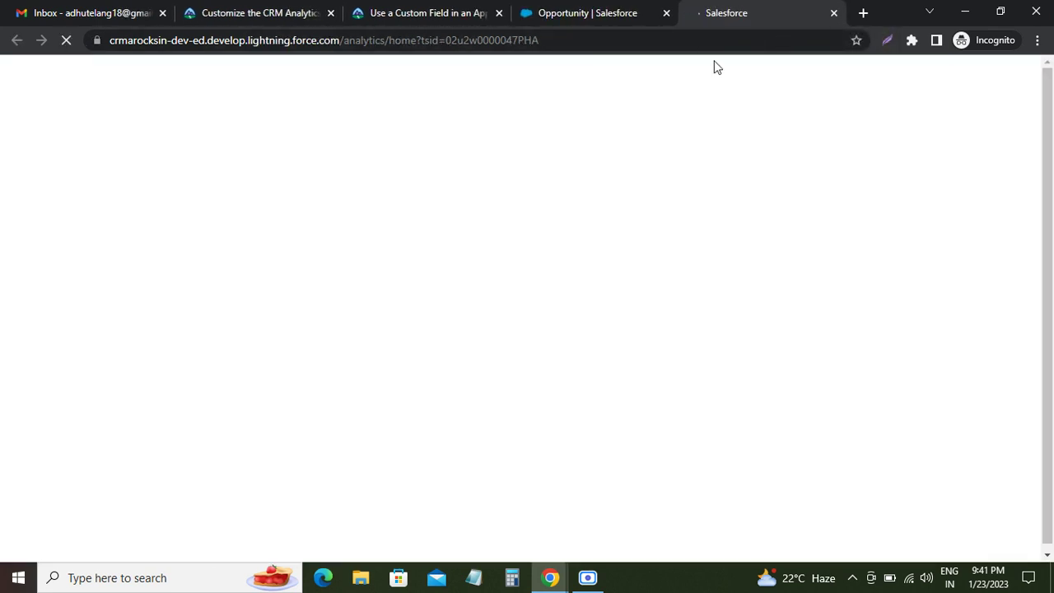